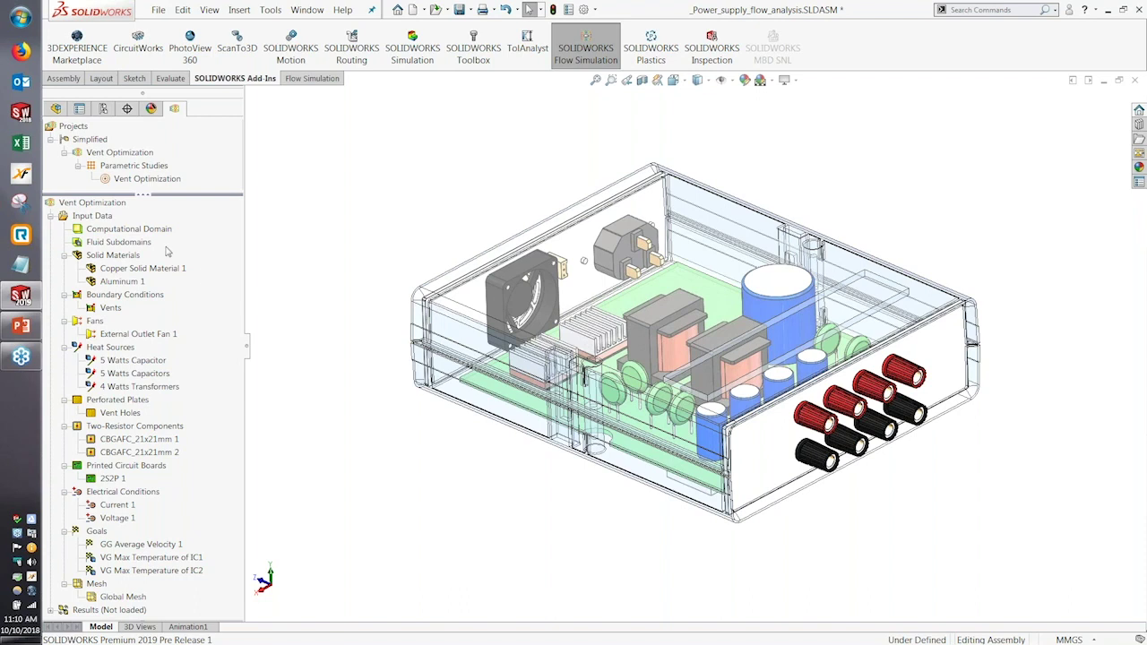
- Review the 5 Watts Capacitor and 4 Watts Transformers heat sources and the first CBGAFC_21x21mm two-resistor component on the model
{"action": "middle_click_drag", "start_coordinate": [413, 241], "coordinate": [752, 360]}
{"action": "scroll", "coordinate": [752, 360], "scroll_direction": "down", "scroll_amount": 2}
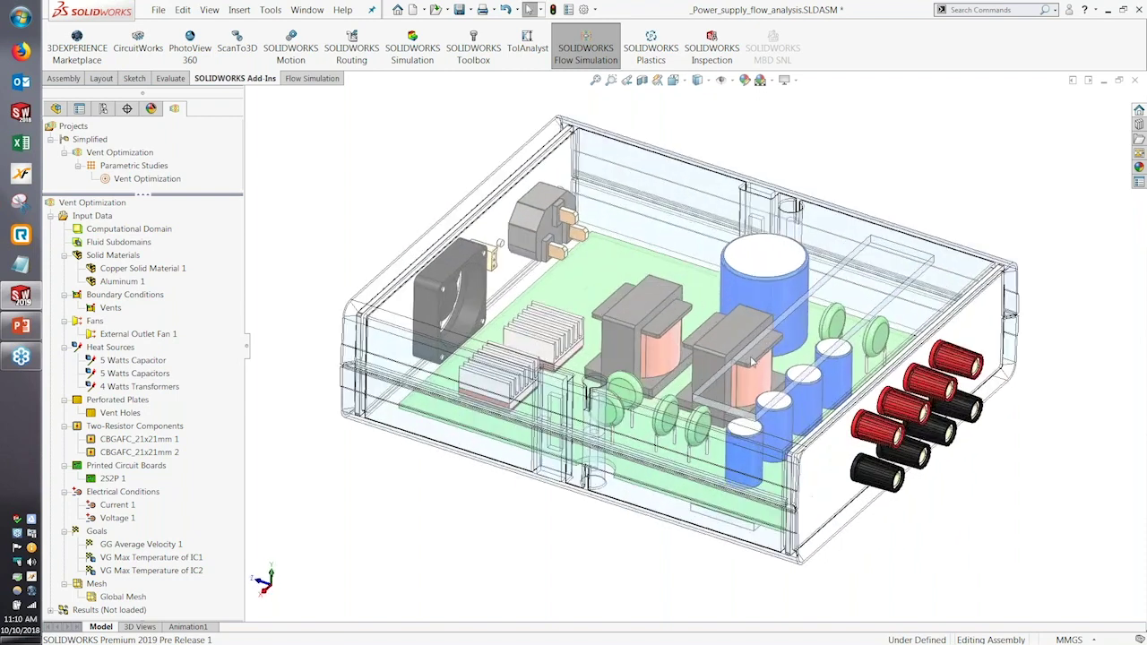
{"action": "left_click", "coordinate": [134, 361]}
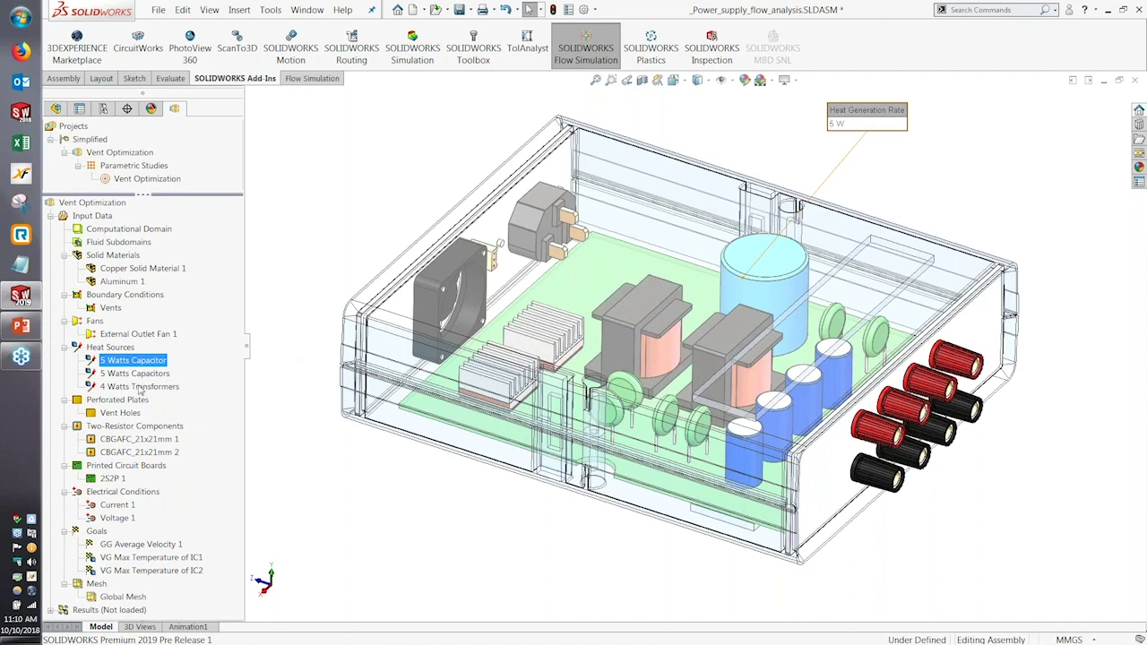
{"action": "left_click", "coordinate": [126, 387]}
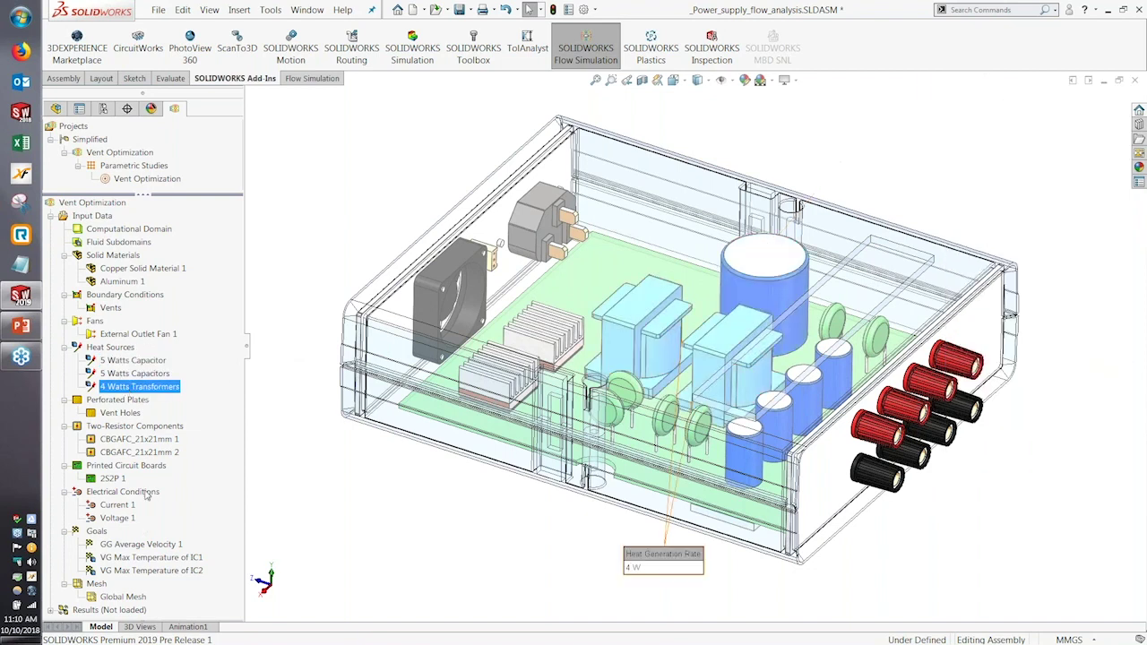
{"action": "left_click", "coordinate": [156, 444]}
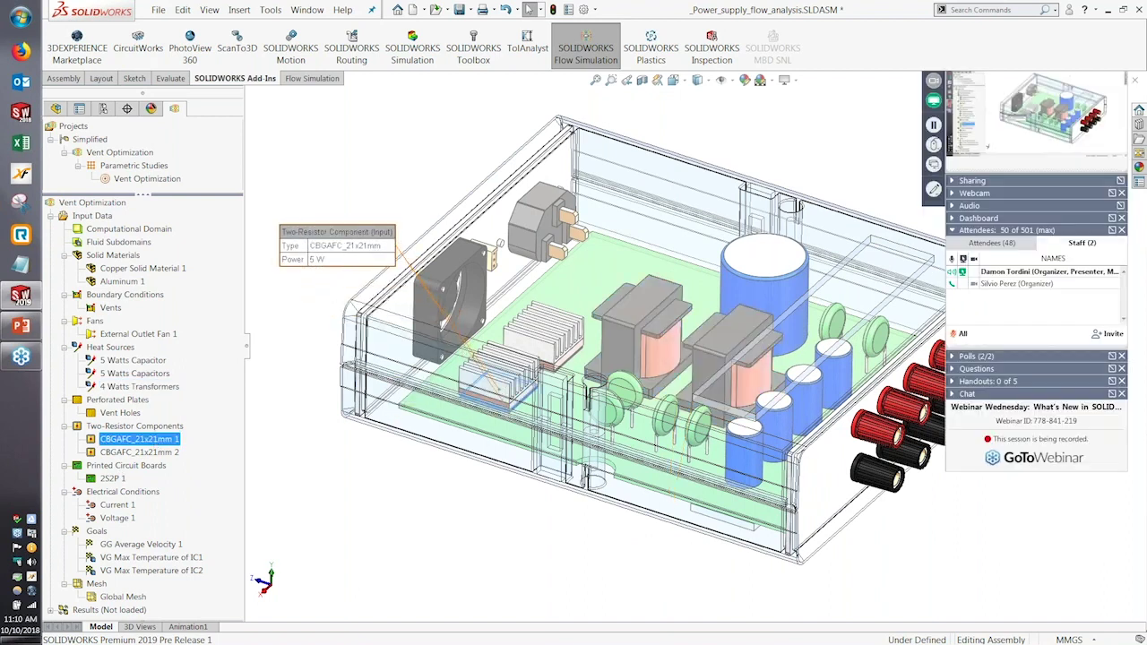
{"action": "scroll", "coordinate": [328, 258], "scroll_direction": "down", "scroll_amount": 2}
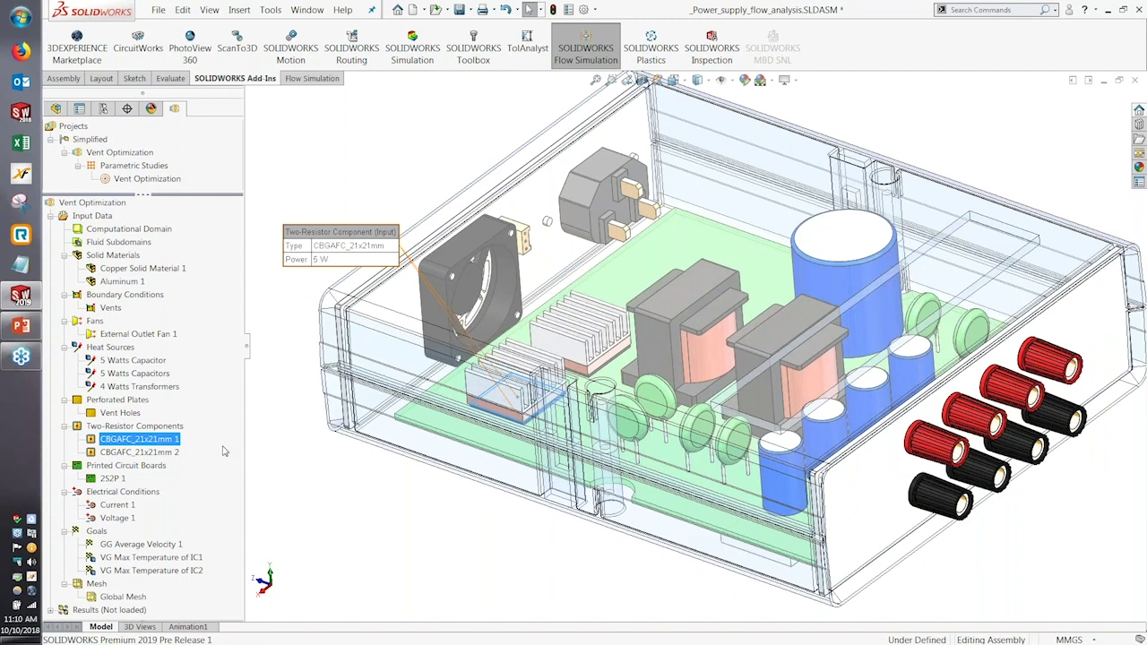
{"action": "left_click", "coordinate": [323, 474]}
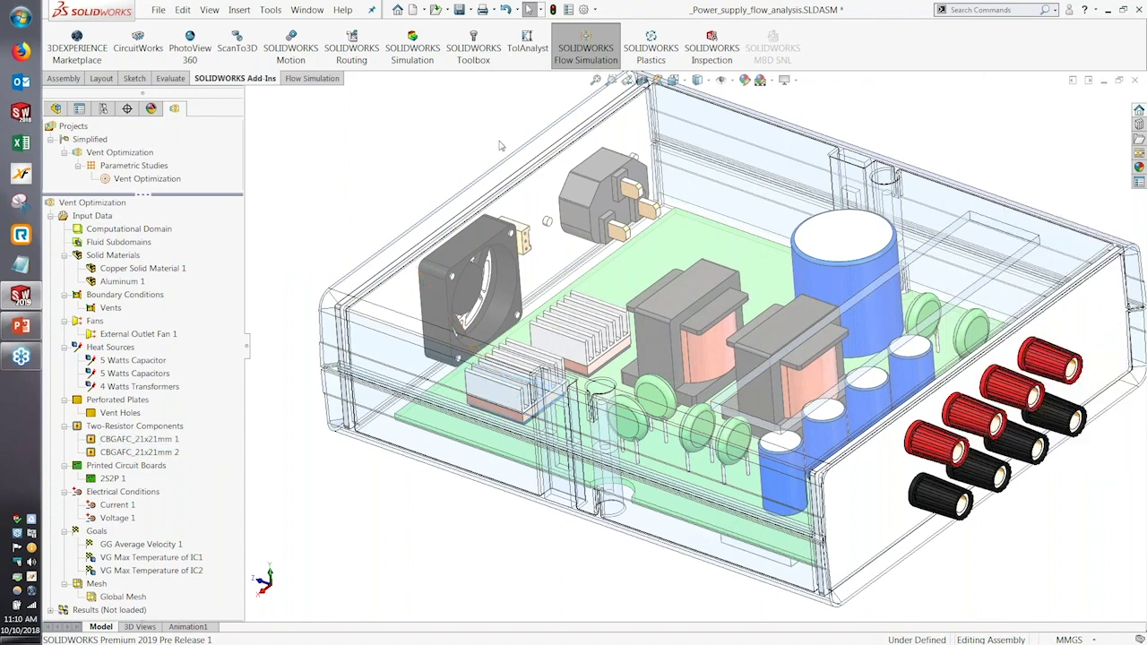
- Load the Vent Optimization results and show the Surface Plot 1 temperature contours on the model
{"action": "left_click", "coordinate": [311, 78]}
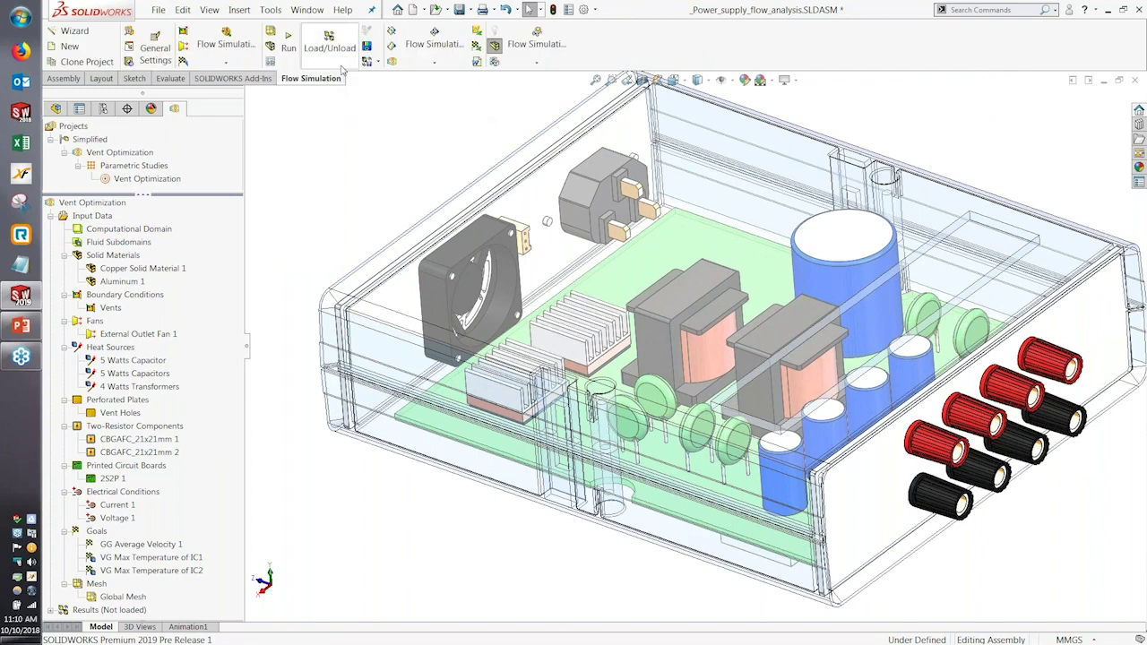
{"action": "left_click", "coordinate": [337, 63]}
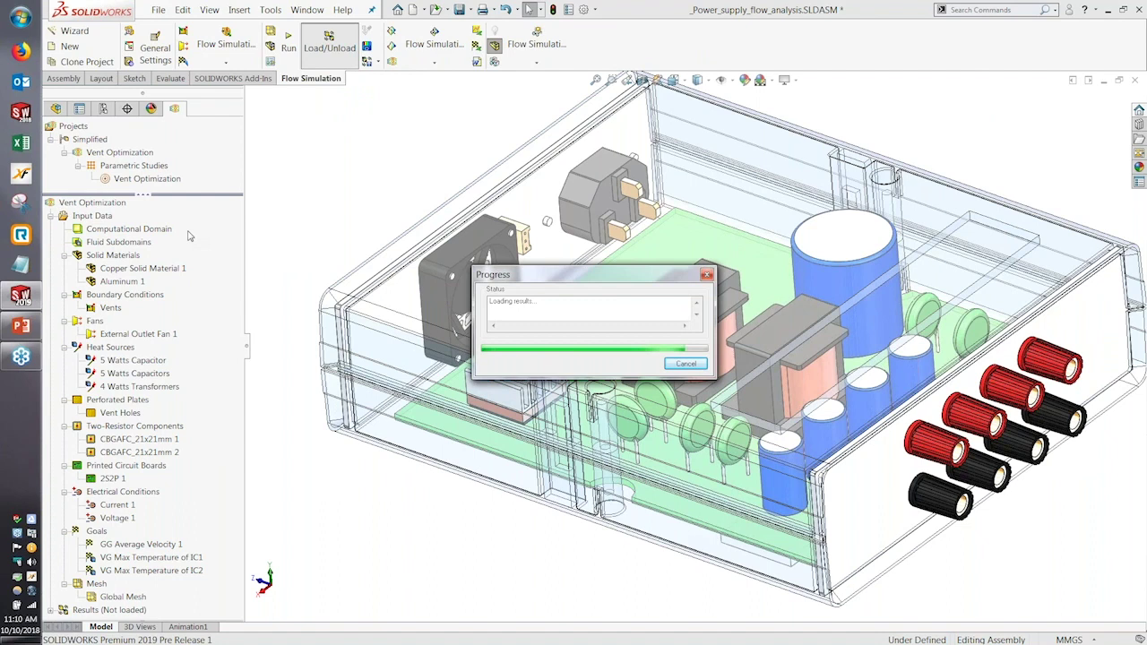
{"action": "left_click", "coordinate": [52, 217]}
{"action": "left_click", "coordinate": [51, 229]}
{"action": "left_click", "coordinate": [120, 309]}
{"action": "right_click", "coordinate": [119, 311]}
{"action": "left_click", "coordinate": [134, 331]}
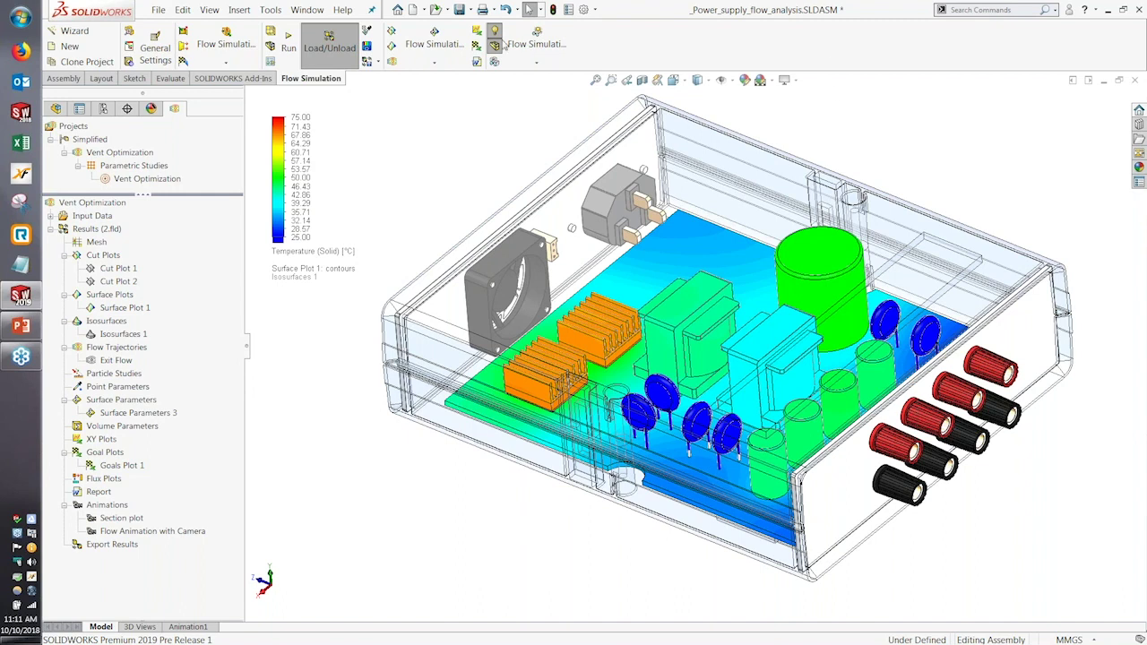
- Start a new Flux Plot and add the two transformers on the board to its component selection
{"action": "left_click", "coordinate": [376, 62]}
{"action": "left_click", "coordinate": [433, 60]}
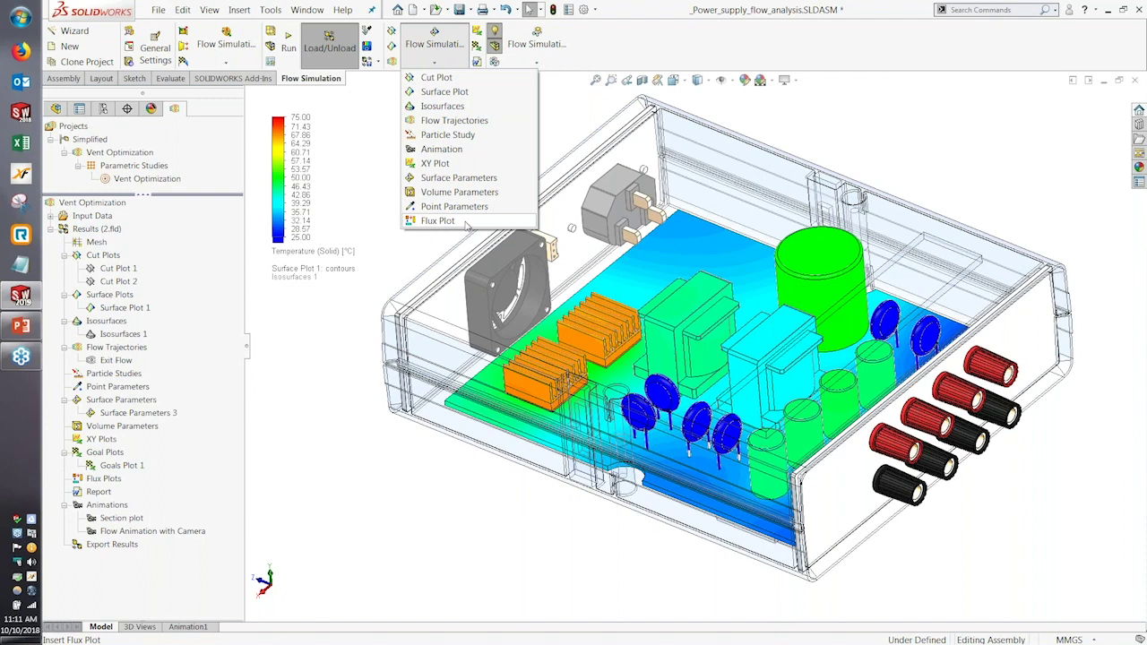
{"action": "left_click", "coordinate": [466, 222]}
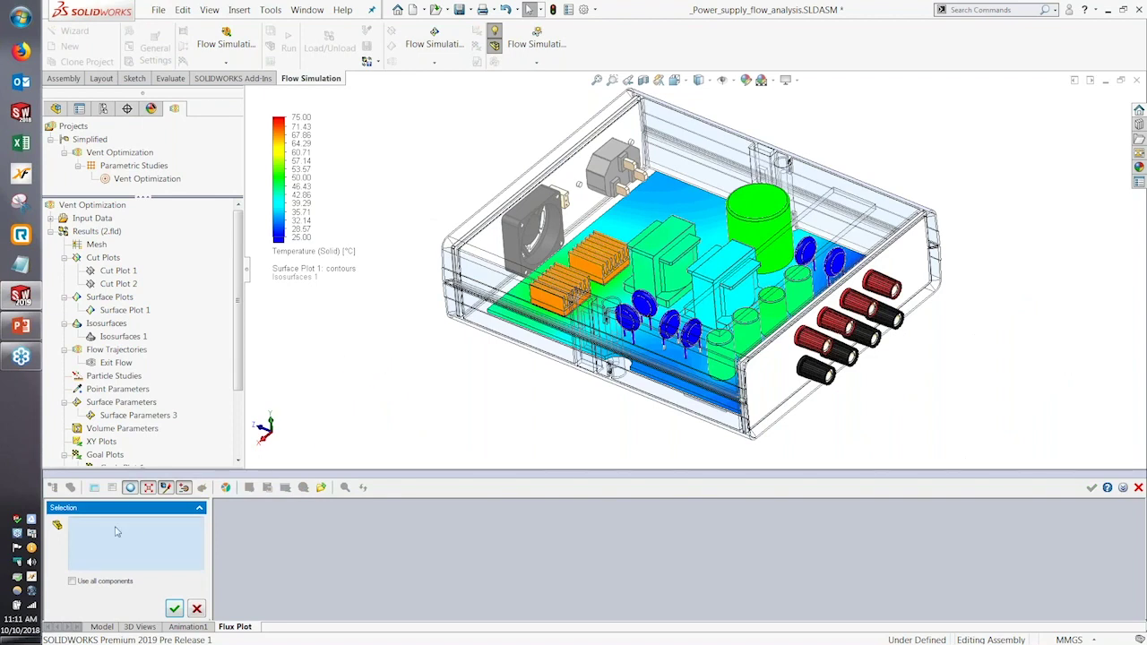
{"action": "scroll", "coordinate": [649, 321], "scroll_direction": "down", "scroll_amount": 4}
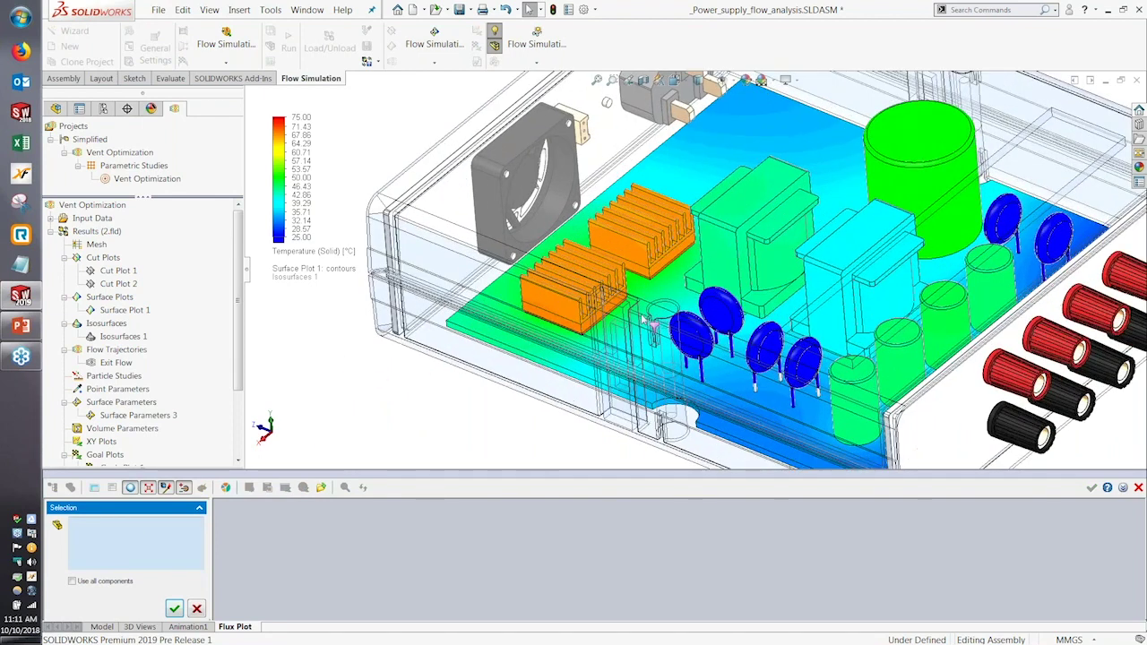
{"action": "scroll", "coordinate": [646, 321], "scroll_direction": "down", "scroll_amount": 2}
{"action": "scroll", "coordinate": [814, 317], "scroll_direction": "up", "scroll_amount": 2}
{"action": "left_click", "coordinate": [919, 304]}
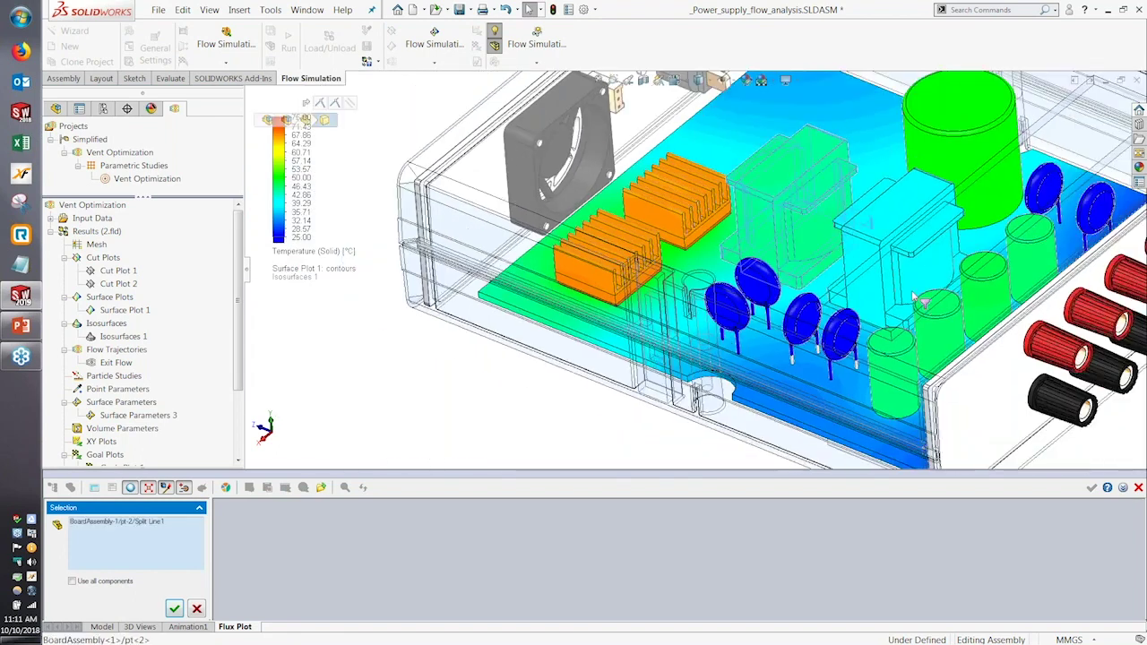
{"action": "left_click", "coordinate": [892, 276]}
{"action": "scroll", "coordinate": [694, 257], "scroll_direction": "down", "scroll_amount": 3}
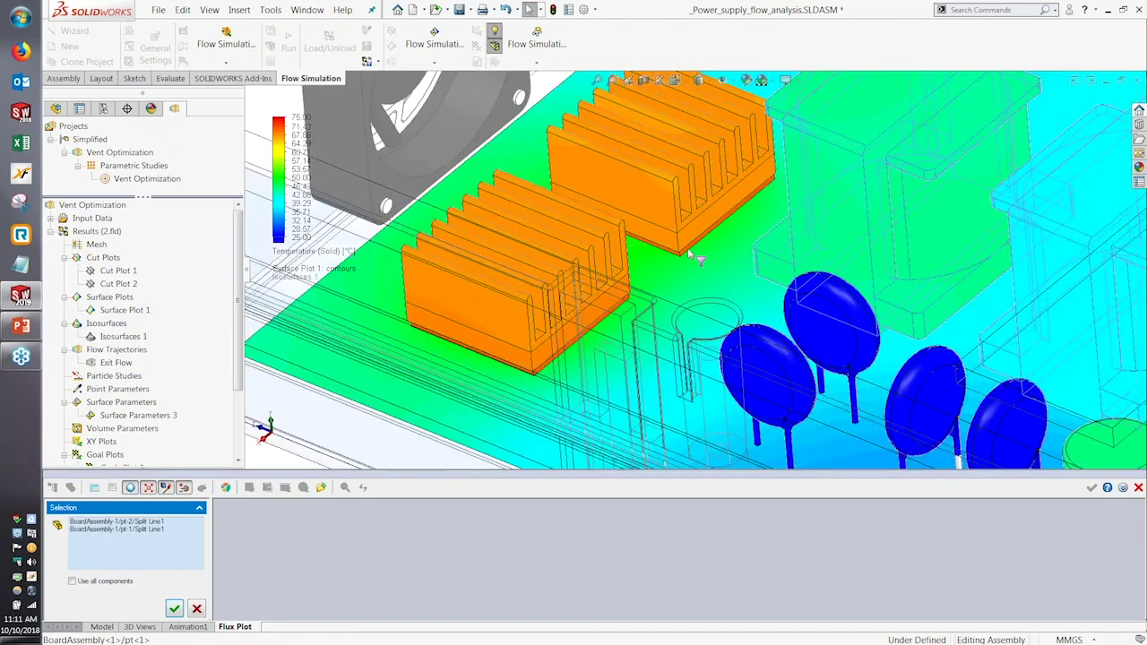
- Add both 144-pin IC packages and the large capacitor to the selection and generate the flux plot
{"action": "left_click", "coordinate": [694, 257]}
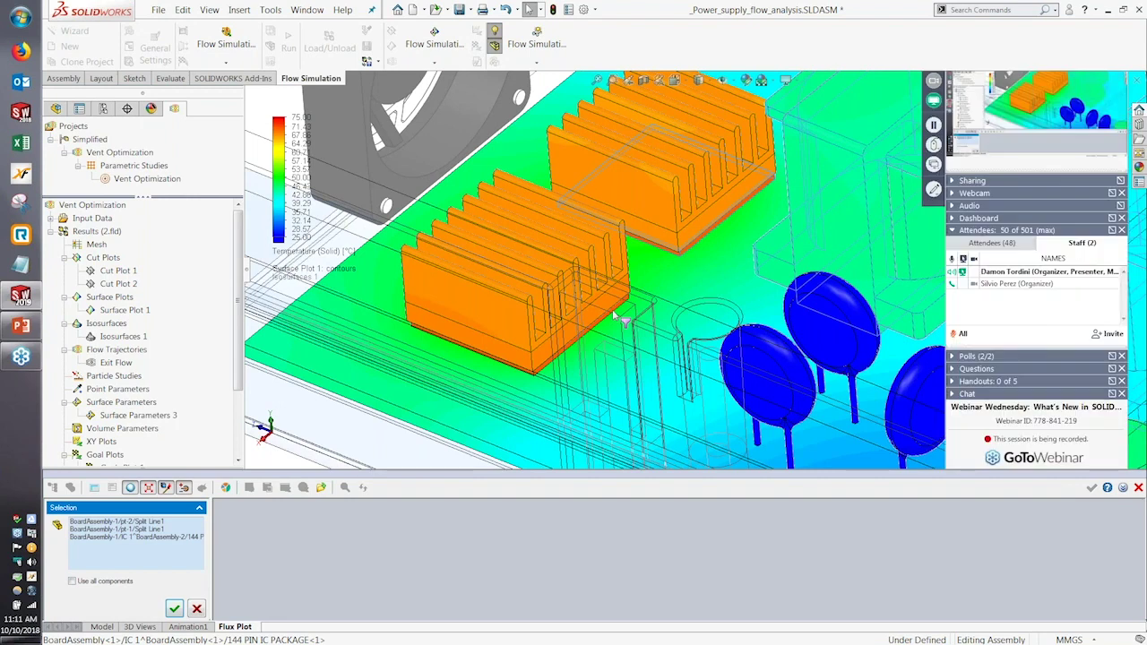
{"action": "left_click", "coordinate": [524, 359]}
{"action": "scroll", "coordinate": [856, 304], "scroll_direction": "up", "scroll_amount": 3}
{"action": "scroll", "coordinate": [858, 304], "scroll_direction": "up", "scroll_amount": 3}
{"action": "left_click", "coordinate": [766, 171]}
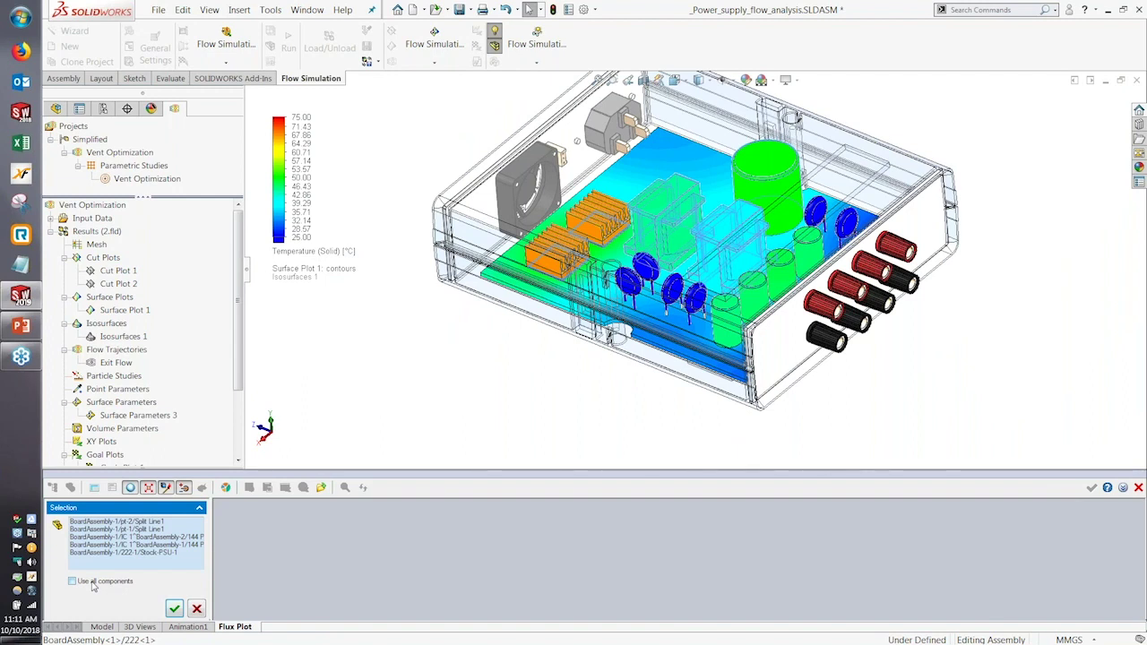
{"action": "left_click", "coordinate": [174, 608]}
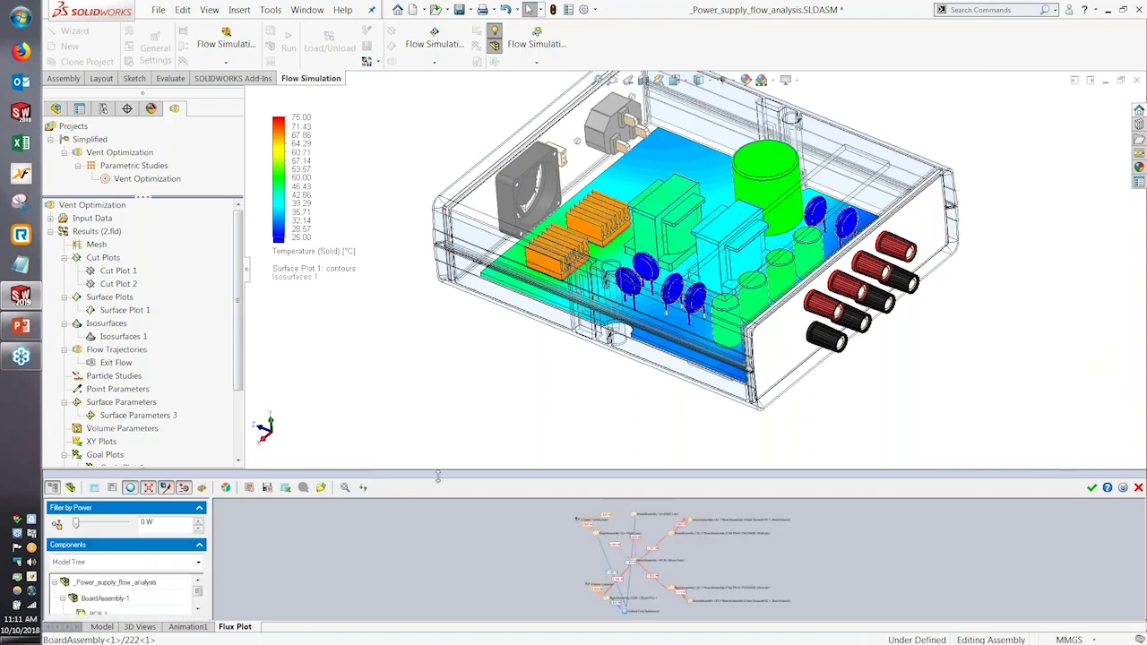
- Enlarge the flux plot area and spread the 4 Watts Transformers and pt-1 nodes away from the other nodes
{"action": "left_click_drag", "start_coordinate": [442, 456], "coordinate": [440, 263]}
{"action": "scroll", "coordinate": [660, 507], "scroll_direction": "up", "scroll_amount": 5}
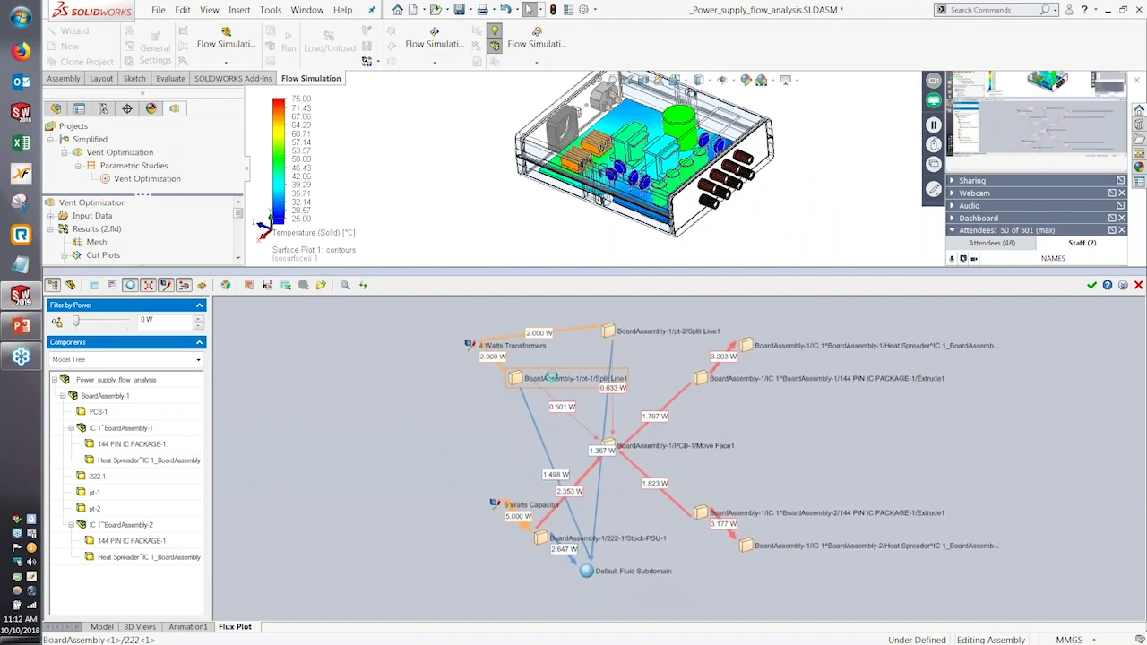
{"action": "mouse_move", "coordinate": [547, 380]}
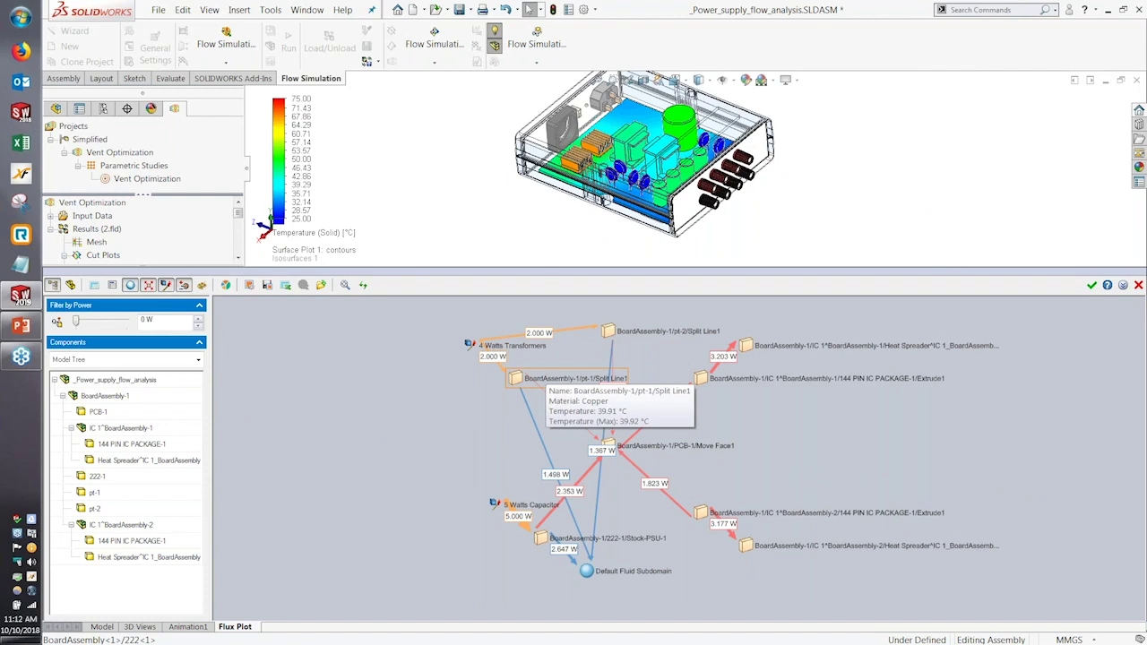
{"action": "left_click_drag", "start_coordinate": [582, 379], "coordinate": [530, 400]}
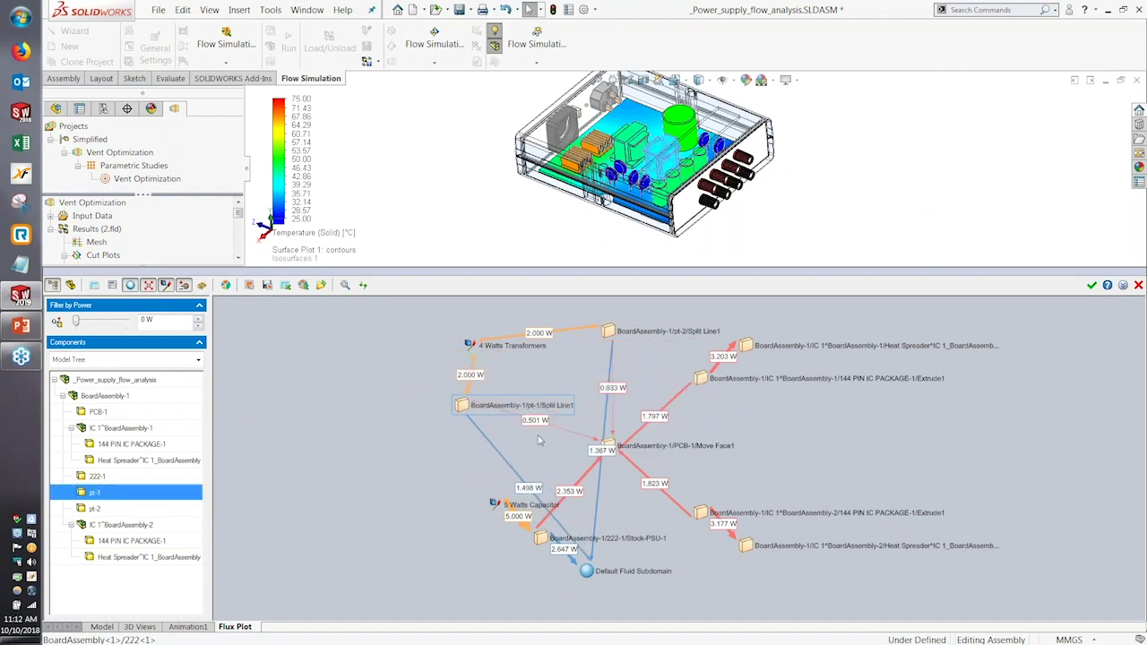
{"action": "left_click_drag", "start_coordinate": [492, 347], "coordinate": [447, 347]}
{"action": "mouse_move", "coordinate": [492, 408]}
{"action": "left_mouse_down"}
{"action": "mouse_move", "coordinate": [481, 380]}
{"action": "mouse_move", "coordinate": [479, 395]}
{"action": "left_mouse_up"}
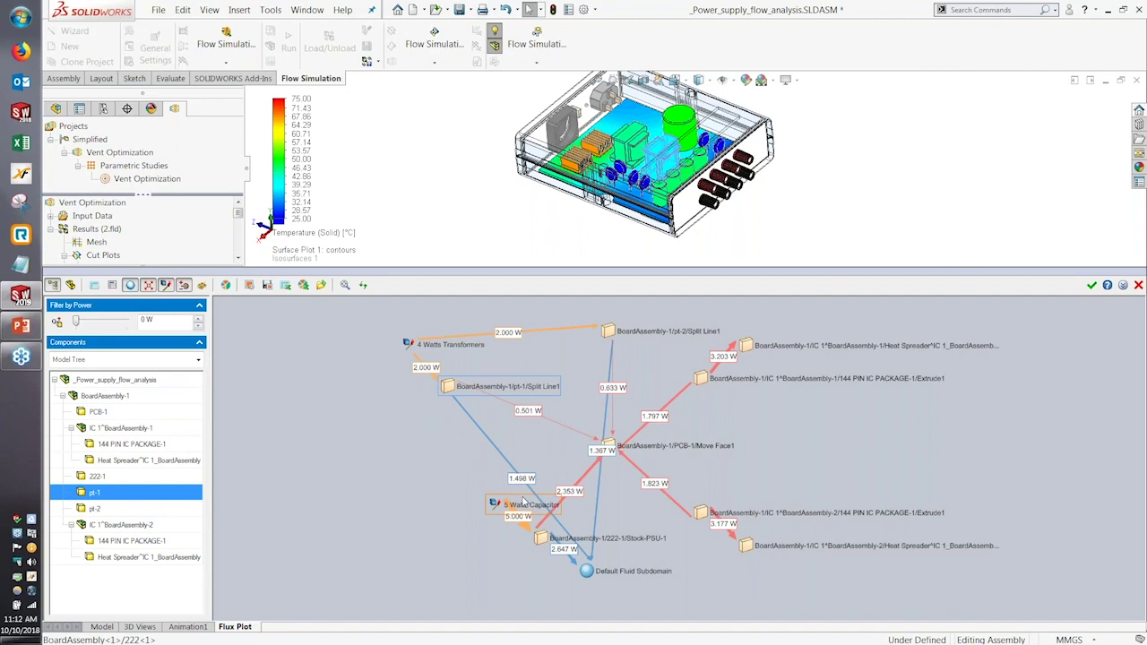
- Move the Default Fluid Subdomain, 5 Watts Capacitor and pt-1 nodes outward so their heat flux links separate
{"action": "left_click_drag", "start_coordinate": [609, 443], "coordinate": [612, 444]}
{"action": "left_click_drag", "start_coordinate": [582, 562], "coordinate": [404, 547]}
{"action": "left_click_drag", "start_coordinate": [533, 522], "coordinate": [510, 521]}
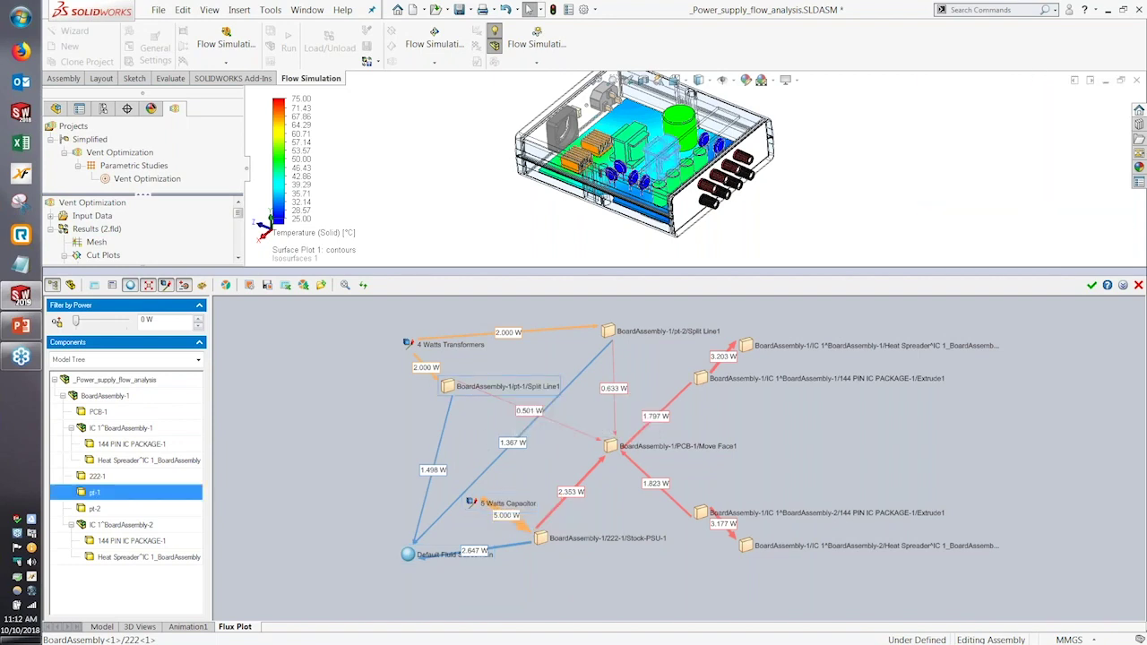
{"action": "mouse_move", "coordinate": [462, 383]}
{"action": "left_click_drag", "start_coordinate": [462, 383], "coordinate": [373, 395]}
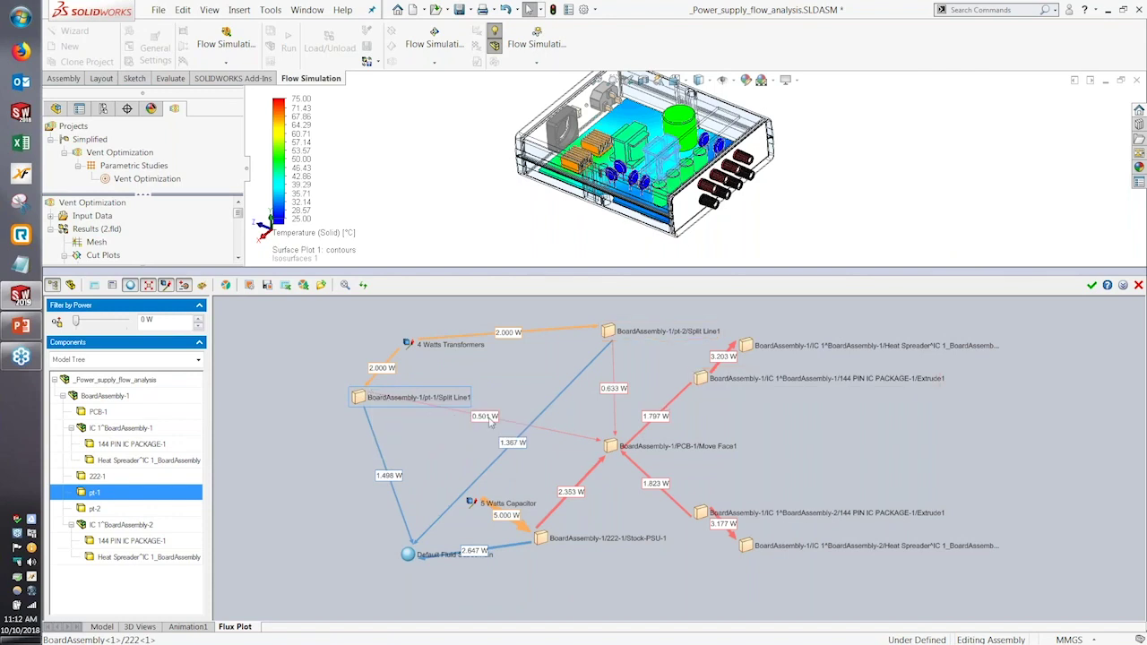
- Inspect the material and temperature details of the PCB-1 node and the first IC's heat spreader and package nodes
{"action": "left_click", "coordinate": [608, 445]}
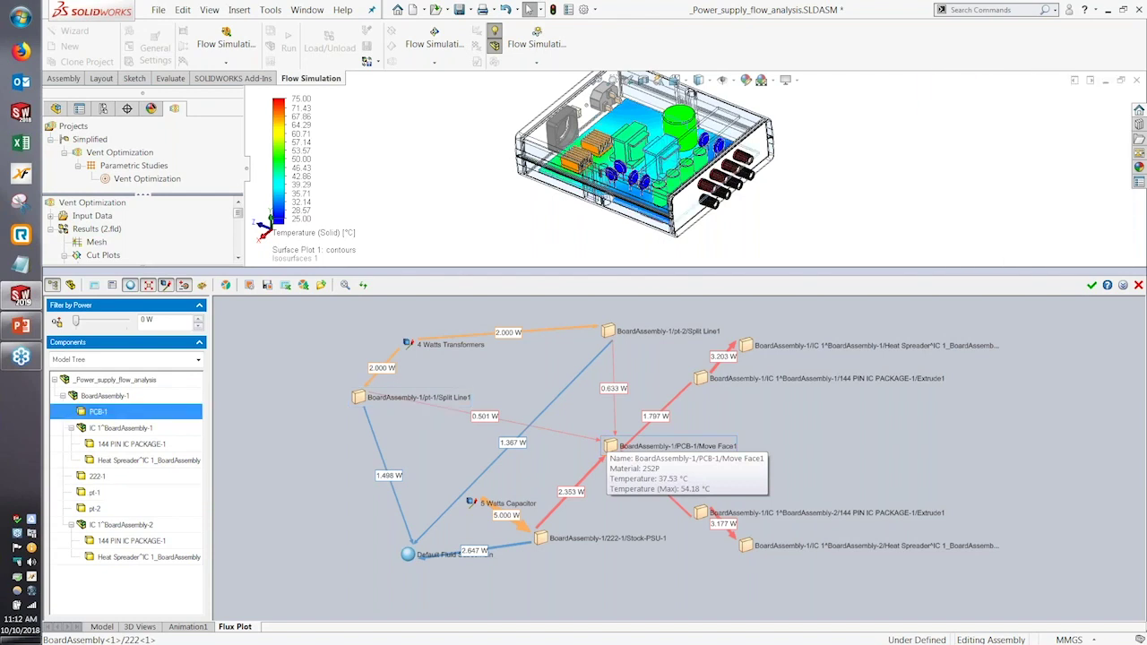
{"action": "left_click", "coordinate": [778, 346]}
{"action": "left_click", "coordinate": [758, 377]}
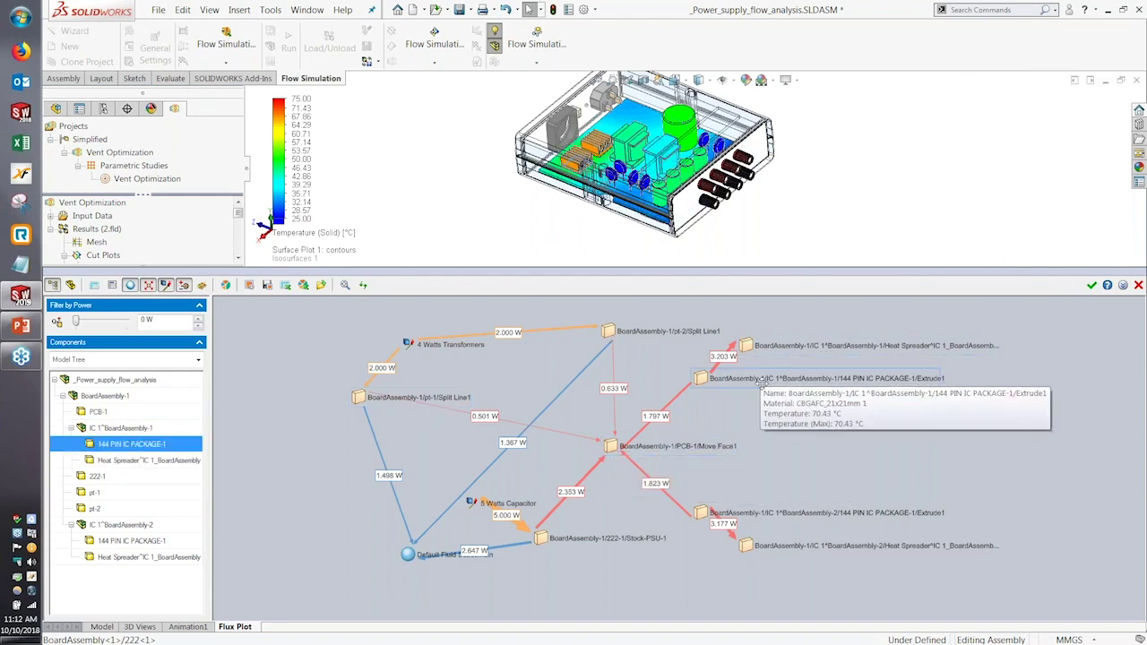
- Reposition the first IC package, second heat spreader and Default Fluid Subdomain nodes to space out the flux diagram
{"action": "left_click_drag", "start_coordinate": [758, 377], "coordinate": [741, 395]}
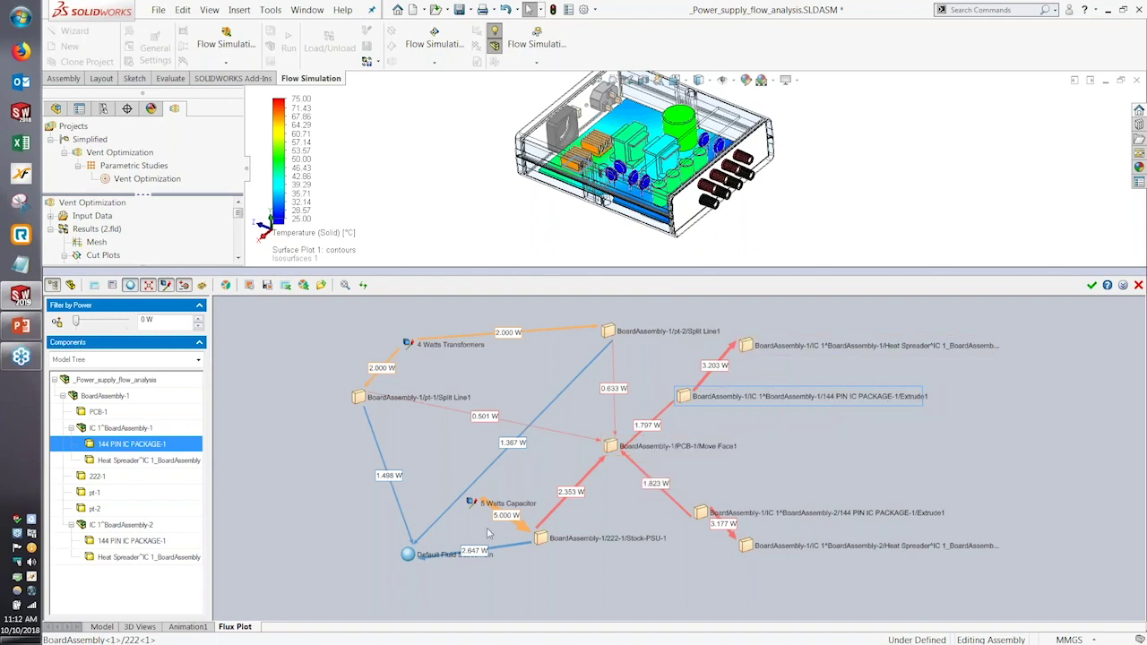
{"action": "left_click_drag", "start_coordinate": [747, 545], "coordinate": [772, 592]}
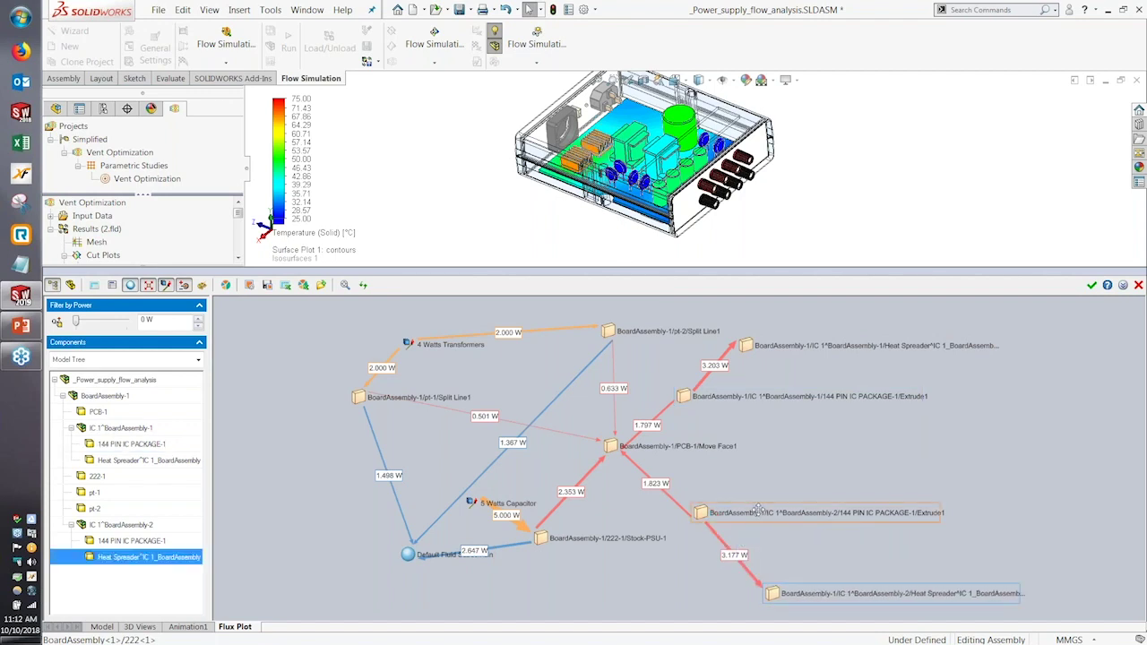
{"action": "left_click_drag", "start_coordinate": [437, 558], "coordinate": [509, 595]}
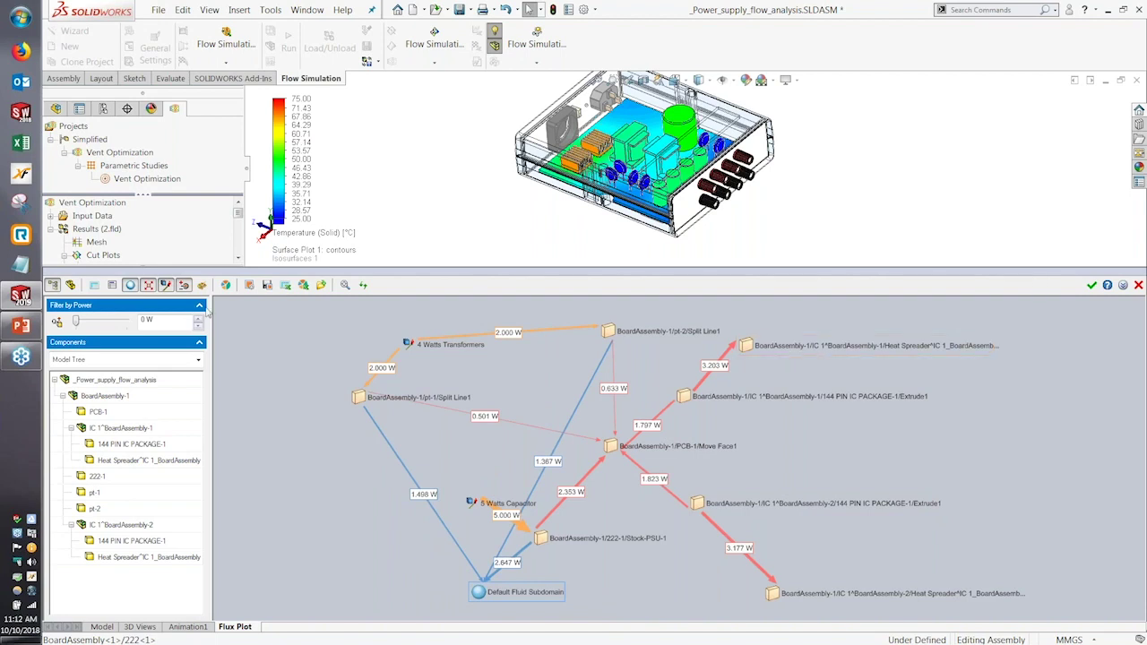
{"action": "left_click", "coordinate": [267, 285]}
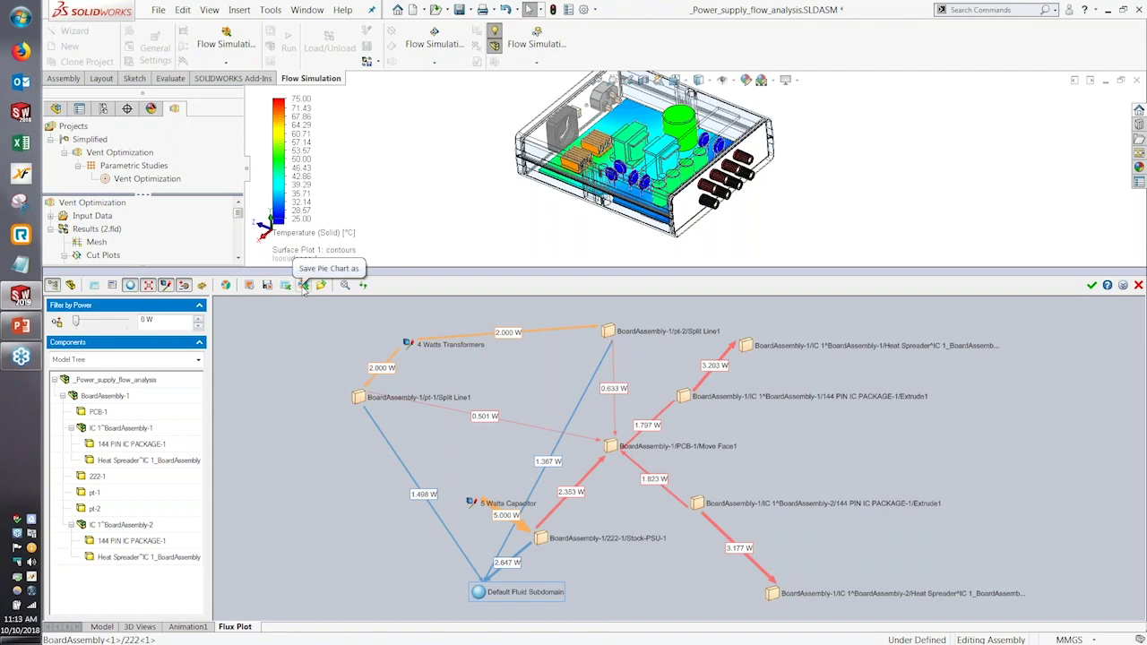
{"action": "left_click", "coordinate": [304, 285]}
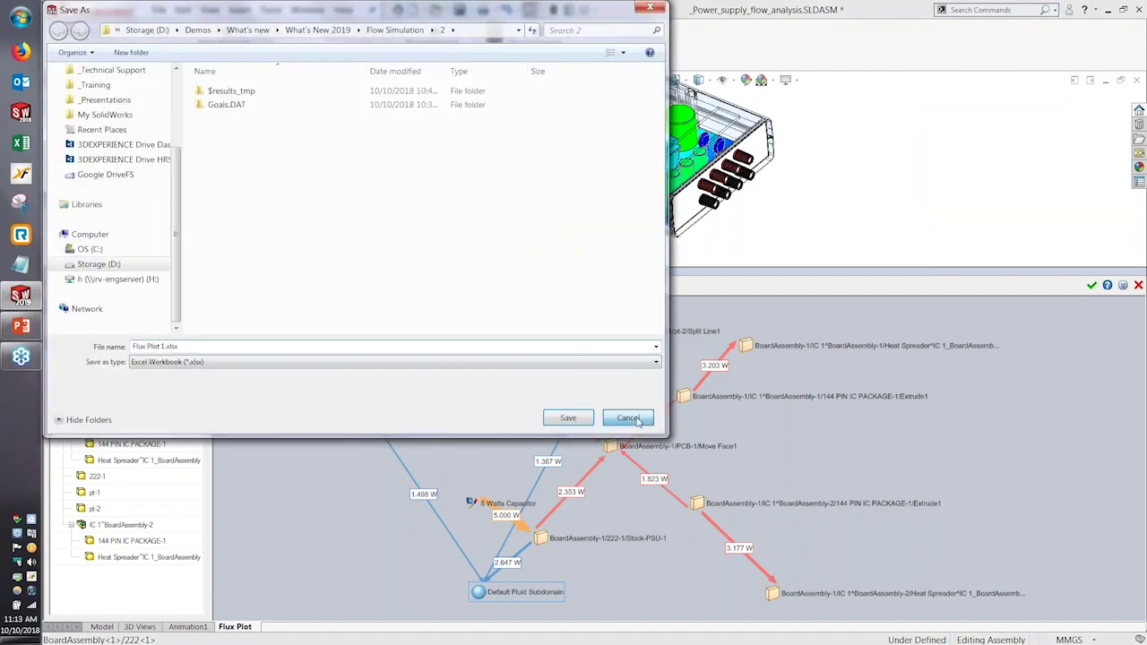
{"action": "left_click", "coordinate": [625, 416]}
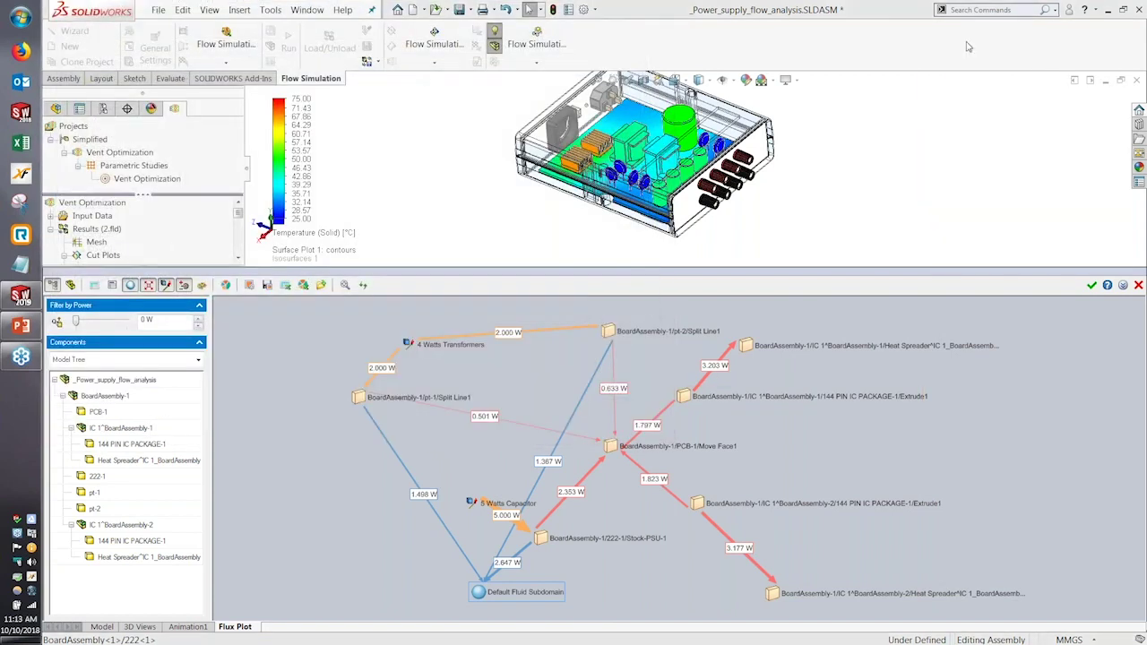
- Display the flux plot's pie charts and view the in and out heat transfer for the first heat spreader and pt-1
{"action": "left_click", "coordinate": [226, 285]}
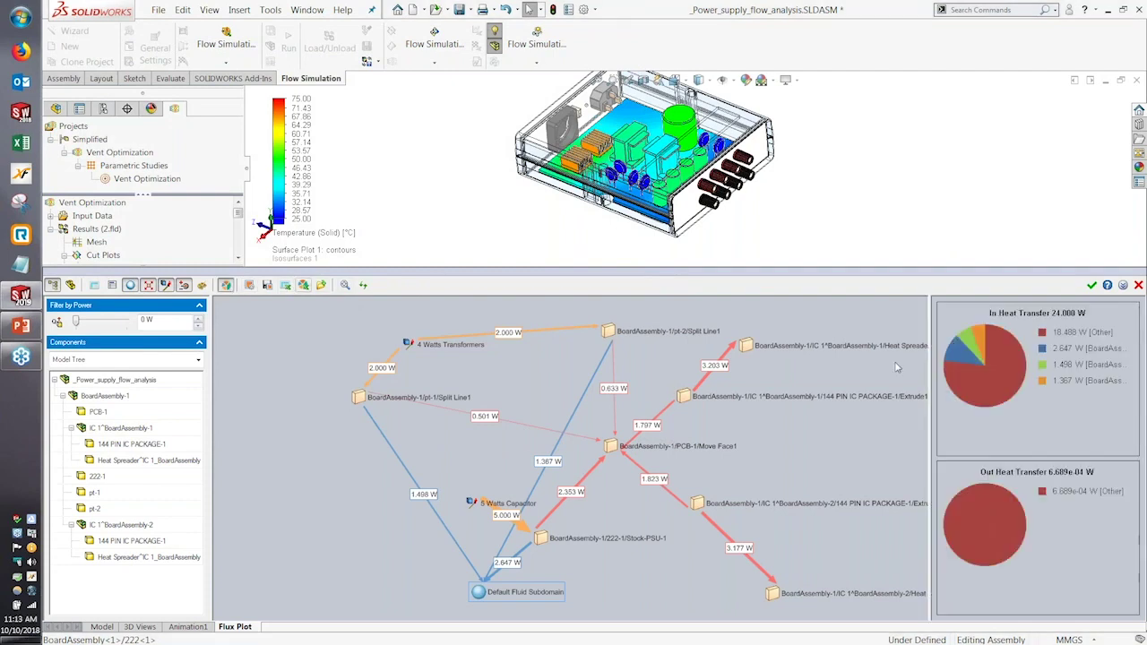
{"action": "left_click", "coordinate": [905, 397]}
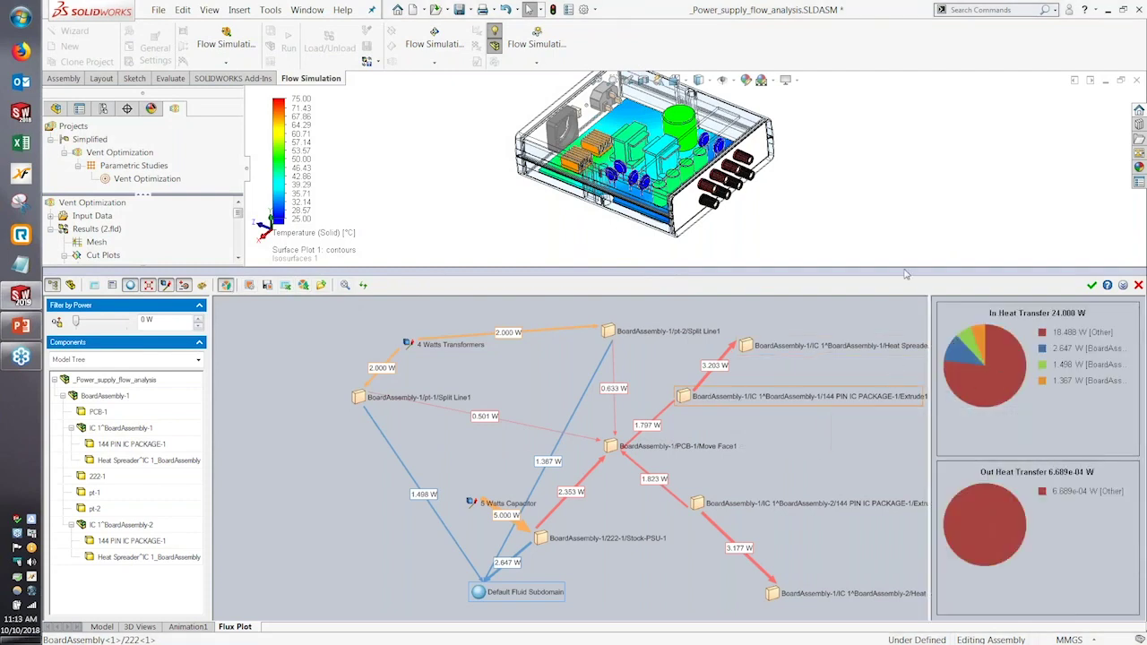
{"action": "left_click", "coordinate": [807, 345]}
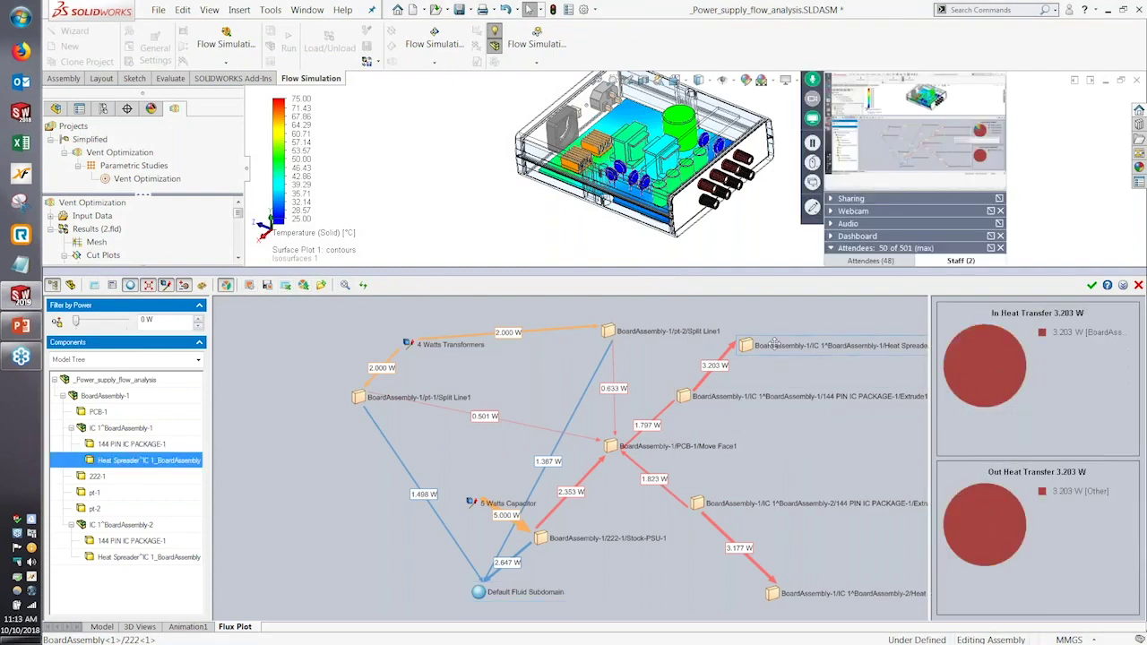
{"action": "left_click", "coordinate": [406, 398]}
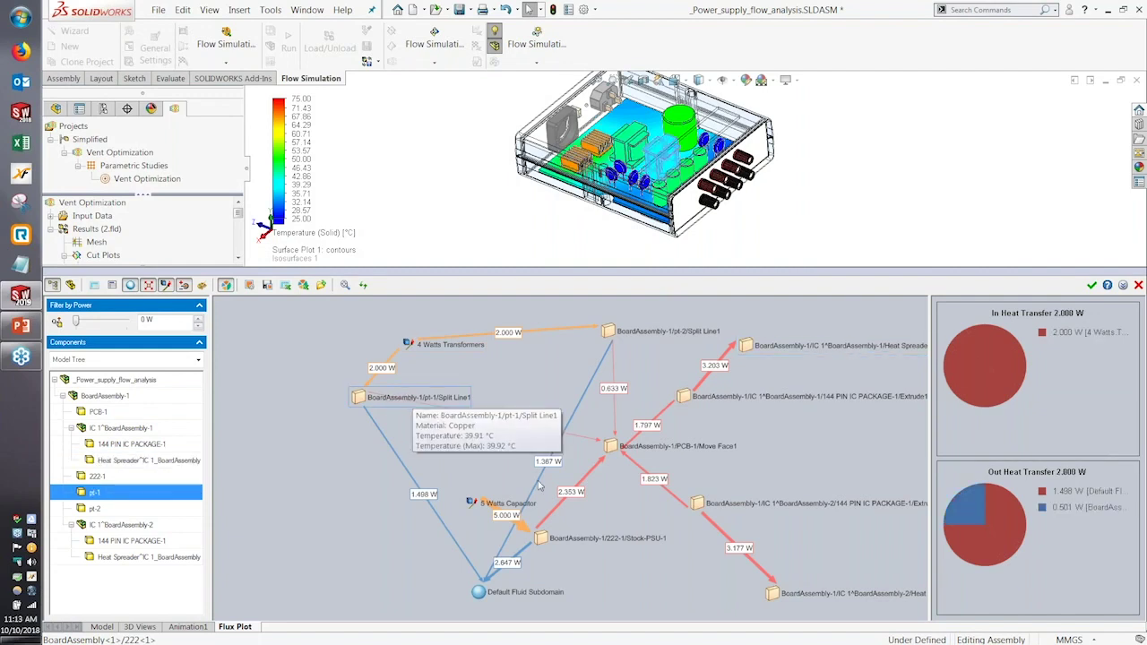
- View the in and out heat transfer for the 222-1 Stock-PSU node, and close the flux plot
{"action": "left_click", "coordinate": [574, 536]}
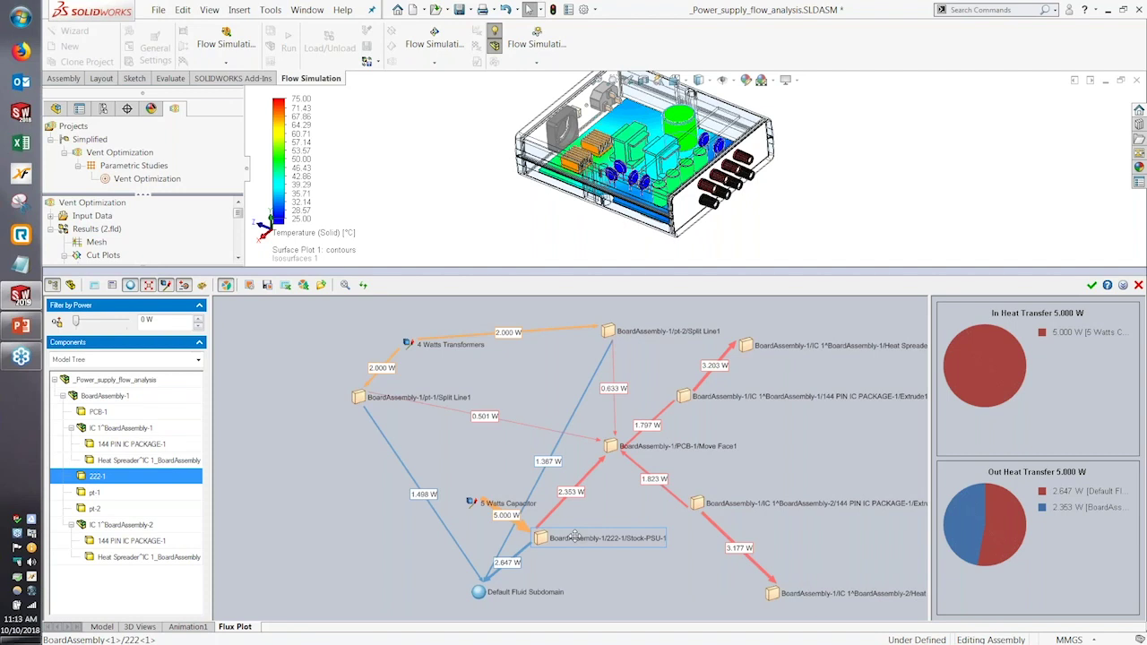
{"action": "left_click", "coordinate": [1091, 285]}
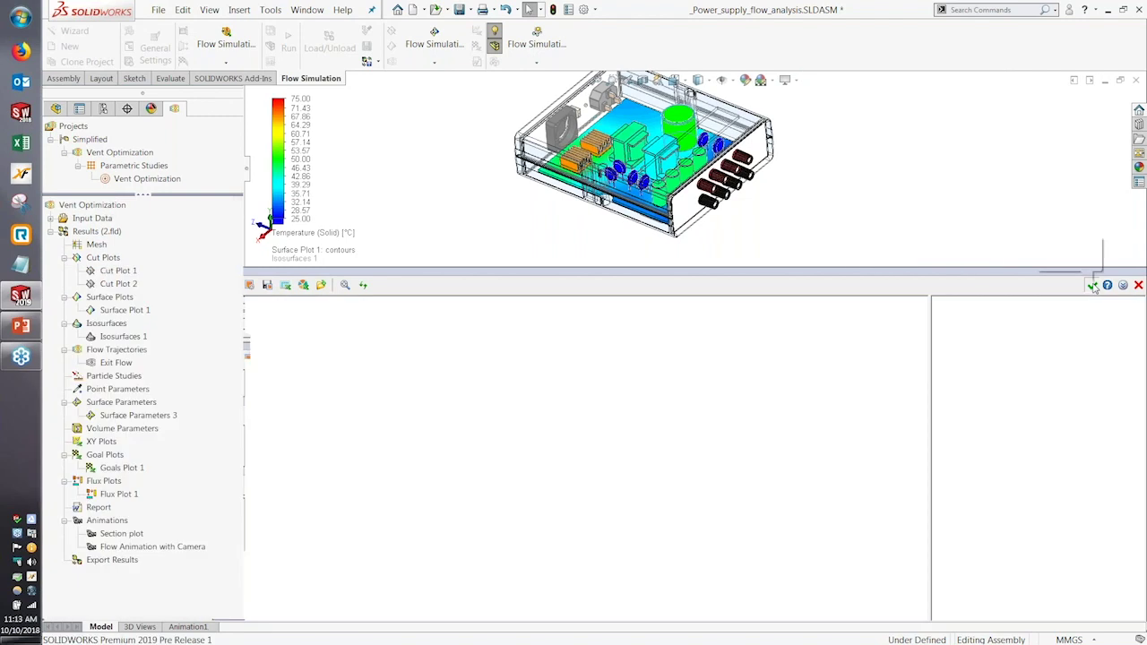
{"action": "scroll", "coordinate": [771, 304], "scroll_direction": "down", "scroll_amount": 4}
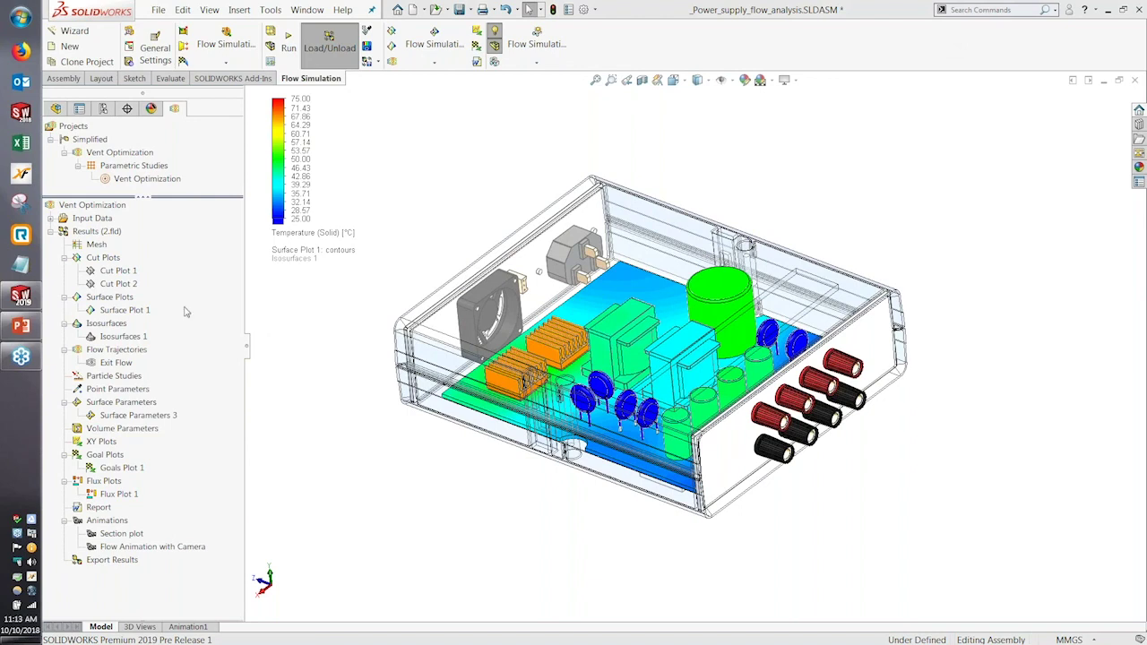
- Hide Surface Plot 1 so its temperature contours no longer cover the power supply components
{"action": "right_click", "coordinate": [133, 312]}
{"action": "left_click", "coordinate": [156, 334]}
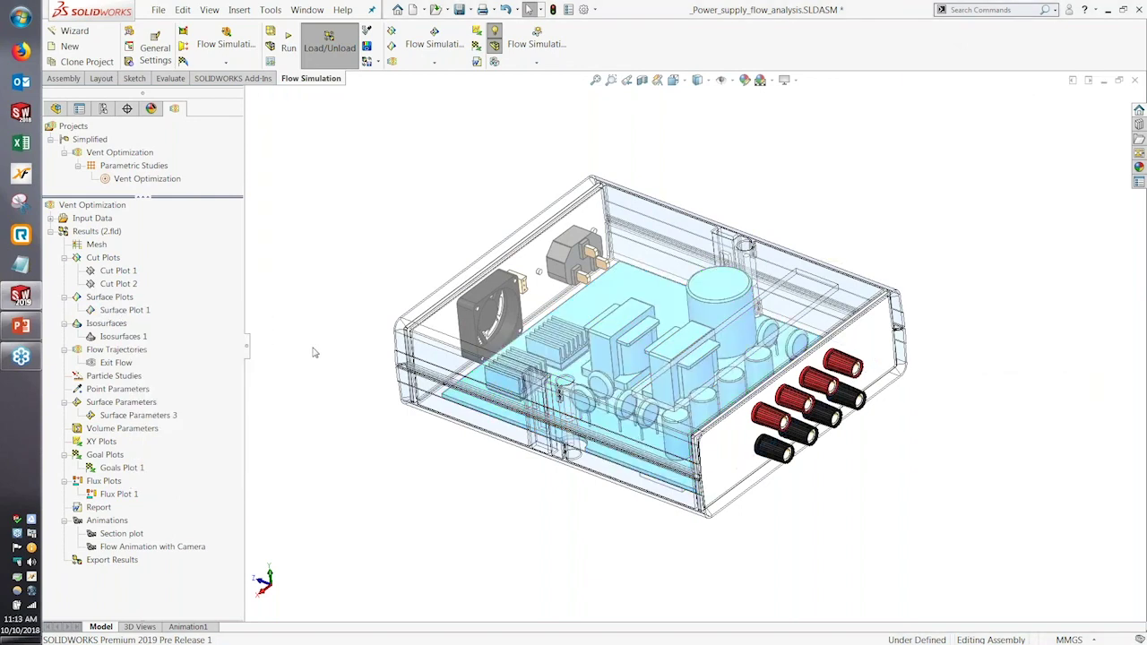
{"action": "right_click", "coordinate": [133, 271]}
{"action": "key", "text": "Escape"}
- Display the Front Plane velocity contours of Cut Plot 2 and slide the section back to the heat sinks beside the fan
{"action": "right_click", "coordinate": [110, 284]}
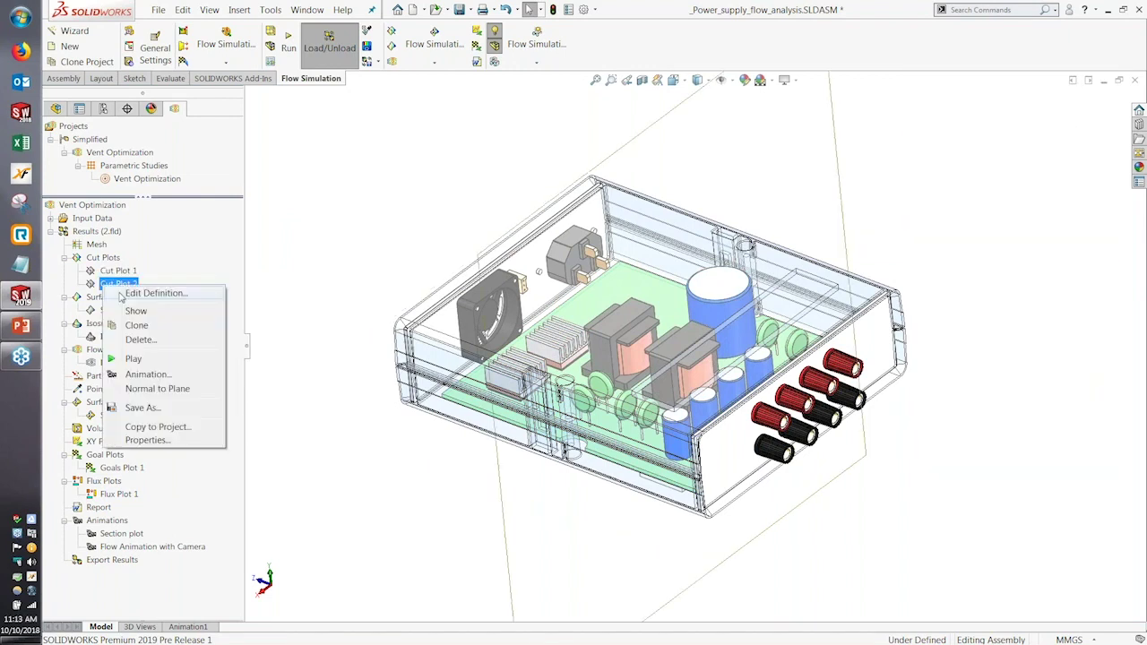
{"action": "left_click", "coordinate": [134, 293]}
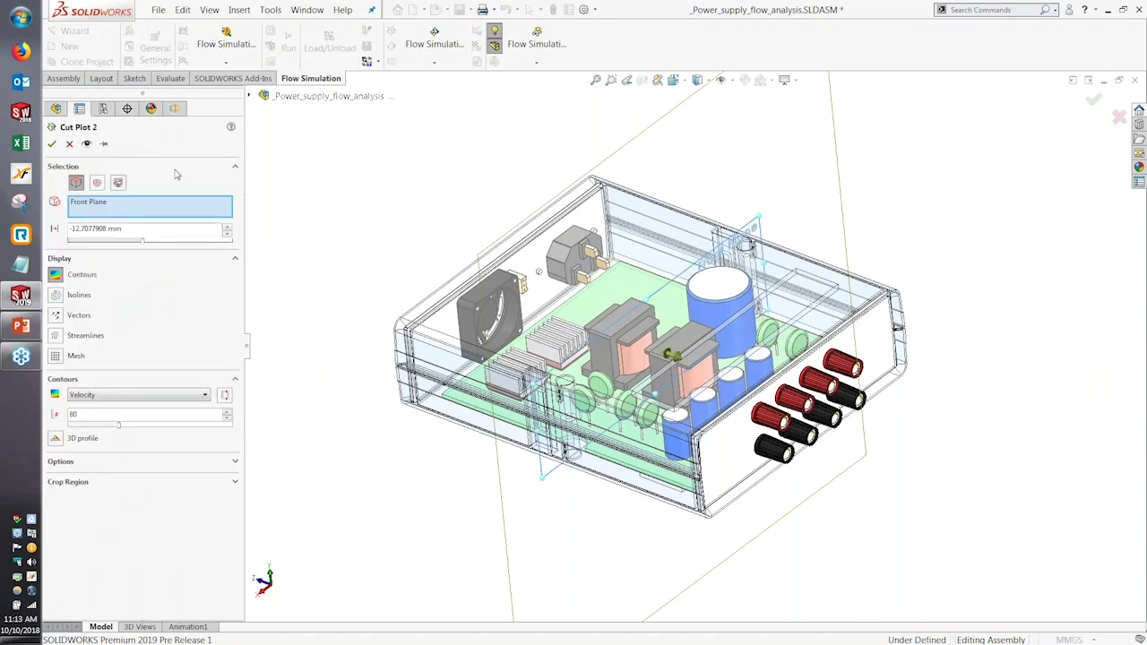
{"action": "left_click", "coordinate": [86, 143]}
{"action": "left_click", "coordinate": [52, 143]}
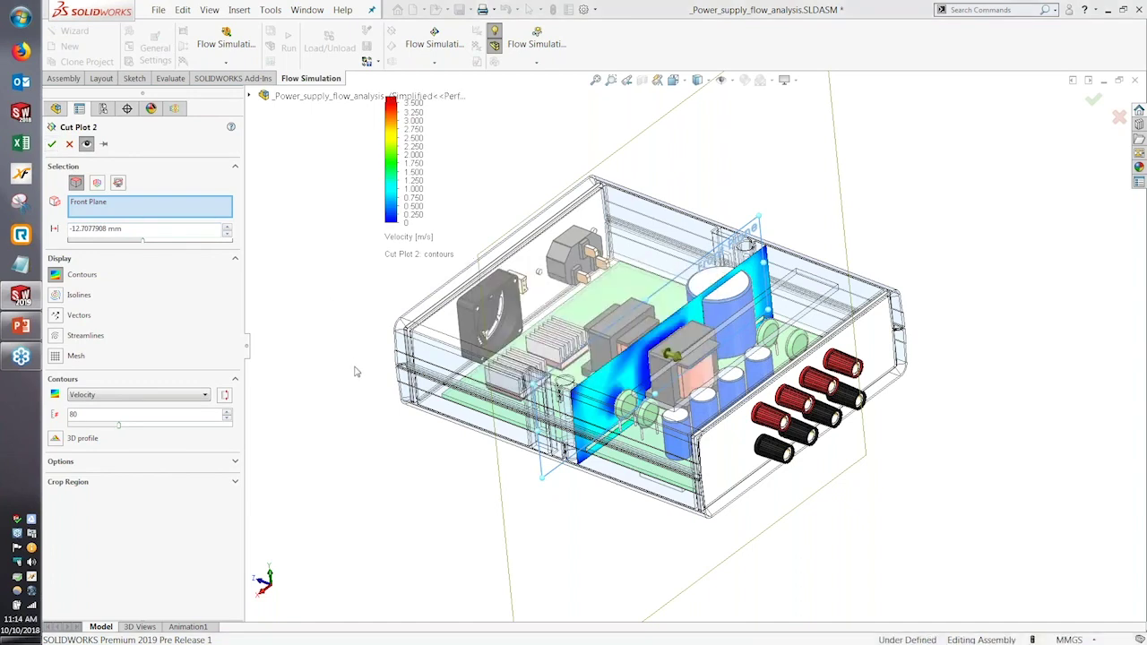
{"action": "left_click", "coordinate": [677, 363]}
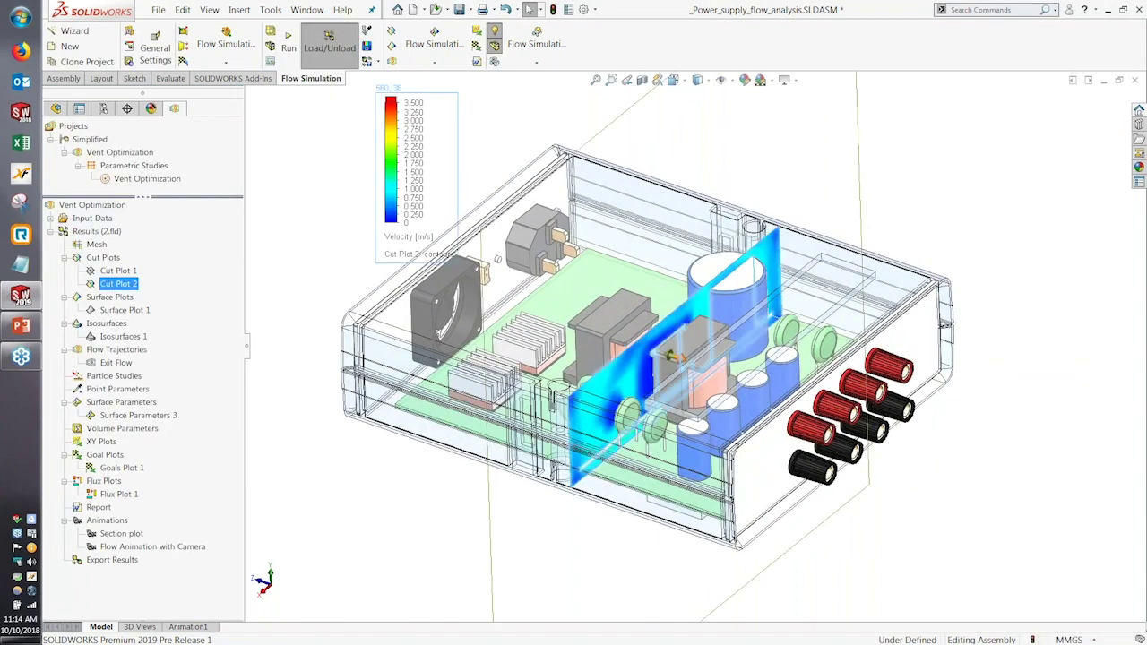
{"action": "left_click_drag", "start_coordinate": [678, 360], "coordinate": [549, 291]}
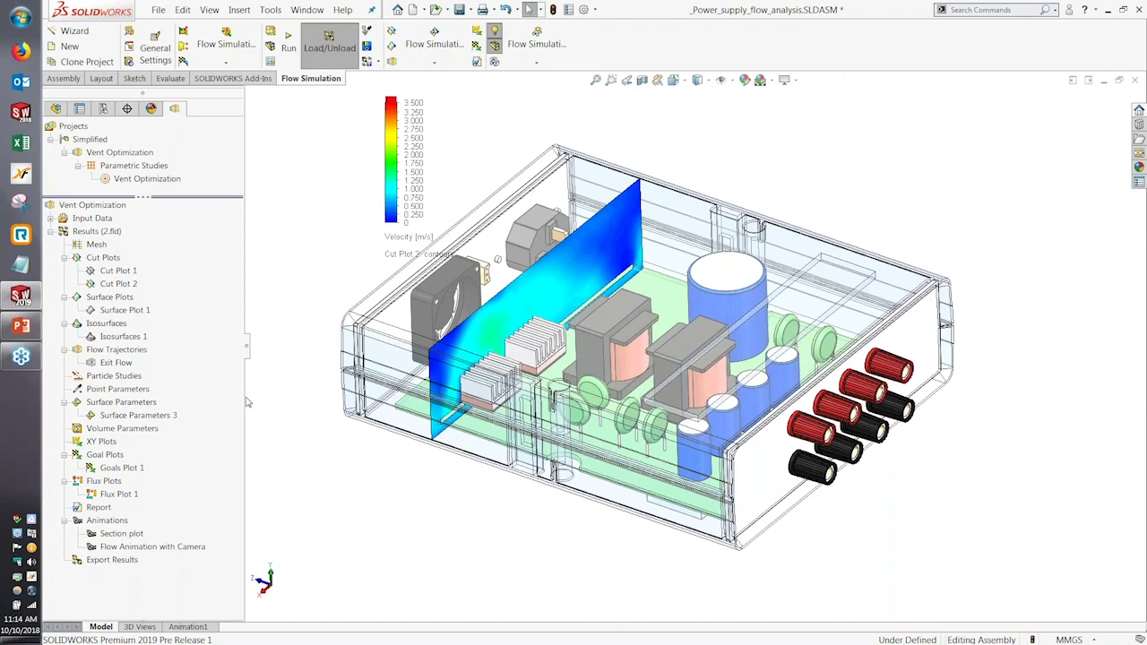
- Calculate Surface Parameters 3 on the Cut Plot 2 section and show the results on the model
{"action": "left_click", "coordinate": [158, 417]}
{"action": "right_click", "coordinate": [158, 416]}
{"action": "left_click", "coordinate": [213, 425]}
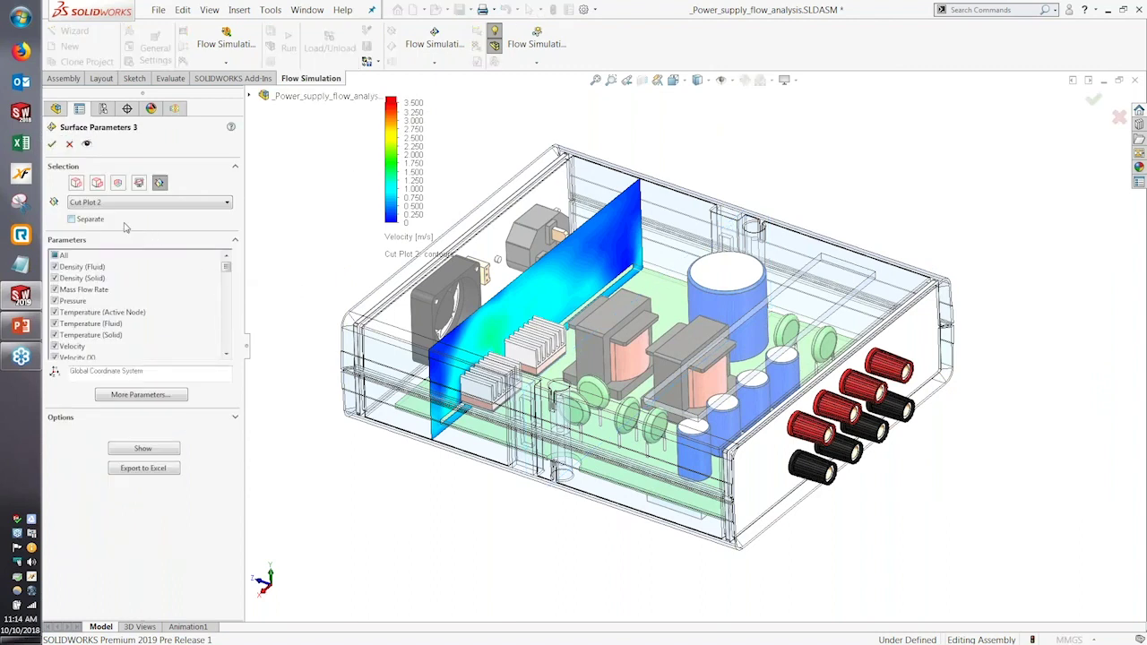
{"action": "left_click", "coordinate": [160, 183]}
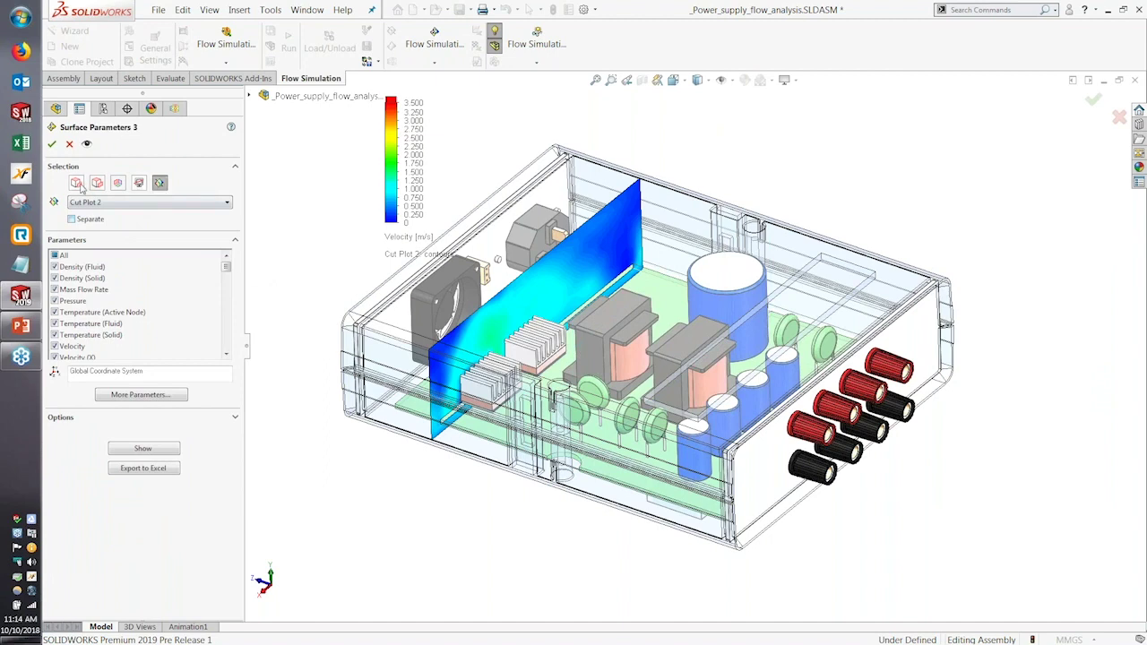
{"action": "left_click", "coordinate": [159, 183]}
{"action": "left_click", "coordinate": [167, 204]}
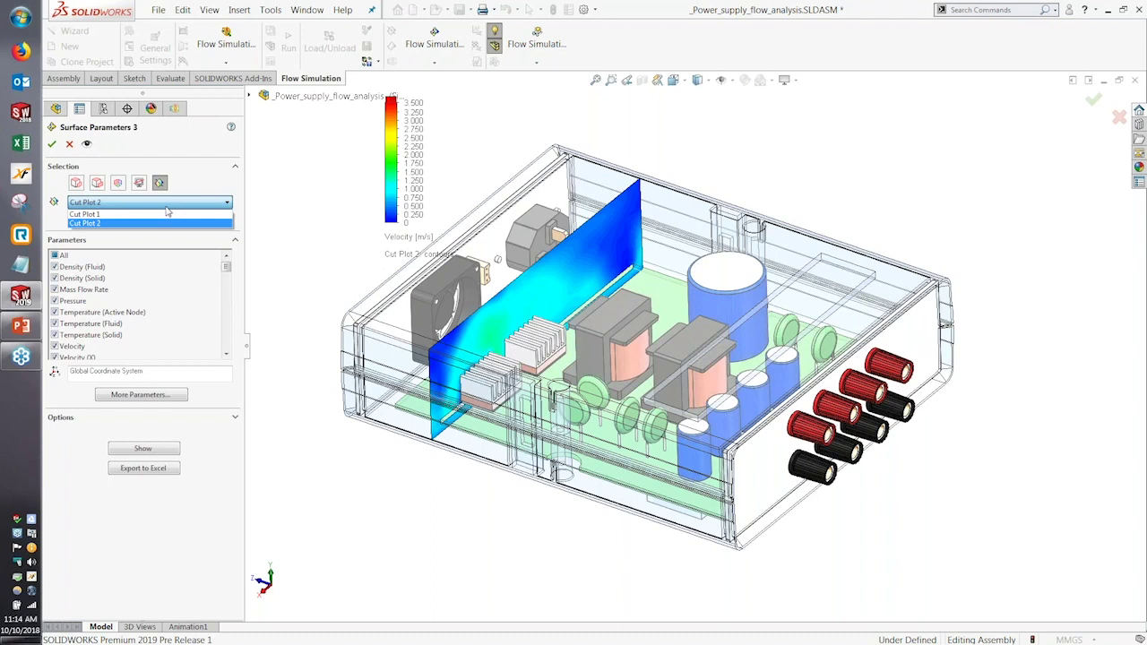
{"action": "left_click", "coordinate": [145, 222]}
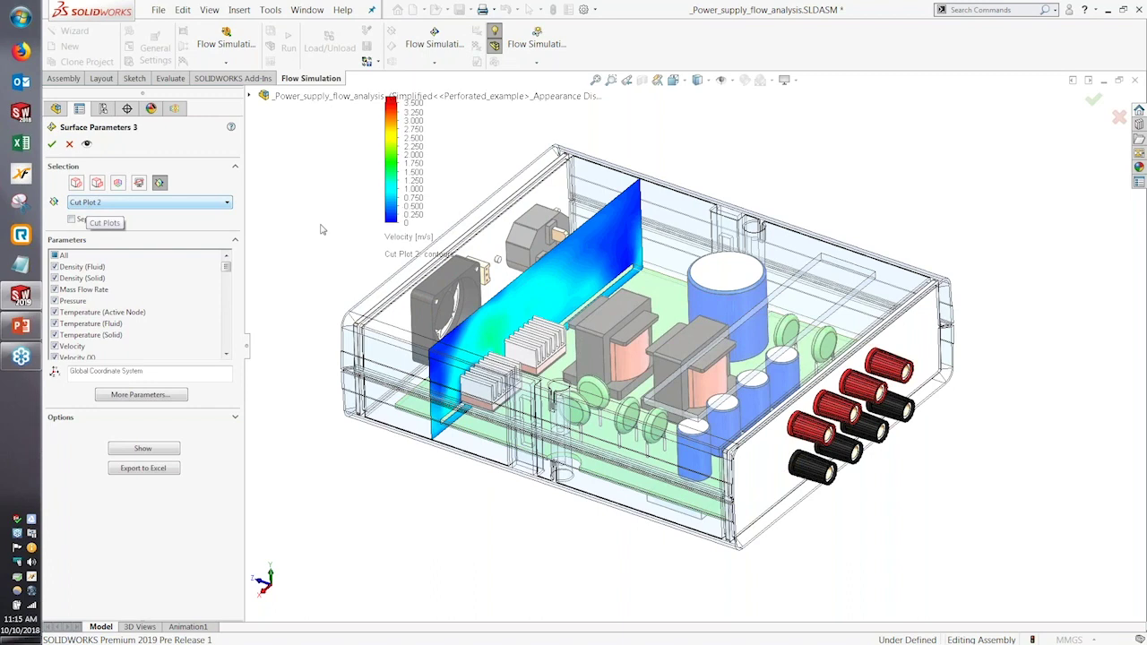
{"action": "left_click", "coordinate": [160, 455]}
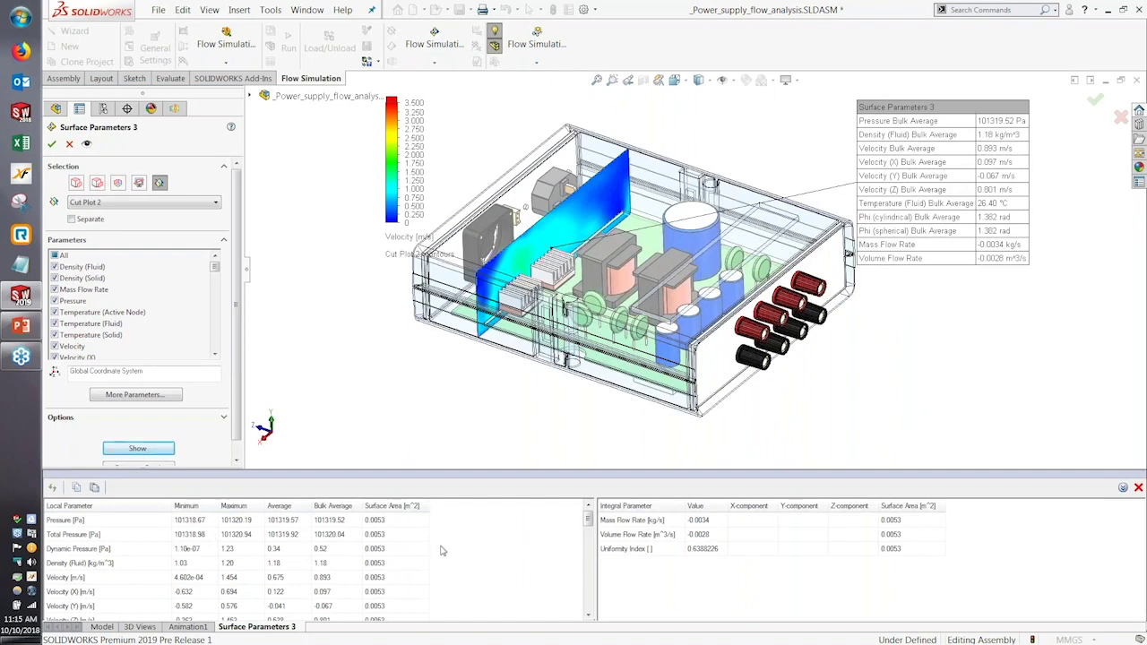
{"action": "left_click", "coordinate": [52, 143]}
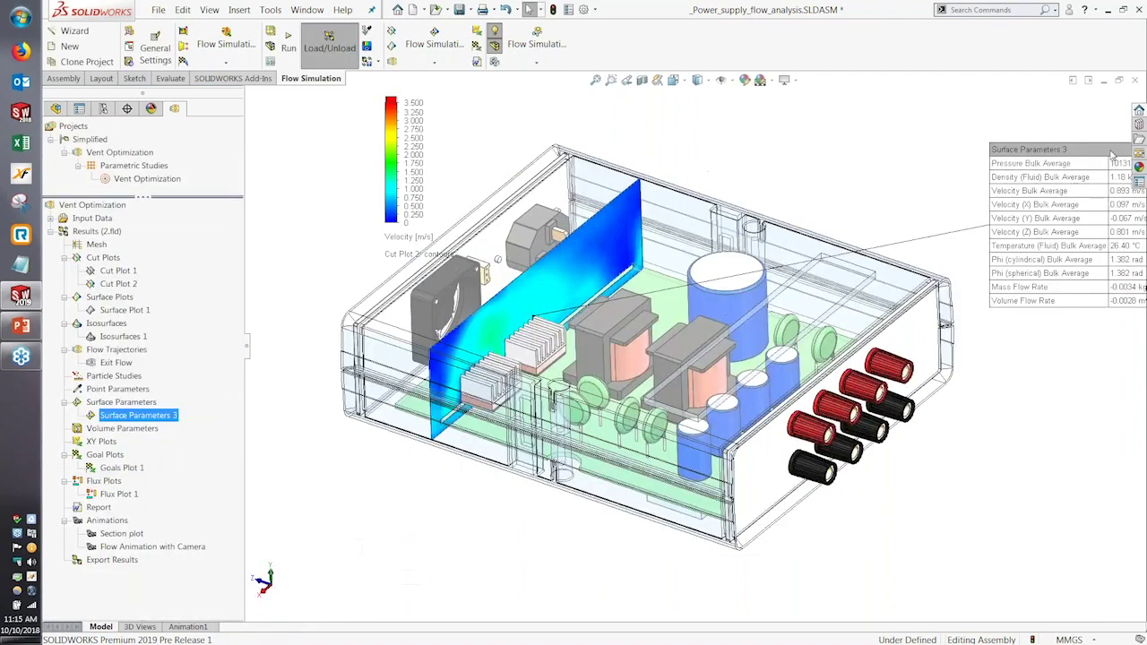
- Reposition the Surface Parameters 3 results table so it is fully readable above the enclosure
{"action": "left_click_drag", "start_coordinate": [1126, 154], "coordinate": [854, 123]}
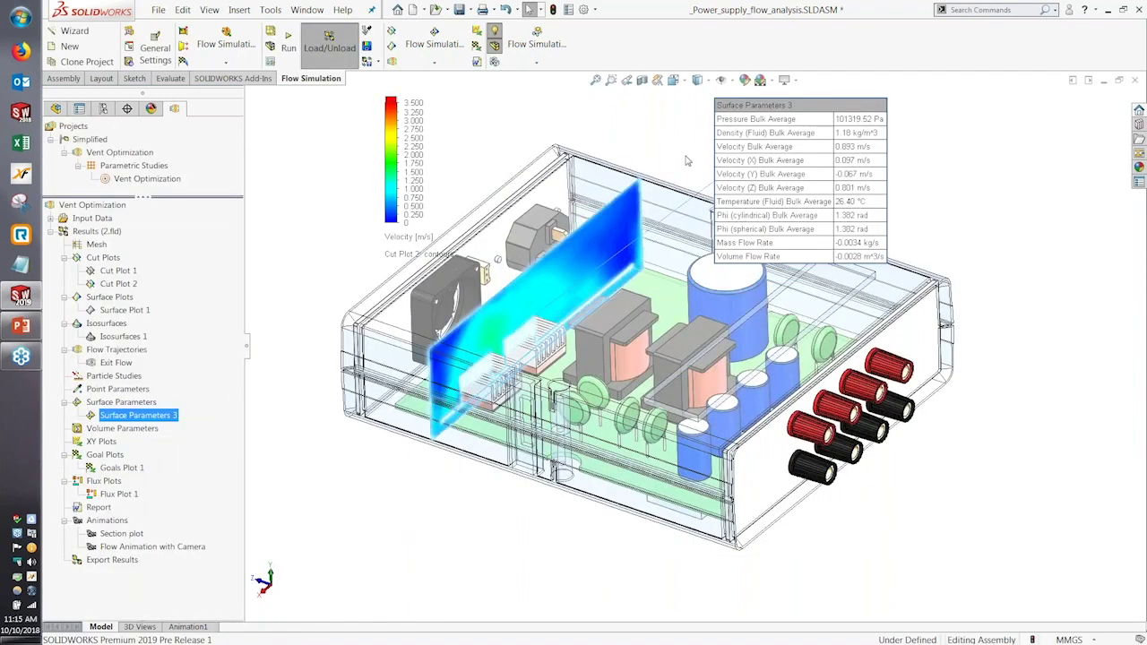
{"action": "scroll", "coordinate": [732, 331], "scroll_direction": "up", "scroll_amount": 3}
{"action": "scroll", "coordinate": [789, 305], "scroll_direction": "down", "scroll_amount": 5}
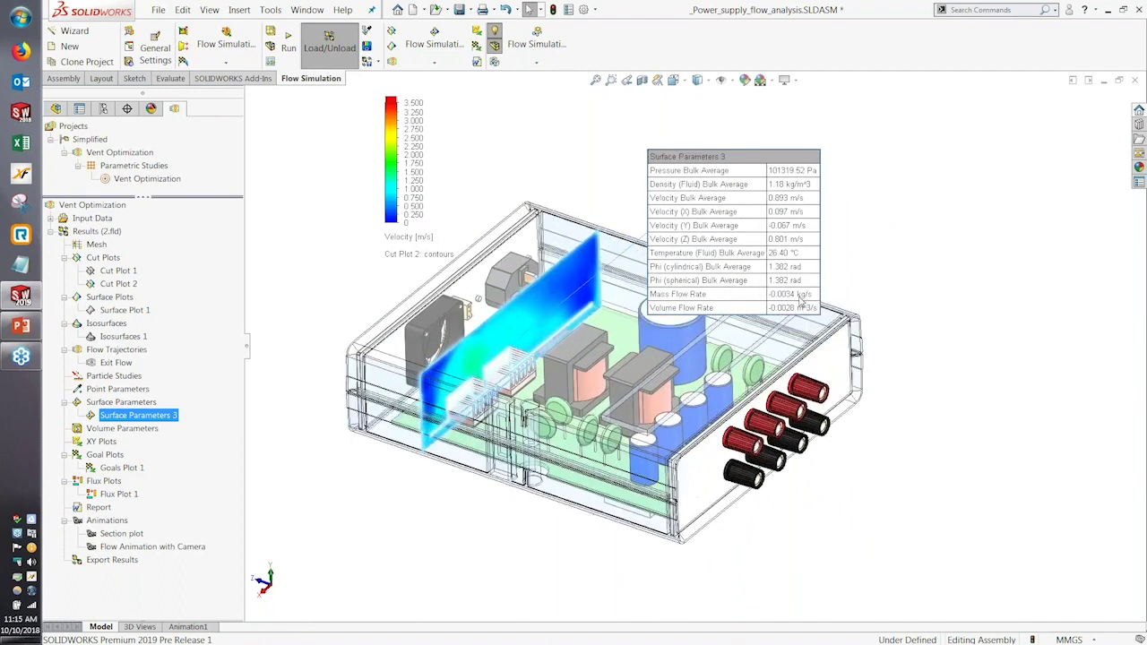
{"action": "left_click_drag", "start_coordinate": [768, 142], "coordinate": [842, 108]}
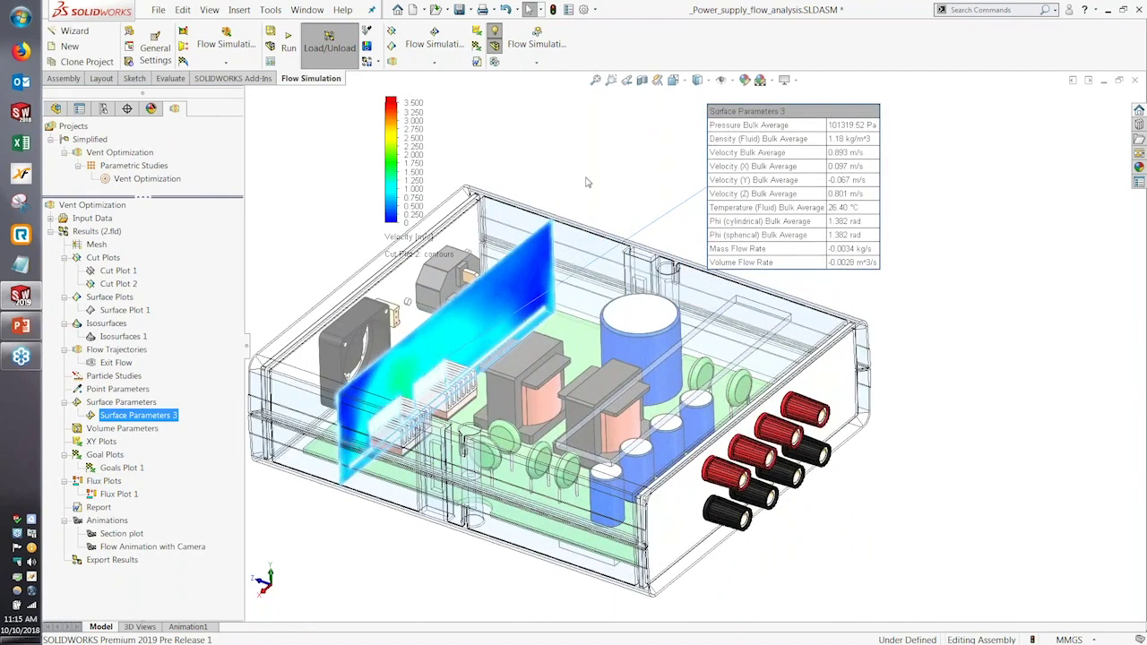
- Slide the Cut Plot 2 section to the capacitors near the terminals and back to the heat sinks to compare surface parameters
{"action": "left_click", "coordinate": [119, 283]}
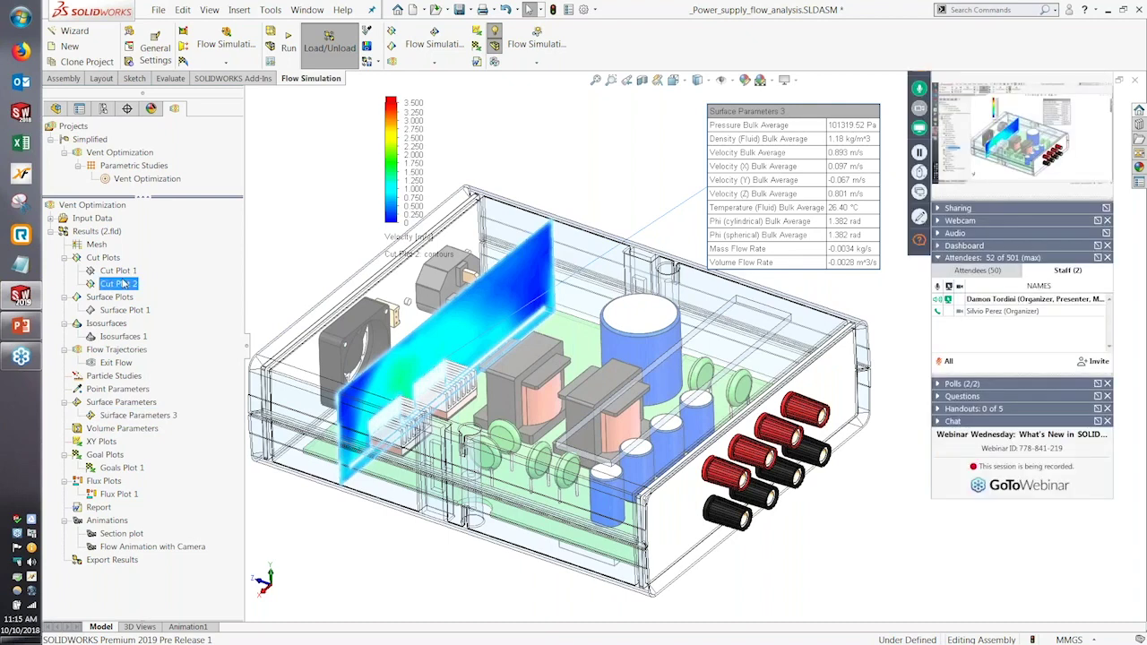
{"action": "left_click_drag", "start_coordinate": [453, 356], "coordinate": [670, 451]}
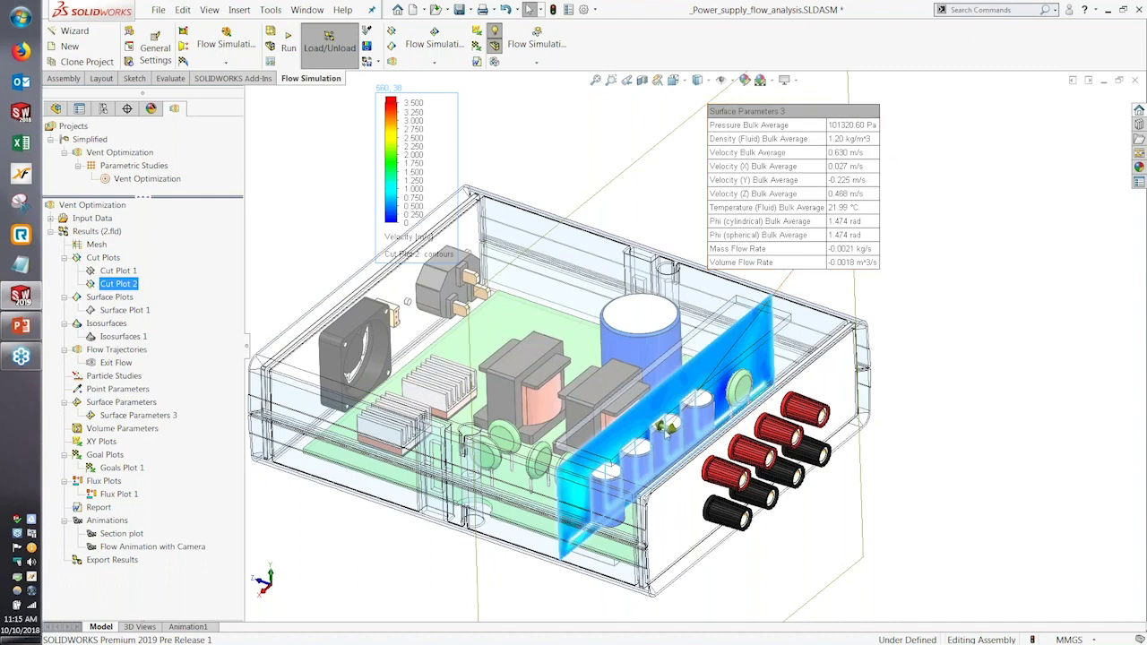
{"action": "left_click_drag", "start_coordinate": [672, 434], "coordinate": [475, 329]}
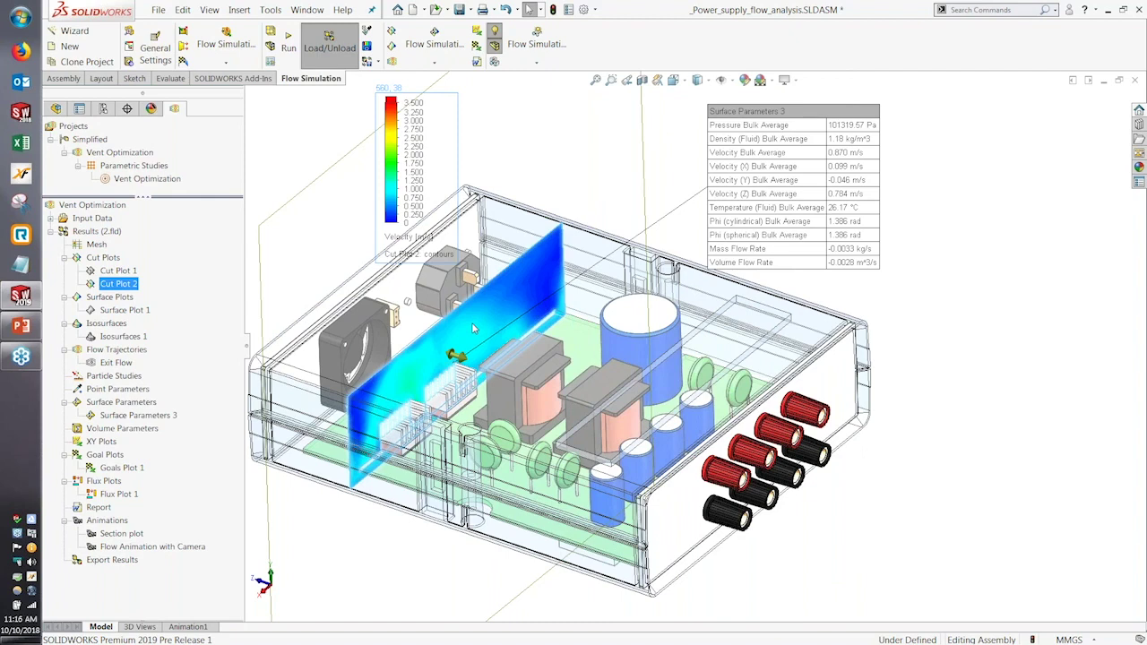
- Move the velocity legend away from the enclosure and slide the Cut Plot 2 section to the small capacitors near the terminals
{"action": "left_click", "coordinate": [367, 187]}
{"action": "left_click_drag", "start_coordinate": [380, 212], "coordinate": [299, 231]}
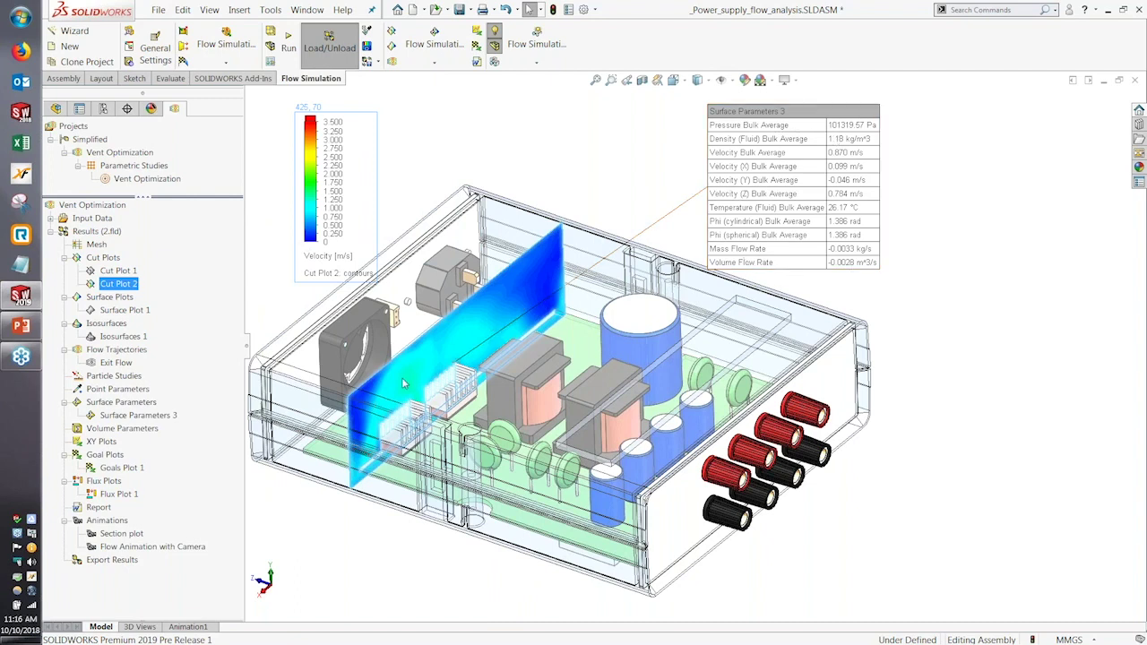
{"action": "left_click", "coordinate": [123, 285]}
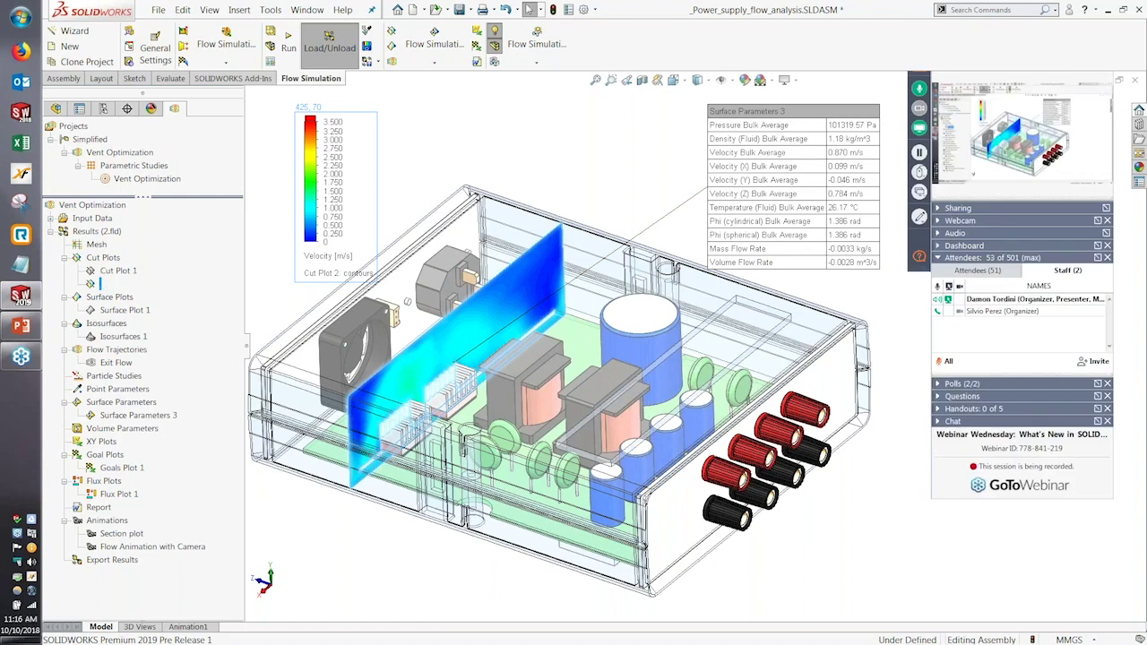
{"action": "left_click_drag", "start_coordinate": [459, 356], "coordinate": [663, 407]}
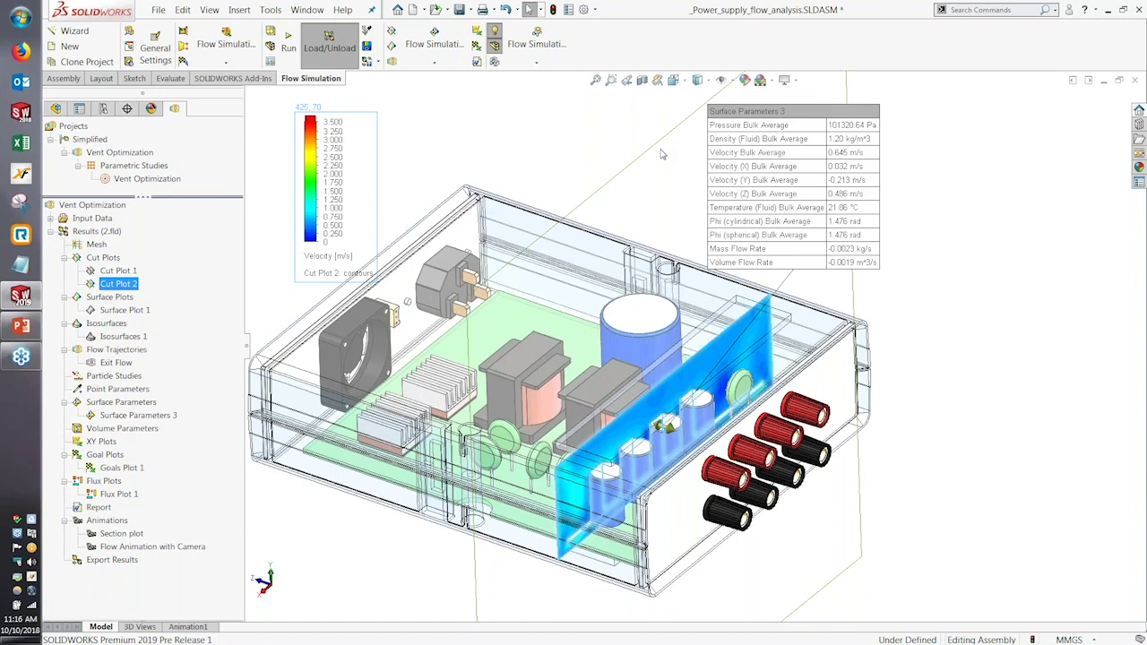
{"action": "key", "text": "Escape"}
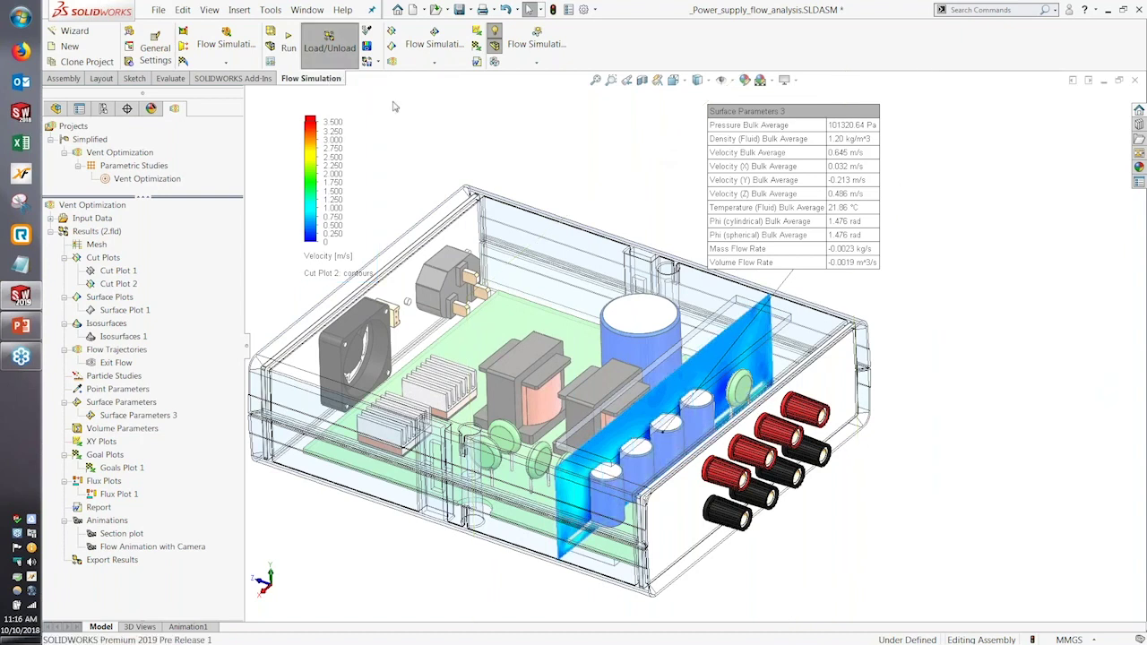
- Look through the parameters available for the Cut Plot 2 contours, keeping Velocity as the displayed one
{"action": "left_click", "coordinate": [328, 260]}
{"action": "scroll", "coordinate": [349, 378], "scroll_direction": "up", "scroll_amount": 1}
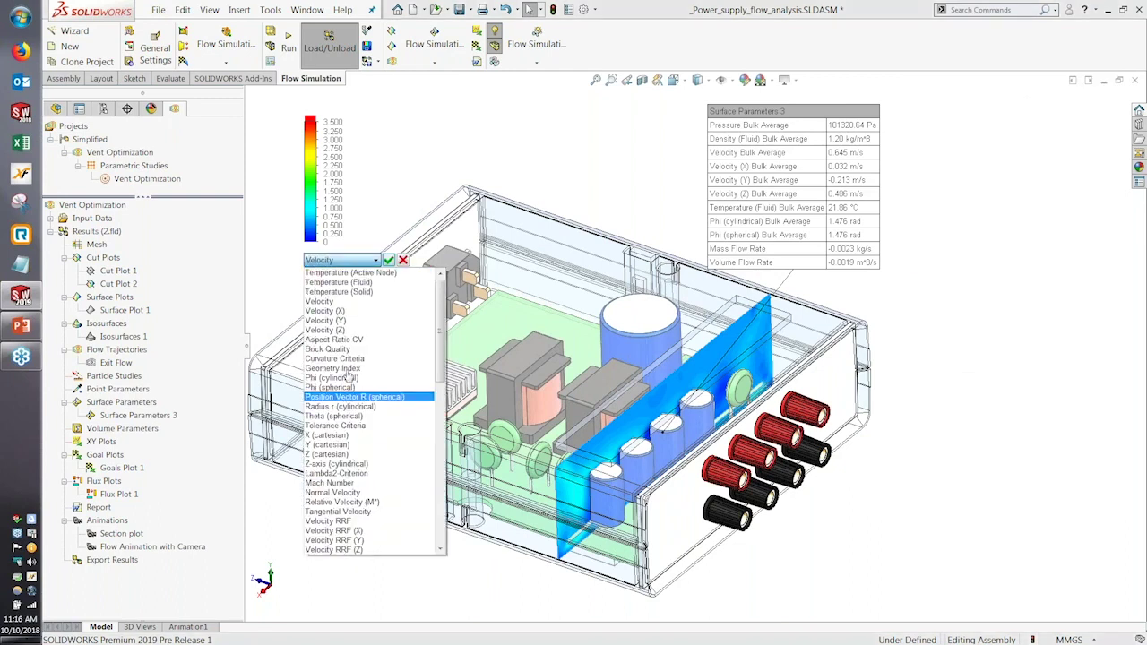
{"action": "scroll", "coordinate": [350, 378], "scroll_direction": "up", "scroll_amount": 1}
{"action": "left_click", "coordinate": [430, 234]}
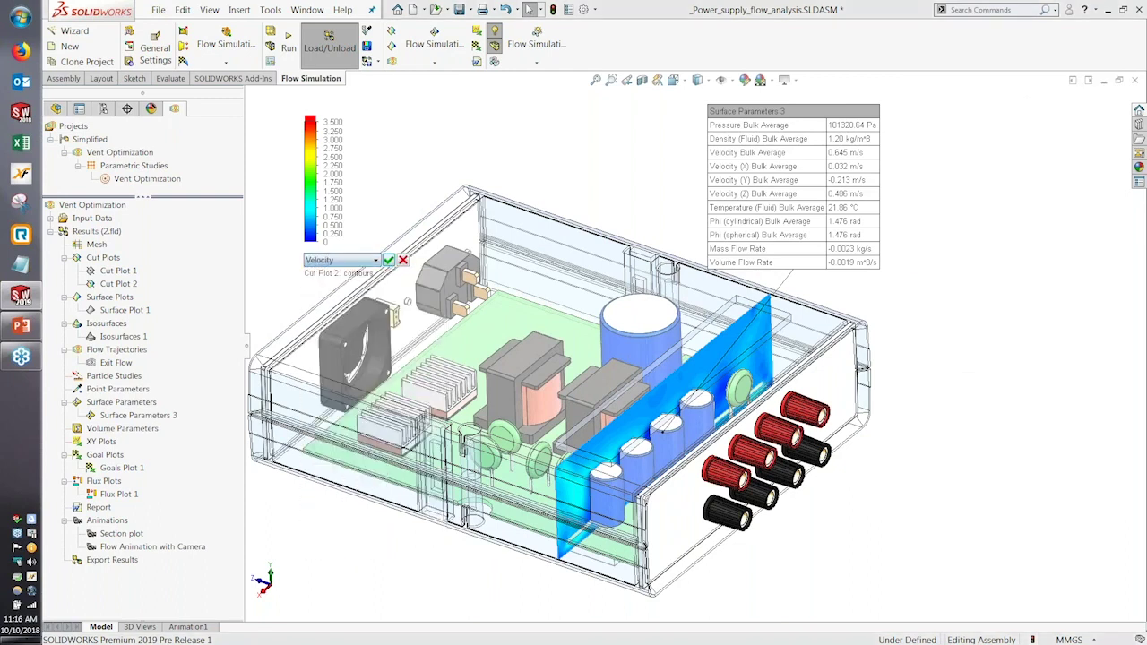
{"action": "left_click", "coordinate": [403, 260]}
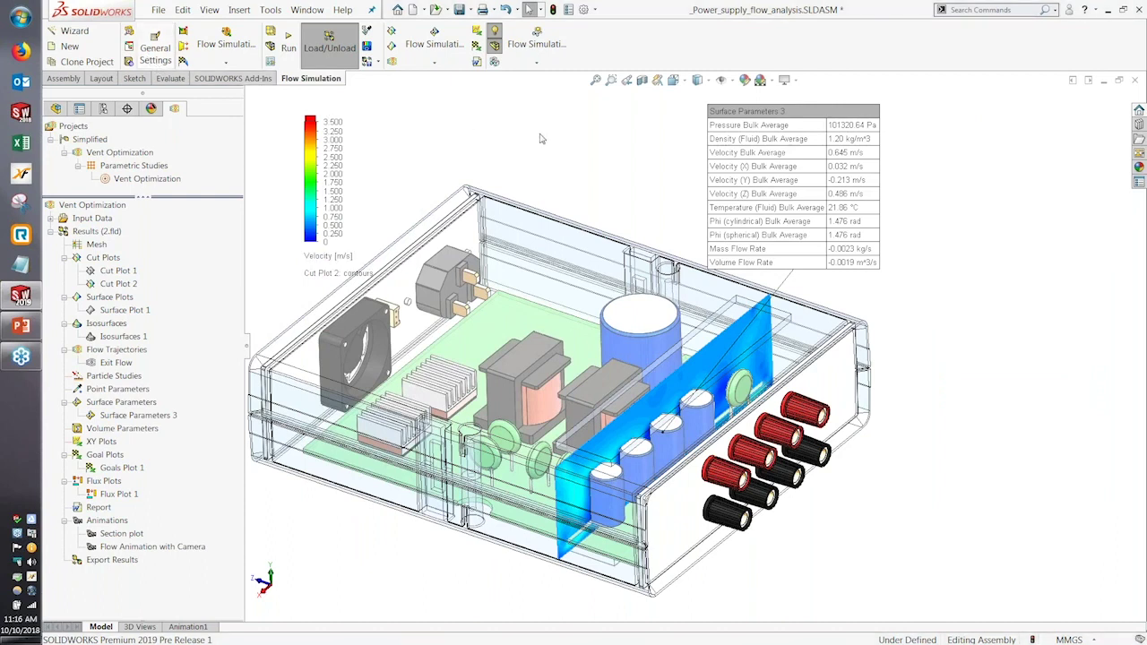
- Open the Engineering Database and view the pre-defined custom visualization parameters
{"action": "left_click", "coordinate": [129, 47]}
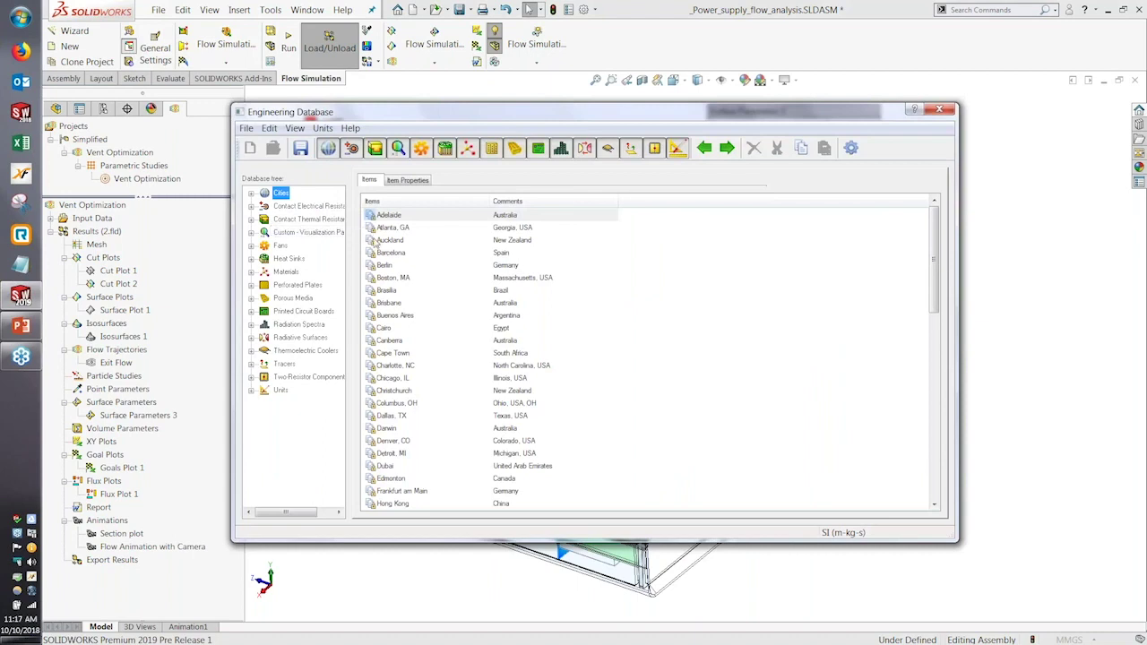
{"action": "left_click_drag", "start_coordinate": [348, 235], "coordinate": [401, 236]}
{"action": "left_click", "coordinate": [252, 232]}
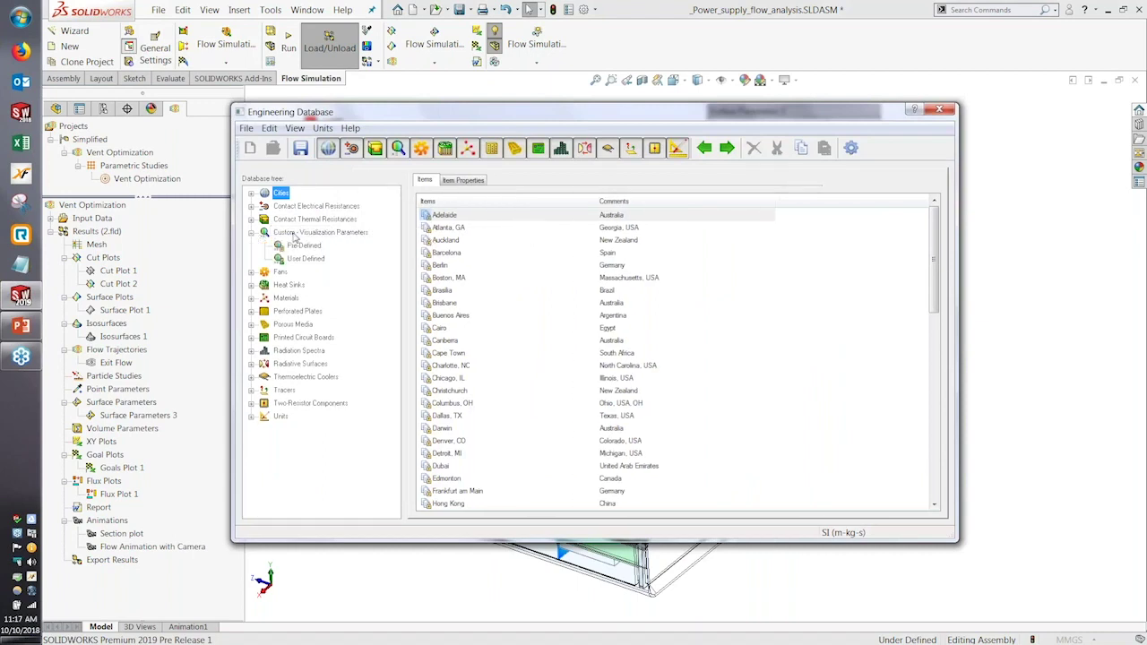
{"action": "left_click", "coordinate": [303, 245]}
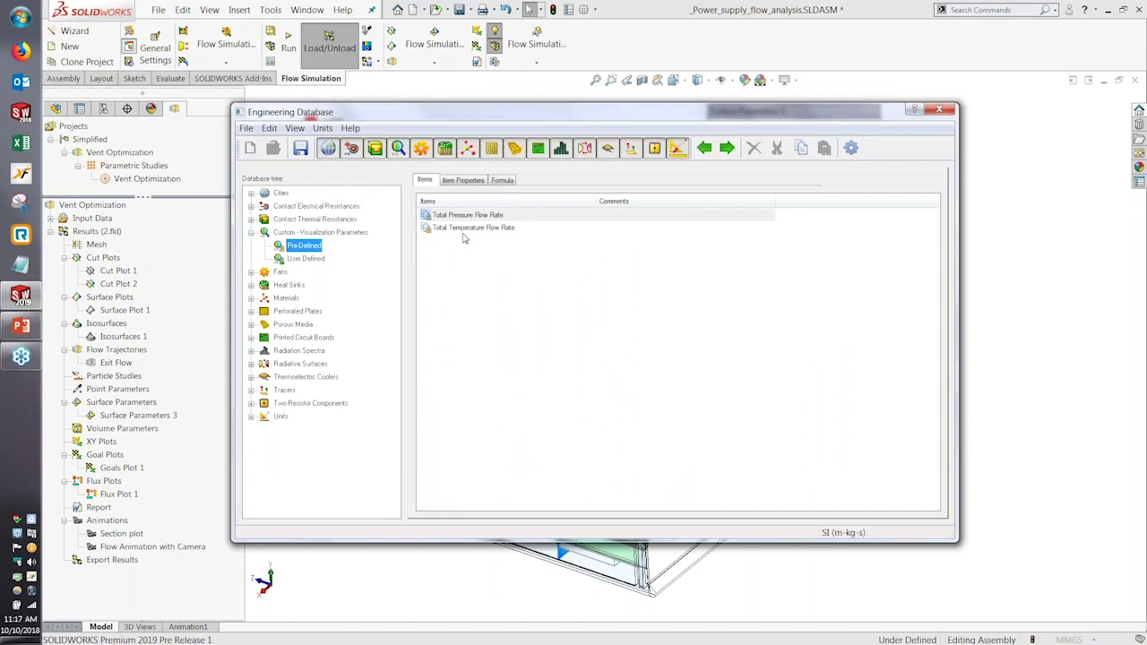
- Create a new user-defined custom visualization parameter in the Engineering Database and open its formula editor
{"action": "left_click", "coordinate": [305, 258]}
{"action": "left_click_drag", "start_coordinate": [392, 119], "coordinate": [236, 148]}
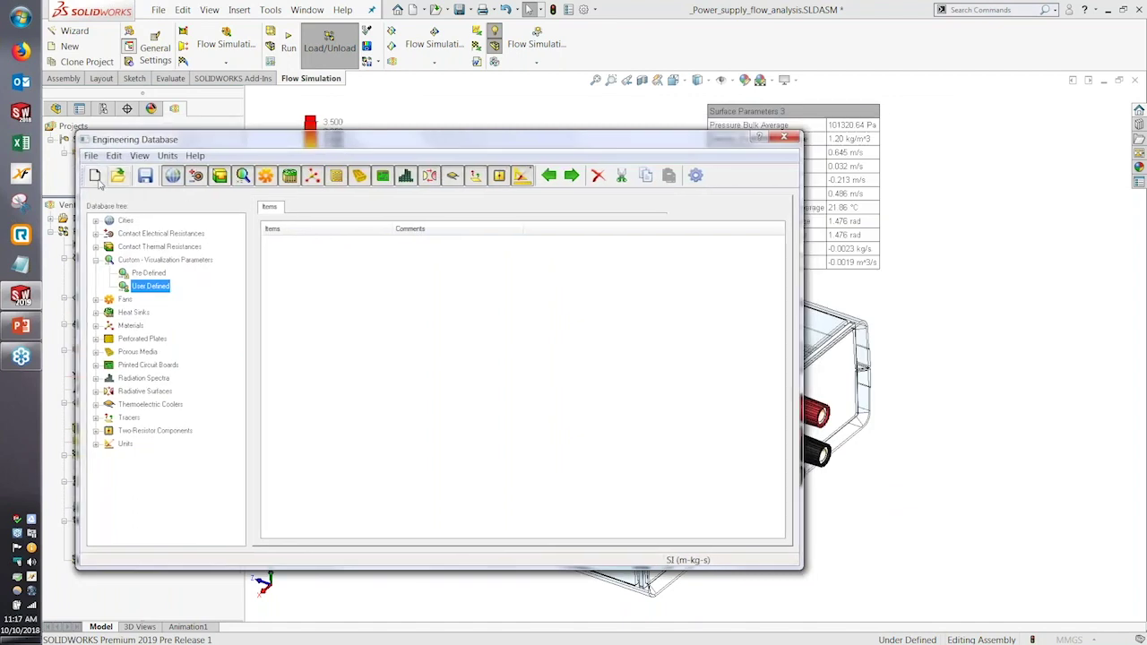
{"action": "left_click", "coordinate": [95, 176]}
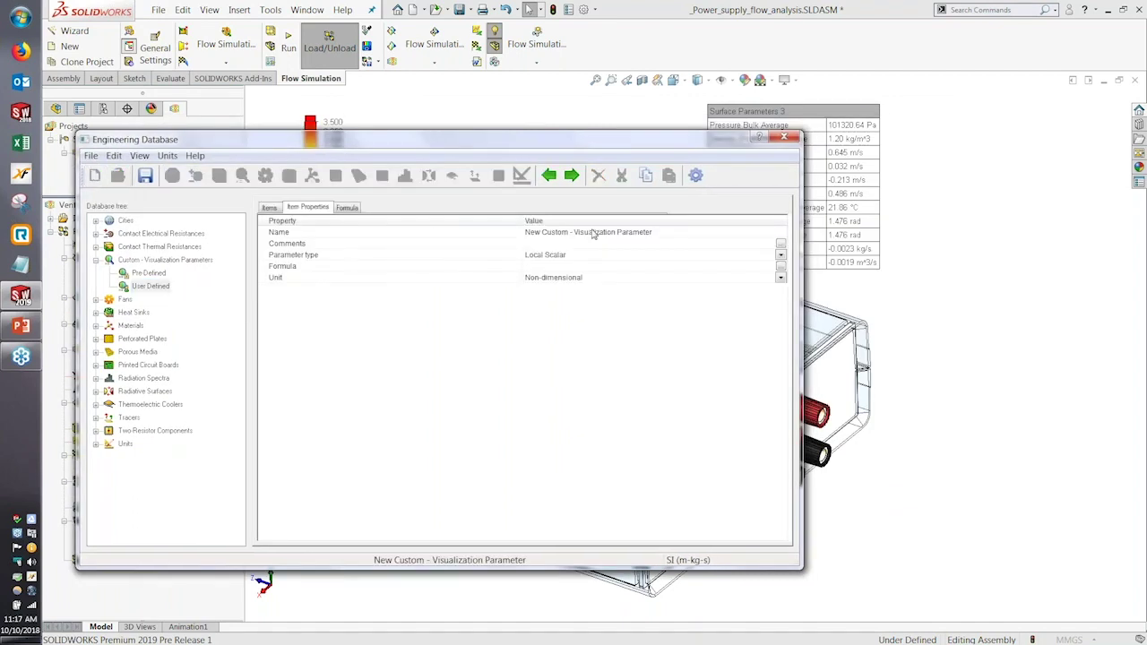
{"action": "left_click", "coordinate": [348, 207]}
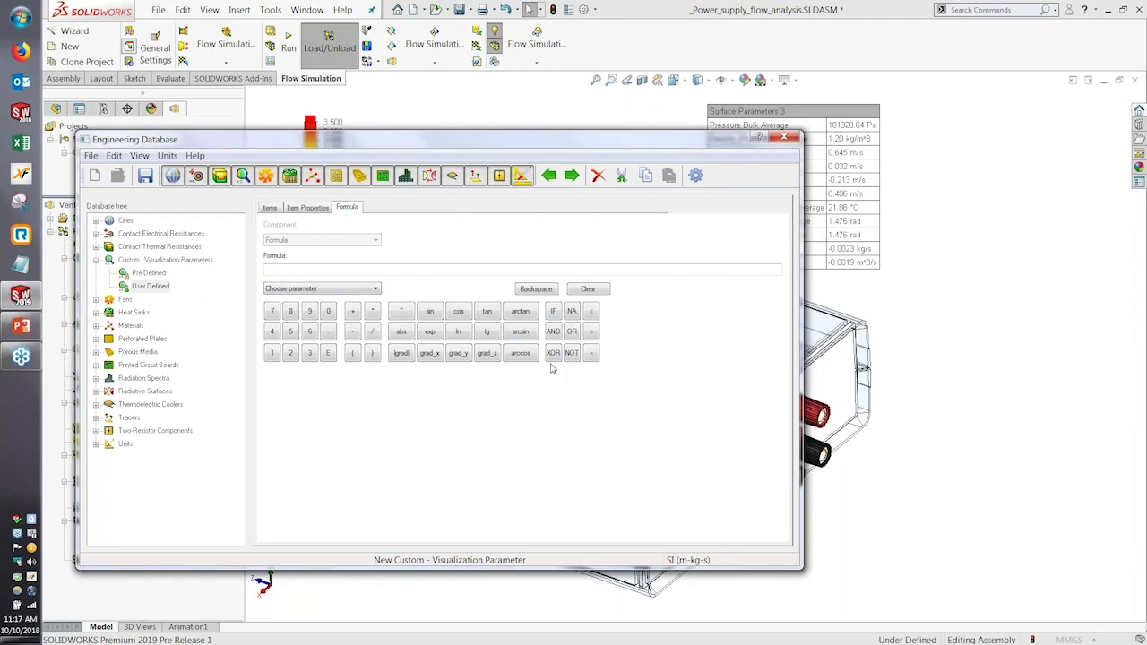
- Switch to the PowerPoint presentation with the SOLIDWORKS Flow Simulation 2019 slide
{"action": "left_click", "coordinate": [21, 325]}
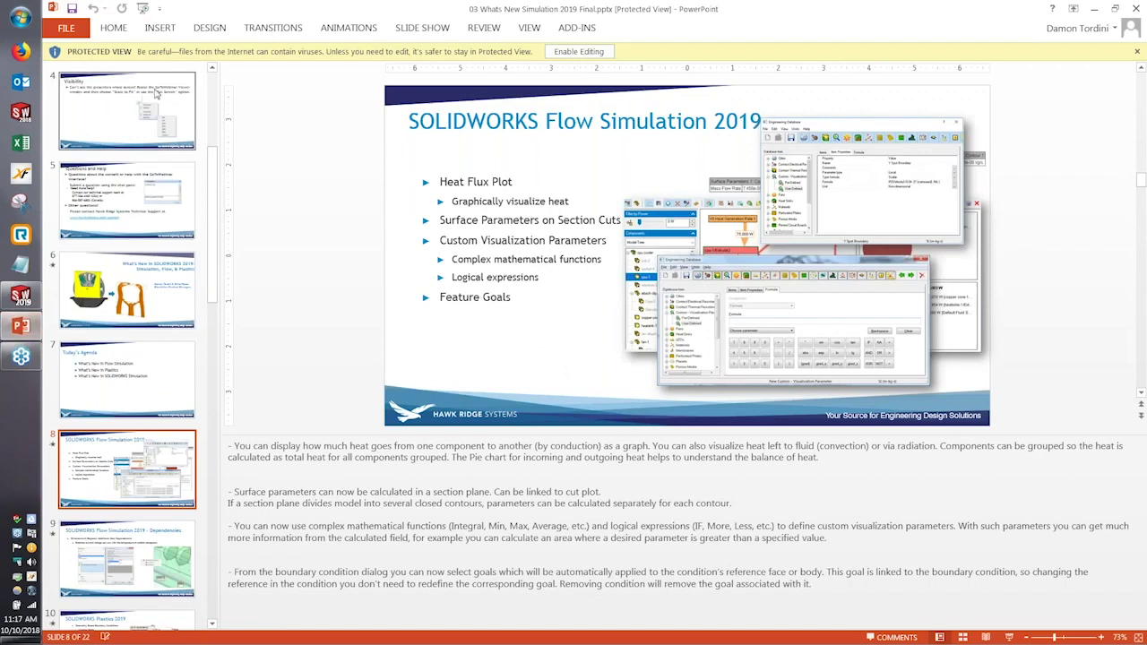
- Start the slide show from the SOLIDWORKS Flow Simulation 2019 slide
{"action": "left_click", "coordinate": [417, 28]}
{"action": "left_click", "coordinate": [118, 68]}
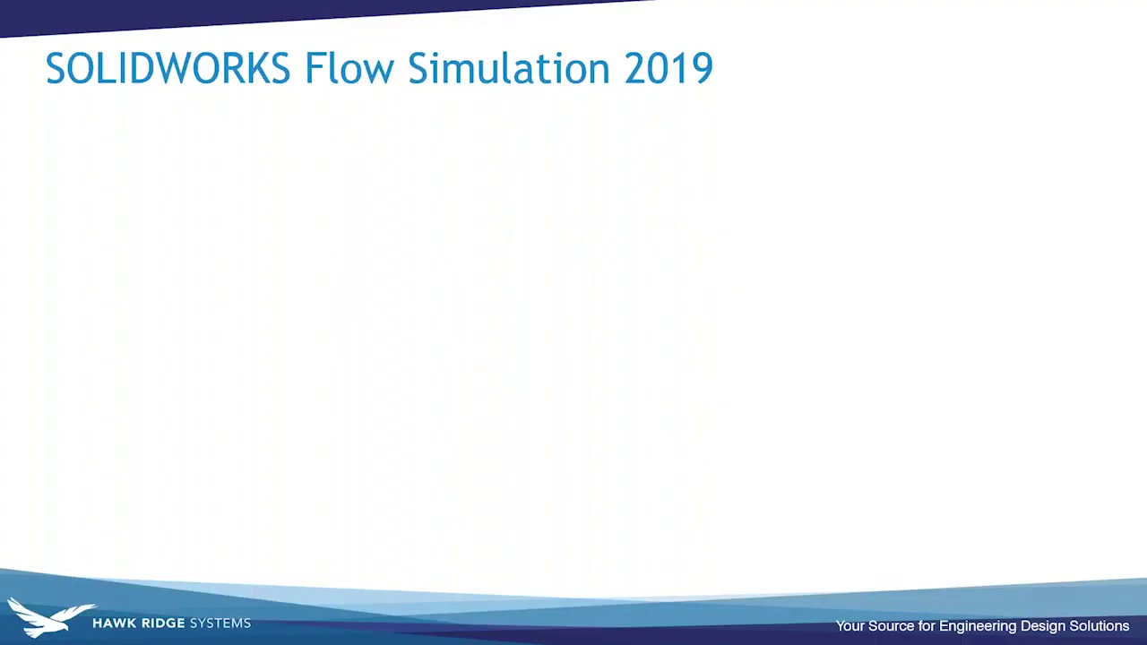
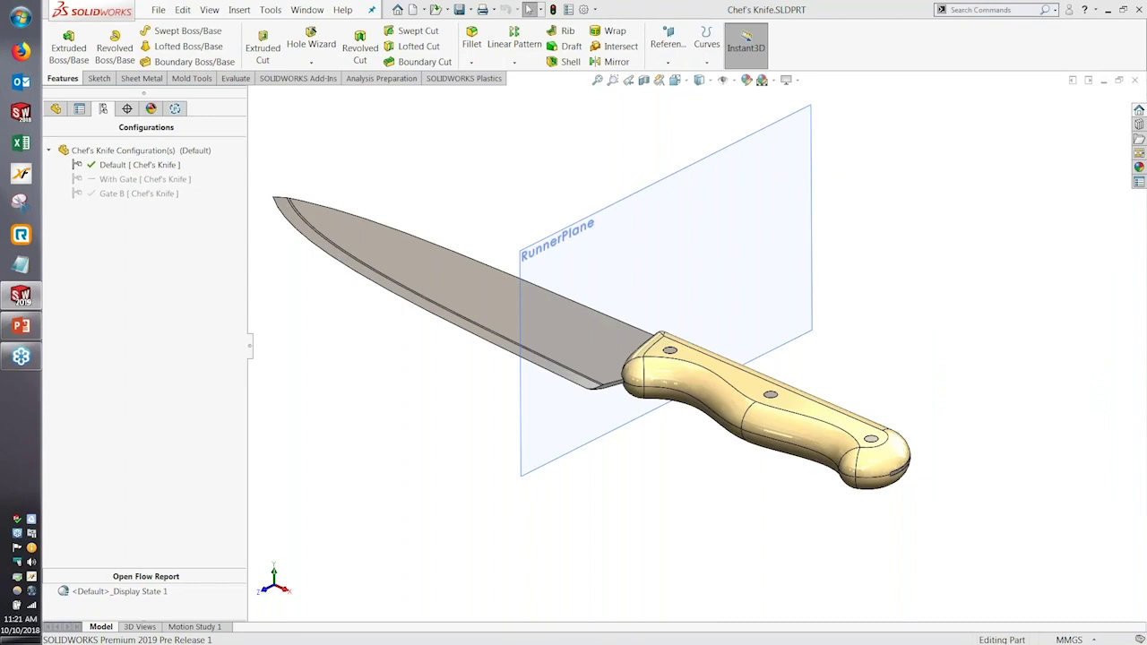
{"action": "left_click", "coordinate": [176, 112]}
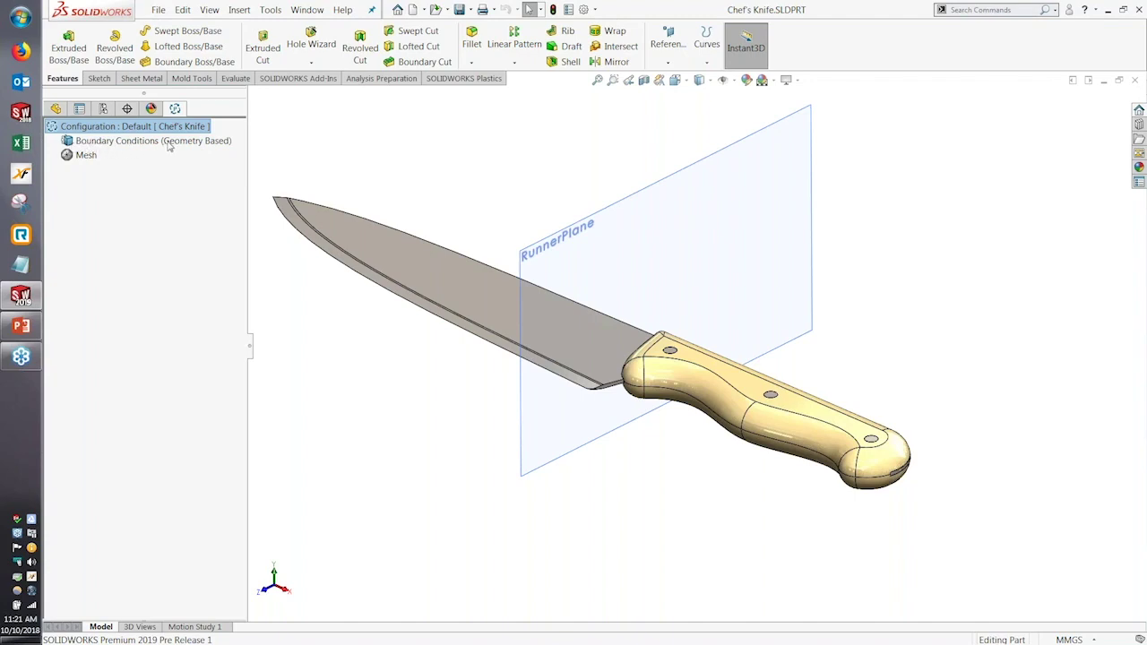
{"action": "right_click", "coordinate": [205, 148]}
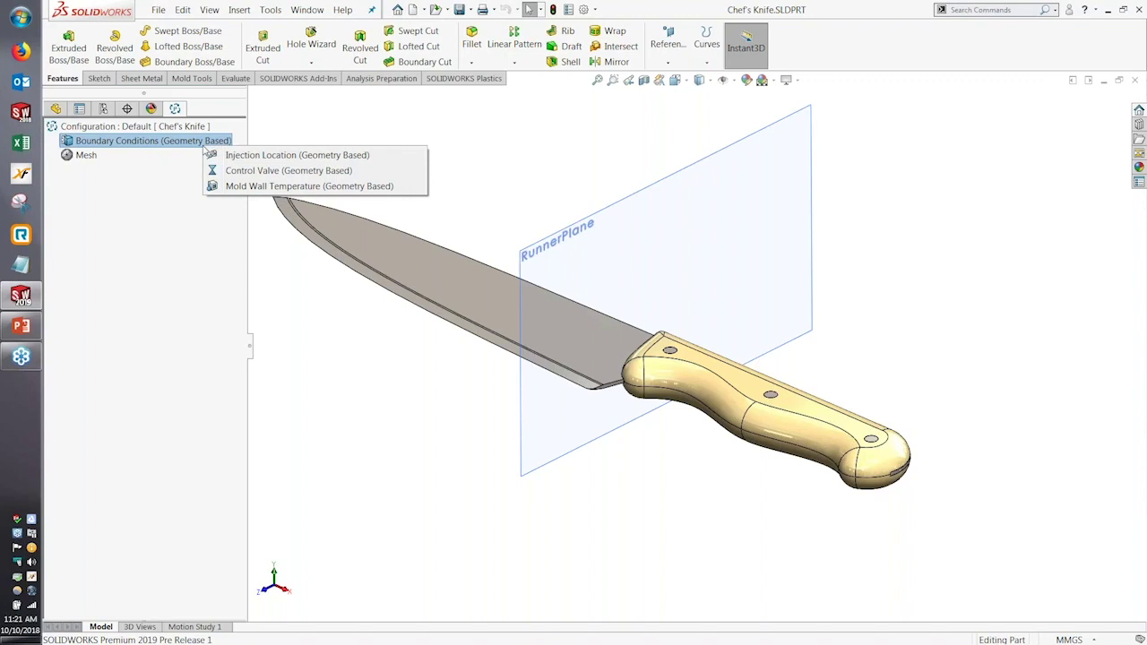
{"action": "left_click", "coordinate": [266, 158]}
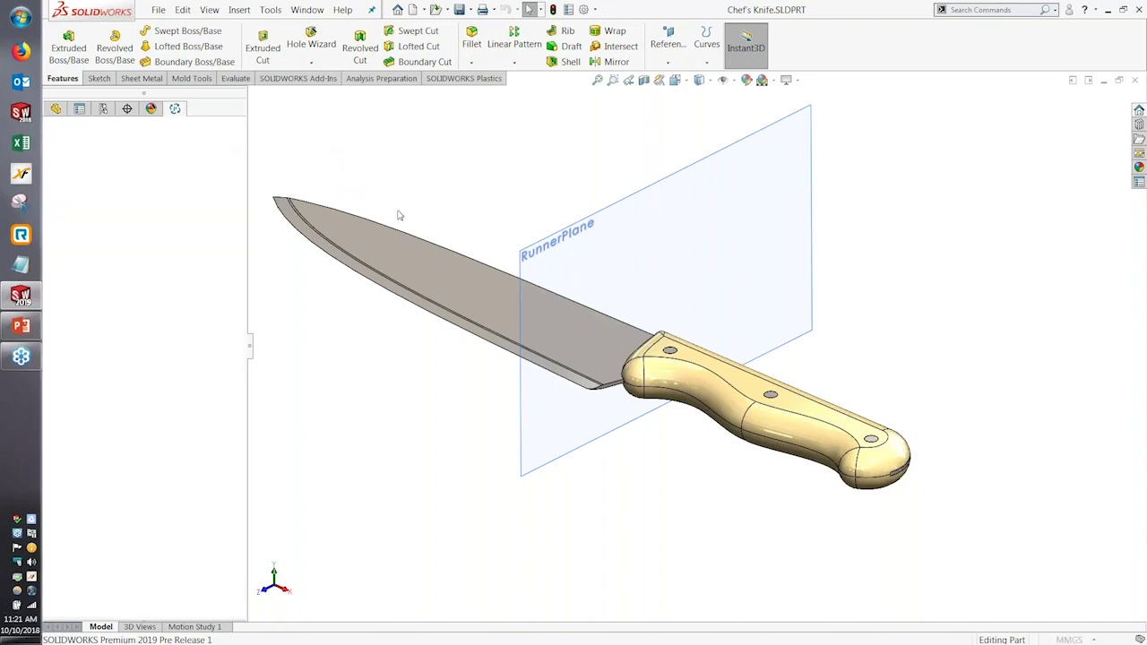
{"action": "scroll", "coordinate": [729, 418], "scroll_direction": "down", "scroll_amount": 5}
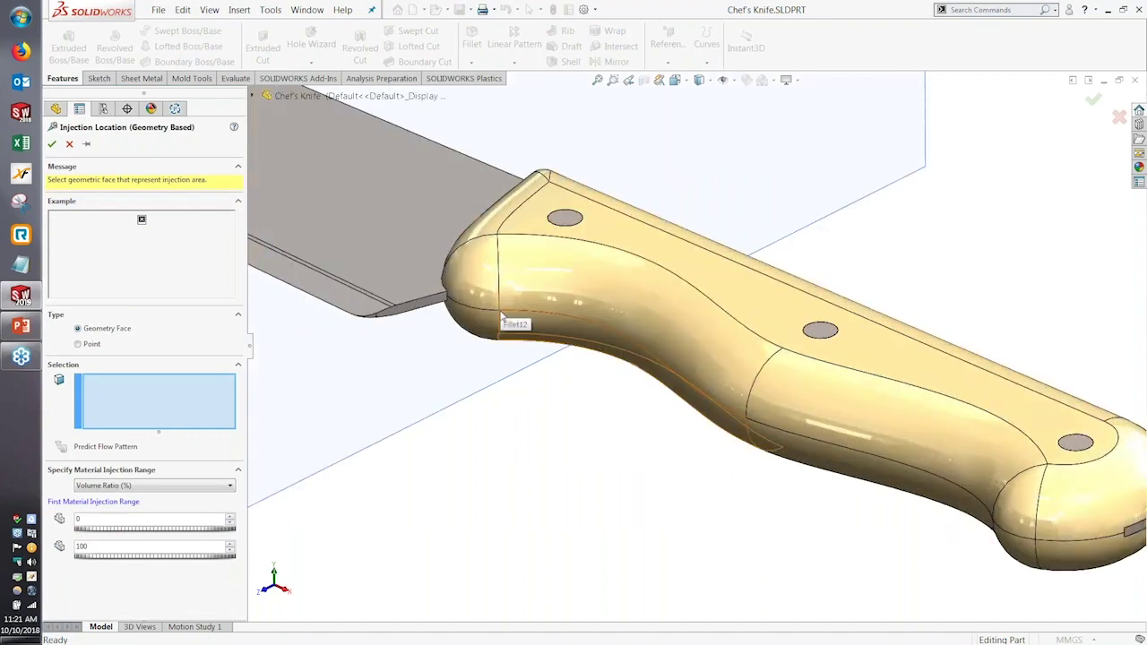
{"action": "left_click", "coordinate": [812, 335]}
{"action": "right_click", "coordinate": [231, 404]}
{"action": "left_click", "coordinate": [300, 408]}
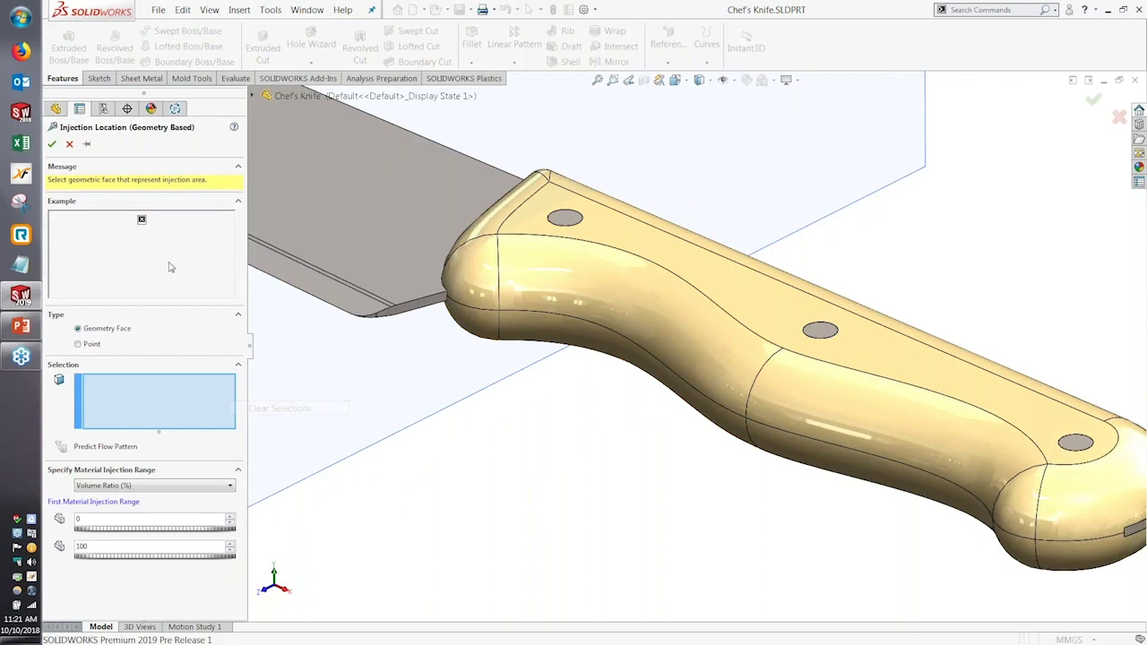
{"action": "left_click", "coordinate": [68, 144]}
- Activate the With Gate configuration of the Chef's Knife part
{"action": "left_click", "coordinate": [103, 108]}
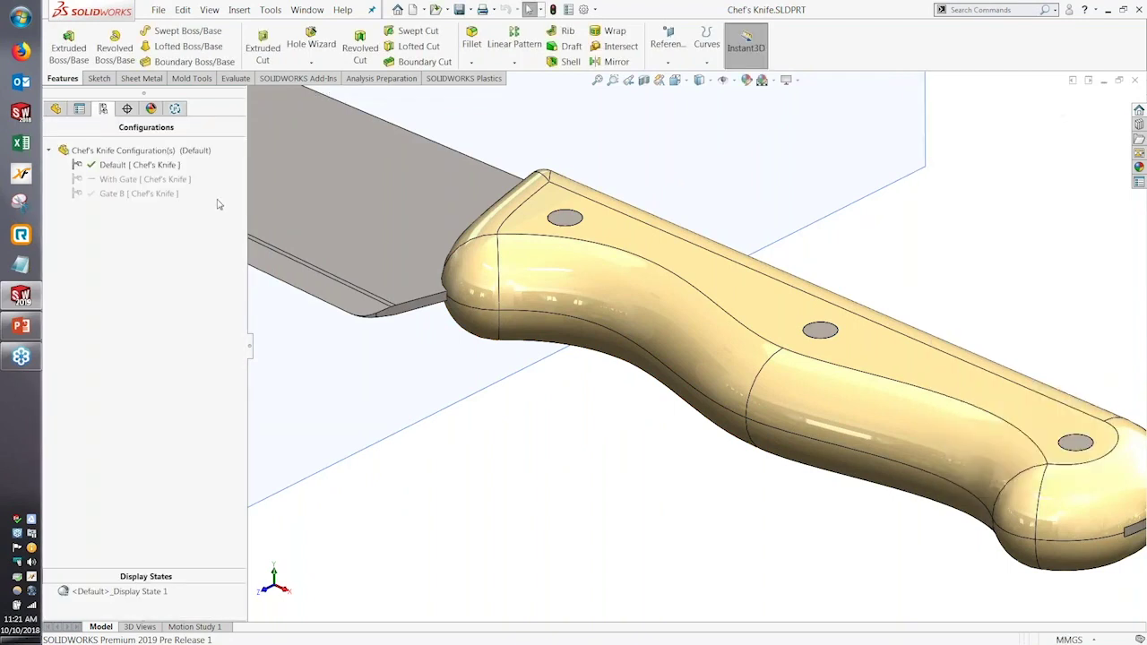
{"action": "key", "text": "z"}
{"action": "left_click", "coordinate": [143, 180]}
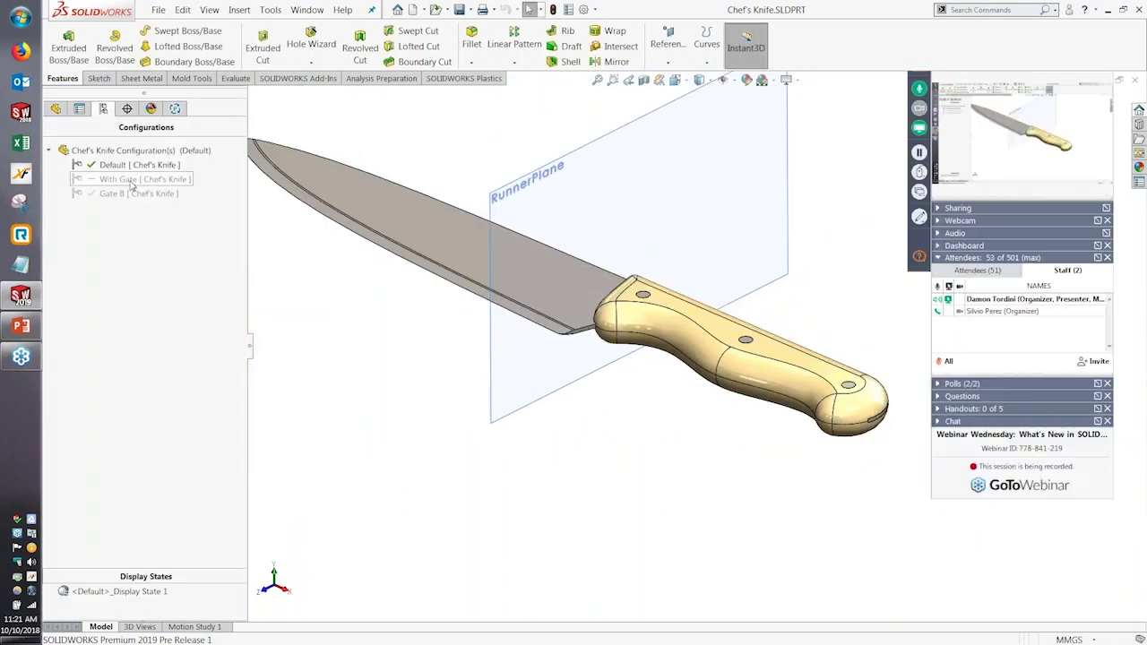
{"action": "right_click", "coordinate": [143, 183]}
{"action": "left_click", "coordinate": [175, 190]}
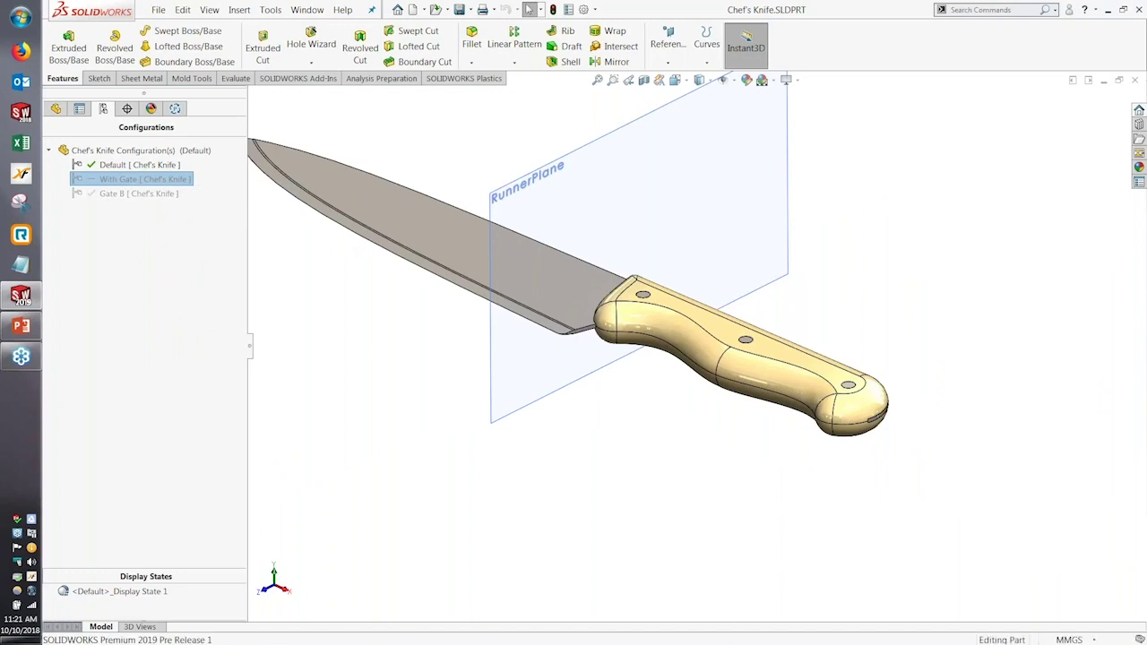
{"action": "left_click", "coordinate": [673, 313]}
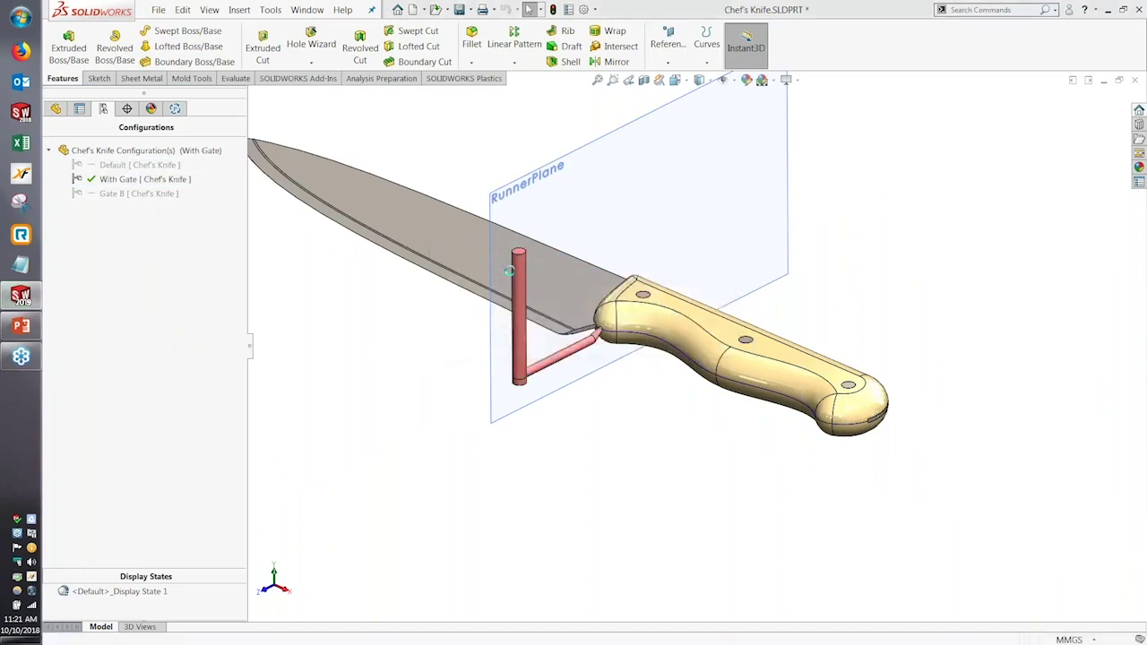
- Review the definition of Injection Location-1 in the plastics study and inspect its face on the sprue's upper end
{"action": "left_click", "coordinate": [177, 109]}
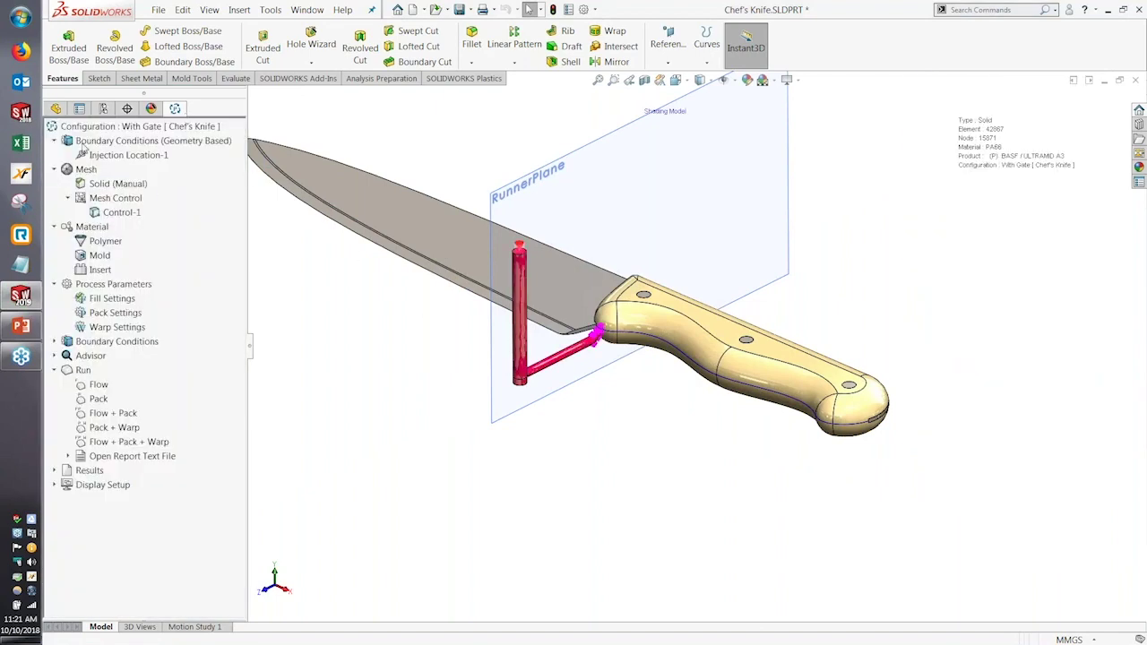
{"action": "left_click", "coordinate": [114, 157]}
{"action": "right_click", "coordinate": [115, 157]}
{"action": "left_click", "coordinate": [131, 162]}
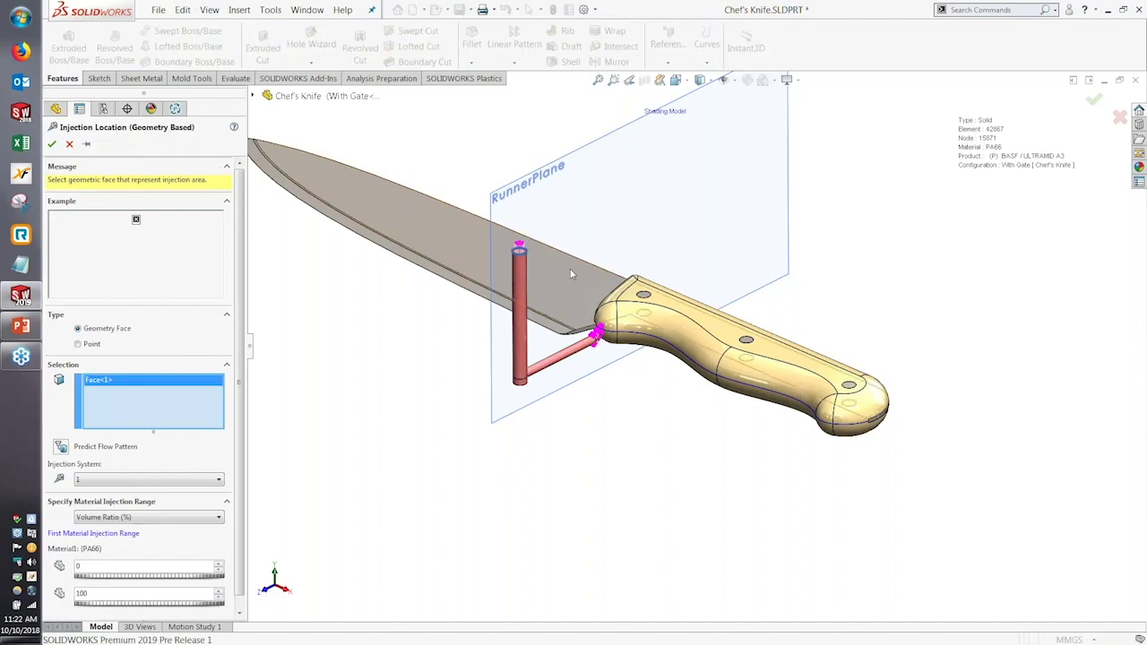
{"action": "scroll", "coordinate": [518, 255], "scroll_direction": "up", "scroll_amount": 5}
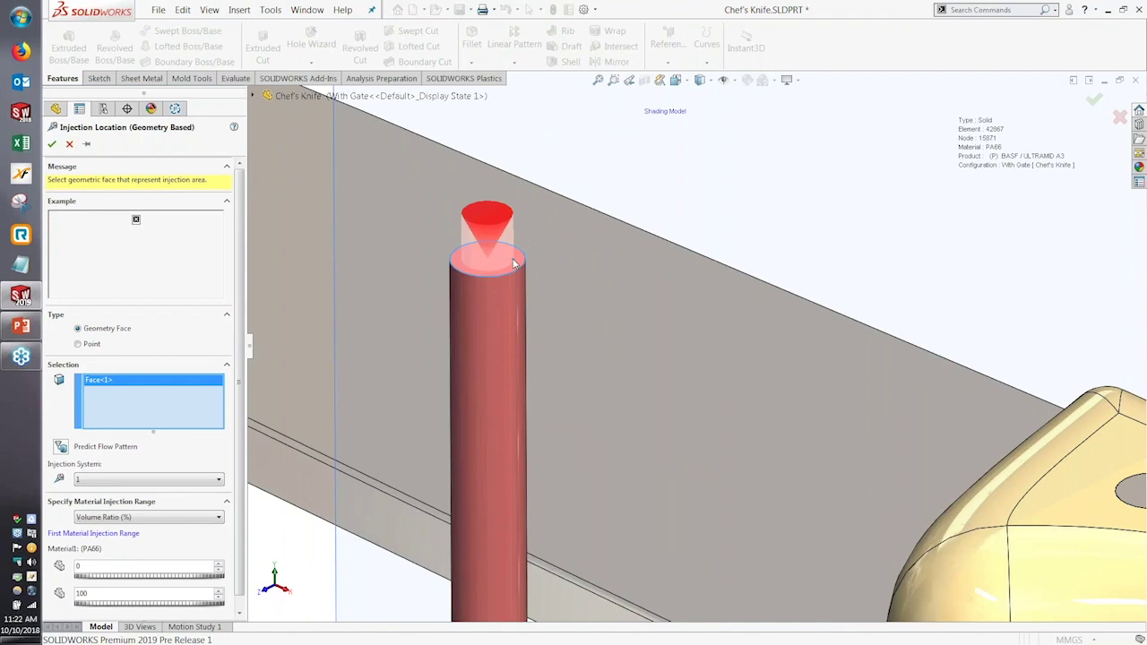
{"action": "left_click", "coordinate": [51, 144]}
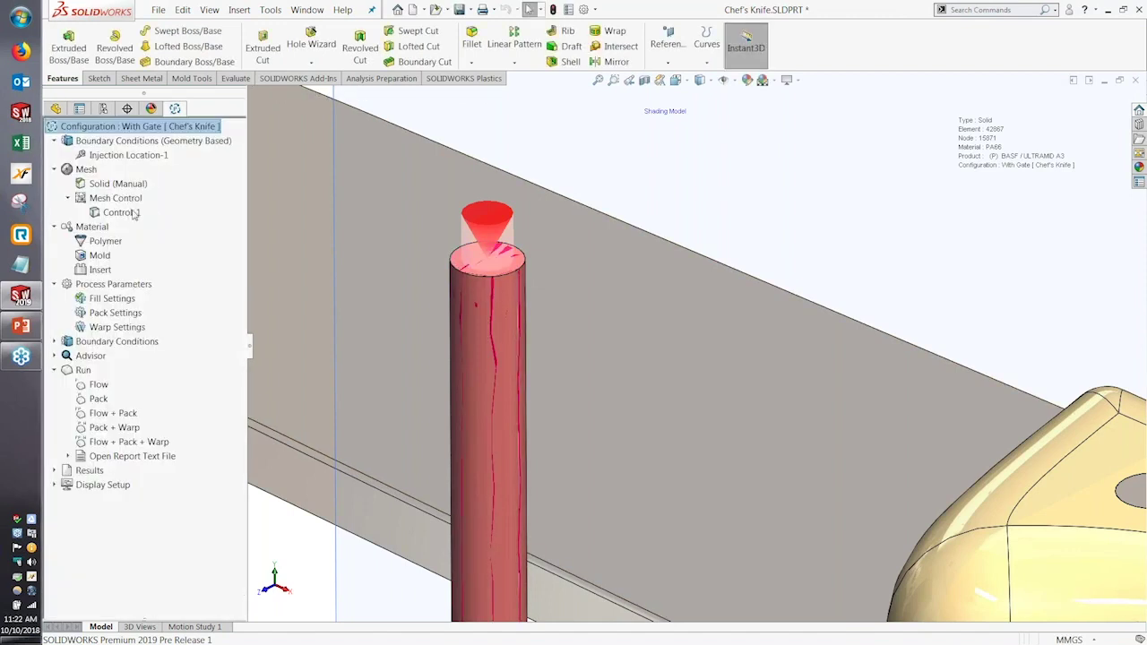
- Inspect the Control-1 mesh control on the gate face and review its geometry-based definition without changing it
{"action": "left_click", "coordinate": [122, 212]}
{"action": "scroll", "coordinate": [707, 384], "scroll_direction": "up", "scroll_amount": 4}
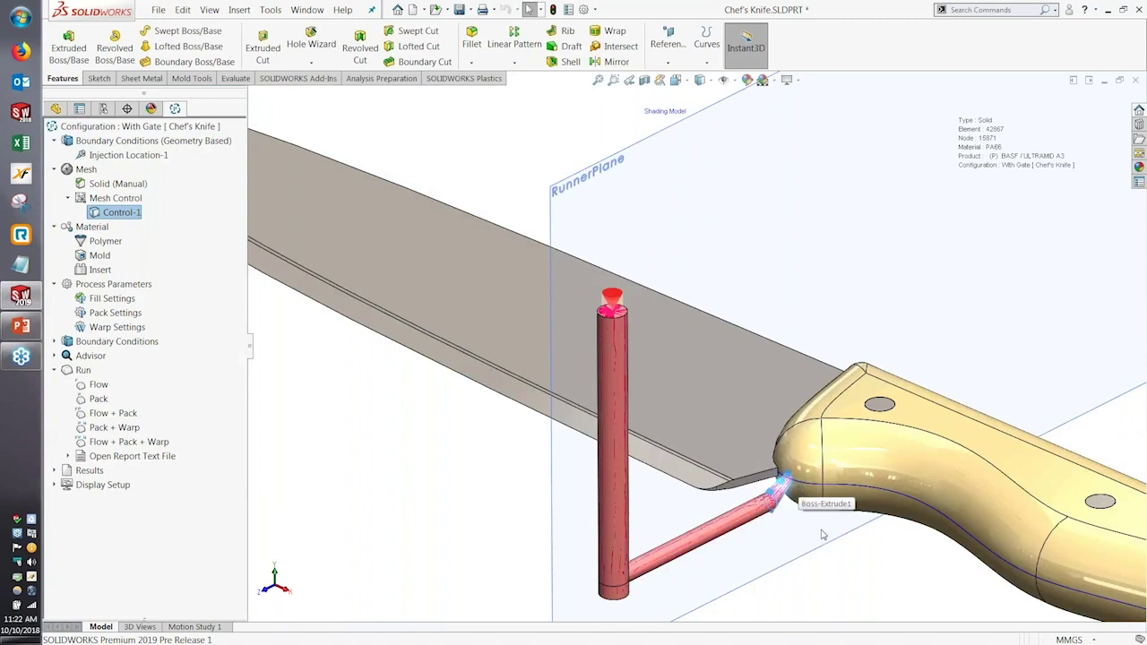
{"action": "scroll", "coordinate": [784, 511], "scroll_direction": "down", "scroll_amount": 2}
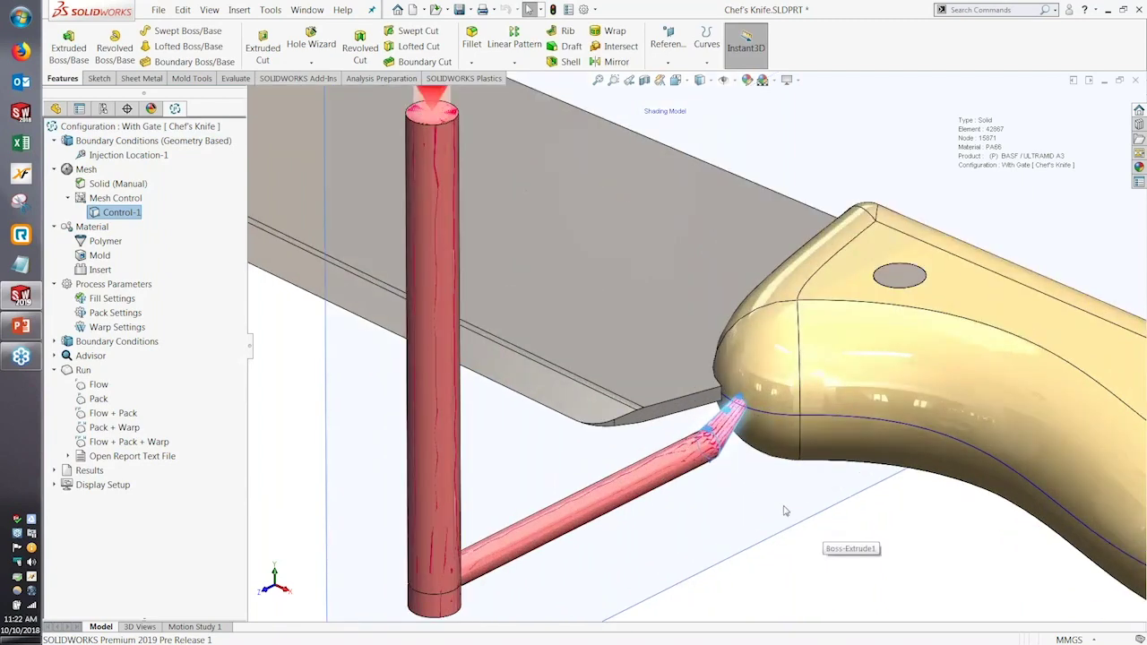
{"action": "right_click", "coordinate": [125, 213]}
{"action": "left_click", "coordinate": [151, 222]}
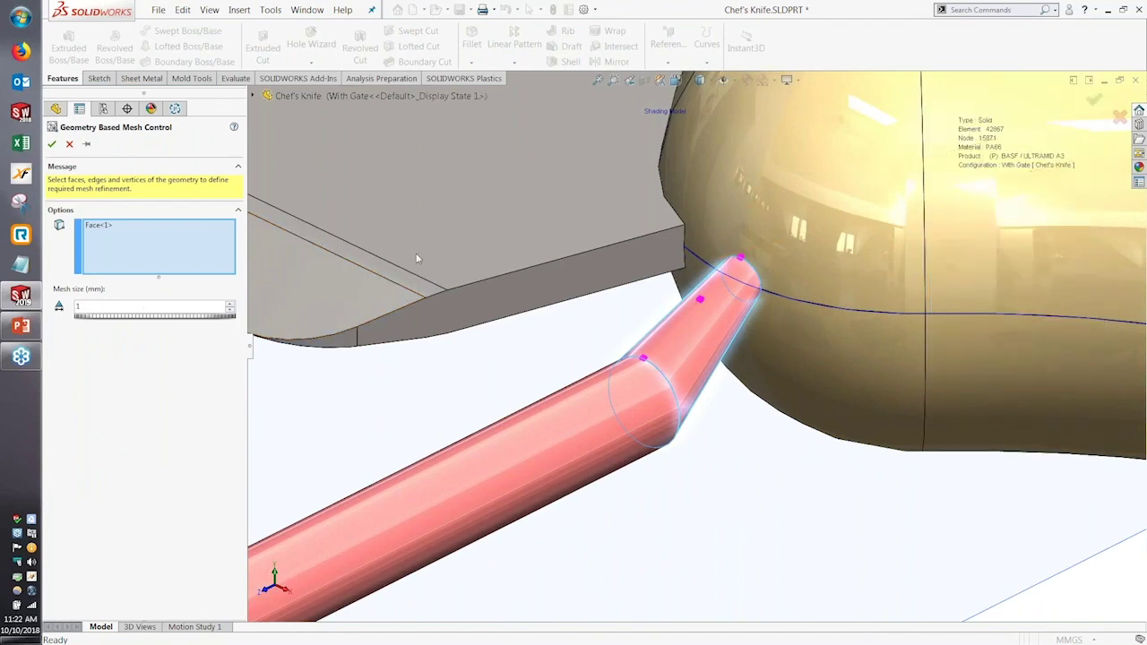
{"action": "left_click", "coordinate": [70, 144]}
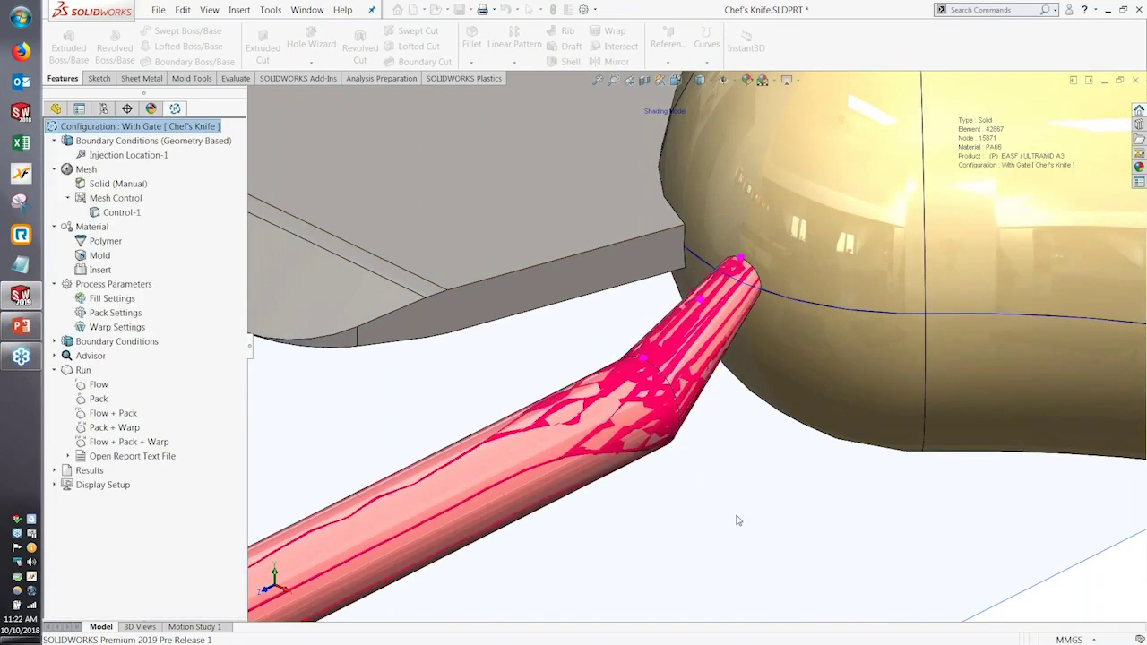
- View the available geometry-based boundary condition types and fit the whole knife in view
{"action": "scroll", "coordinate": [683, 338], "scroll_direction": "up", "scroll_amount": 10}
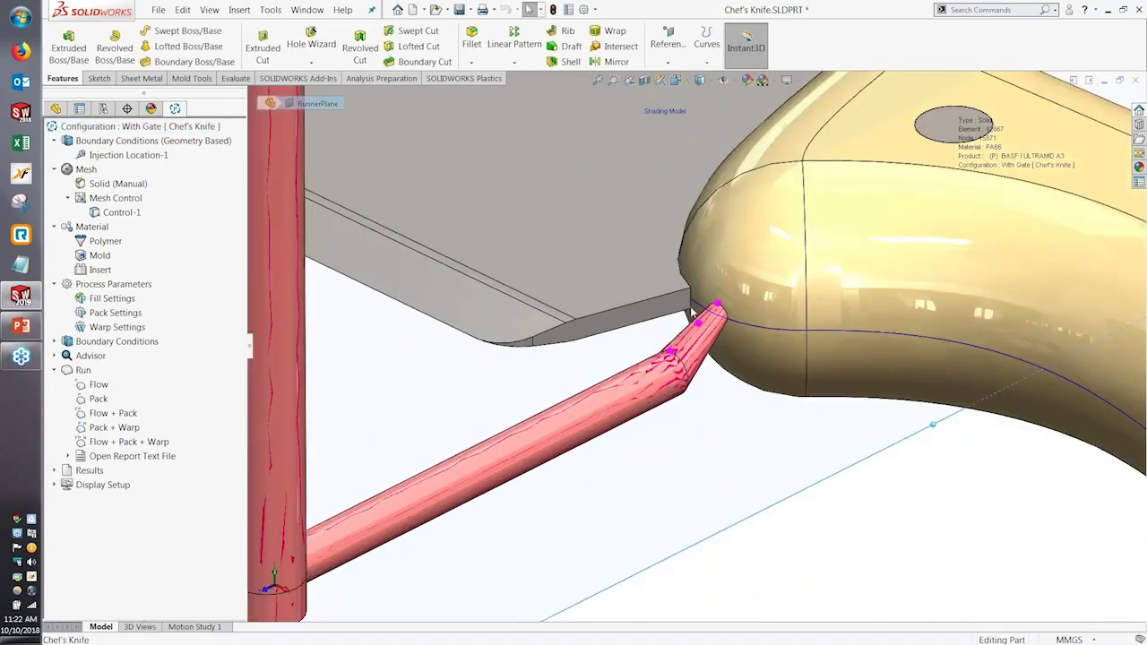
{"action": "right_click", "coordinate": [206, 146]}
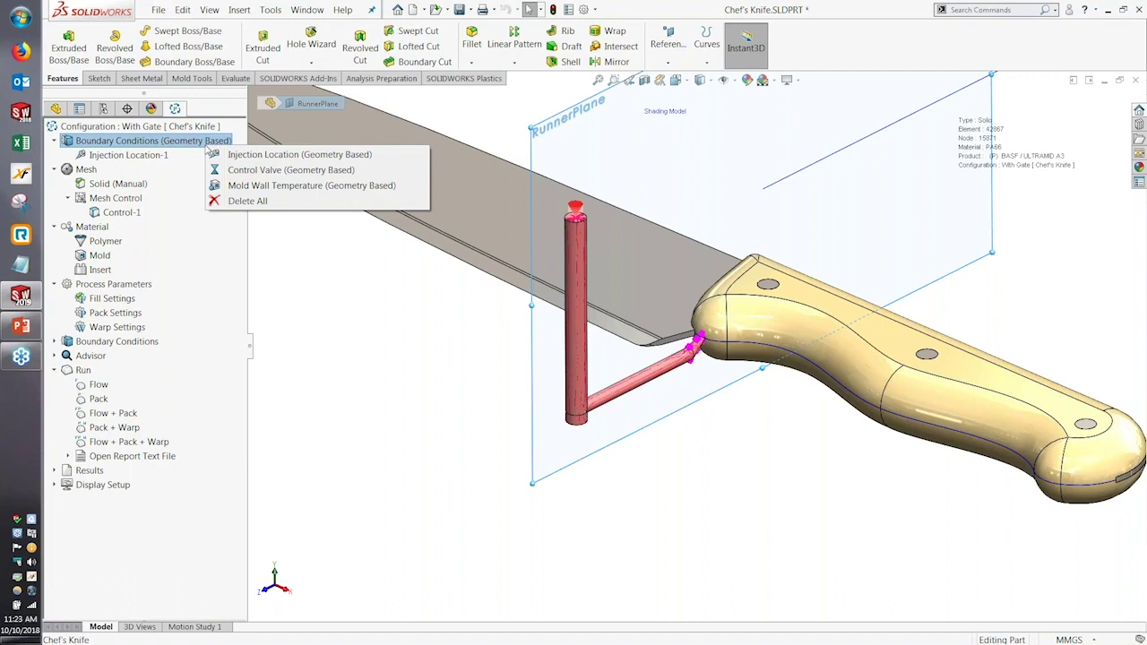
{"action": "left_click", "coordinate": [294, 285]}
{"action": "key", "text": "f"}
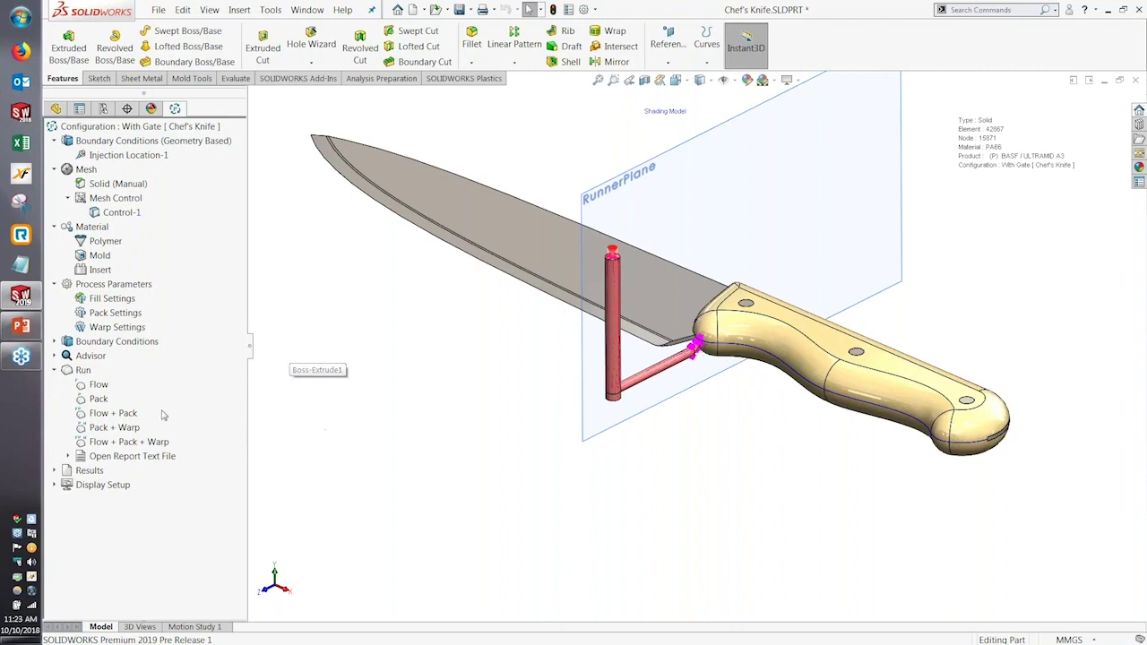
- Display the Fill Time plot from the With Gate study's flow results and close the results
{"action": "left_click", "coordinate": [66, 472]}
{"action": "left_click", "coordinate": [126, 485]}
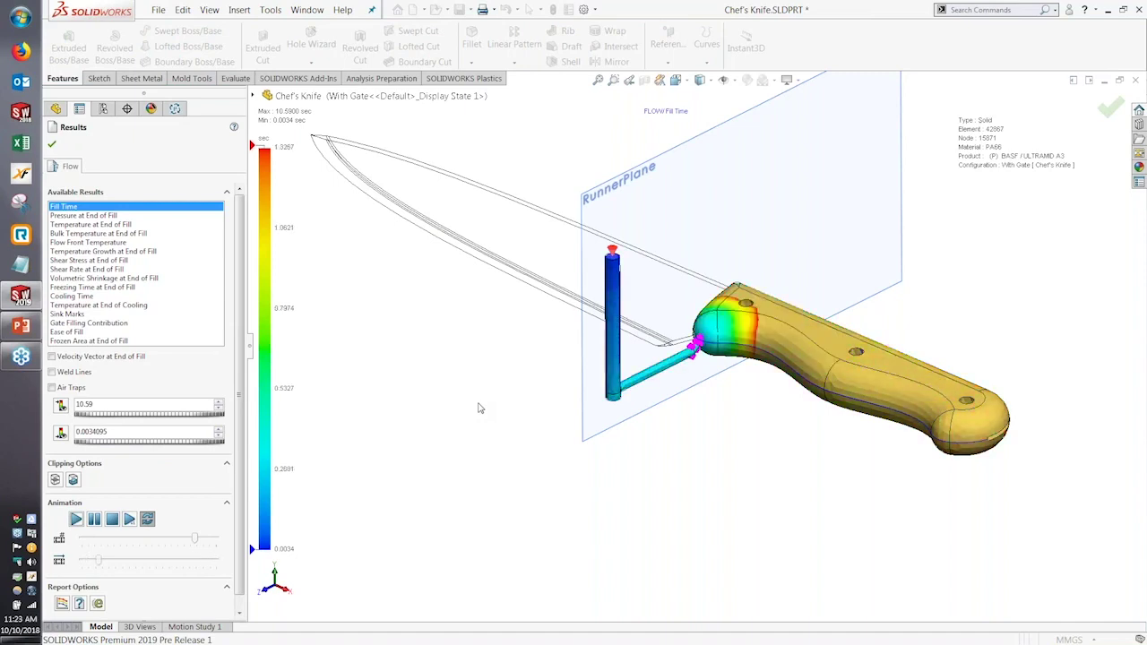
{"action": "left_click", "coordinate": [52, 143]}
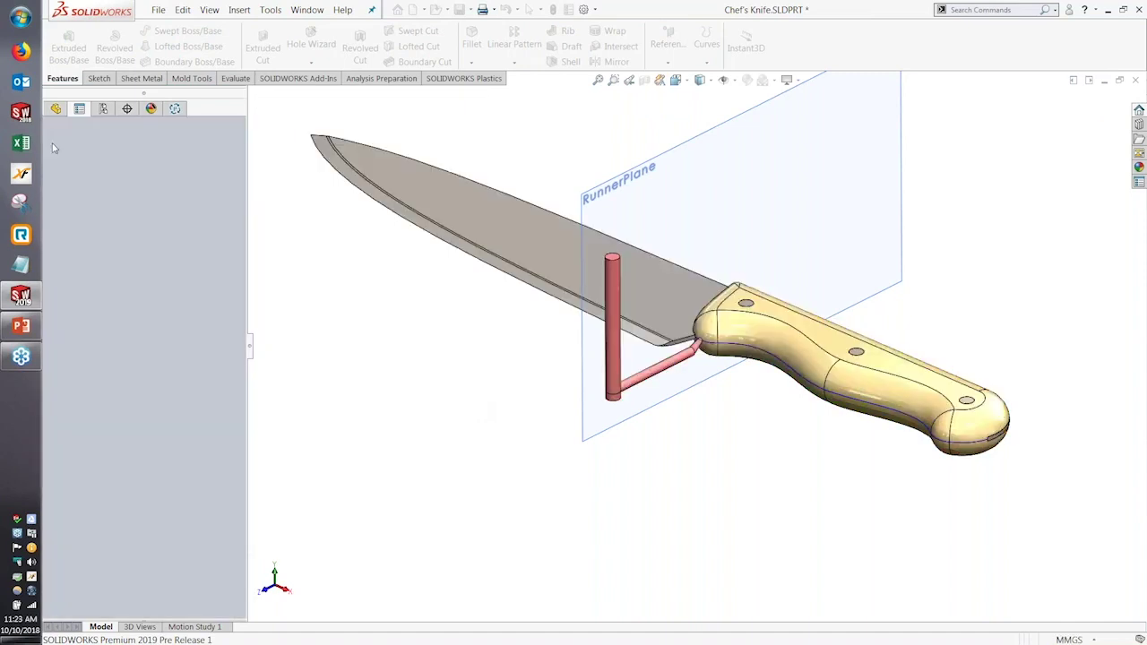
- Duplicate the With Gate plastics study, including its results, into a new configuration named Gate C
{"action": "left_click", "coordinate": [464, 78]}
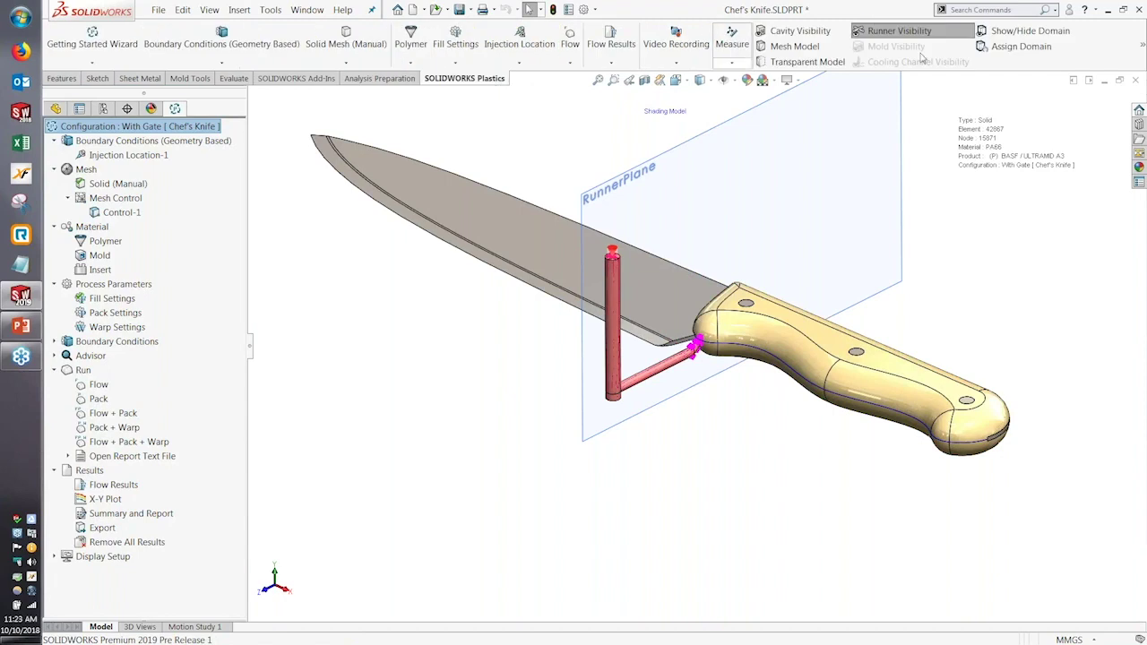
{"action": "mouse_move", "coordinate": [1143, 47]}
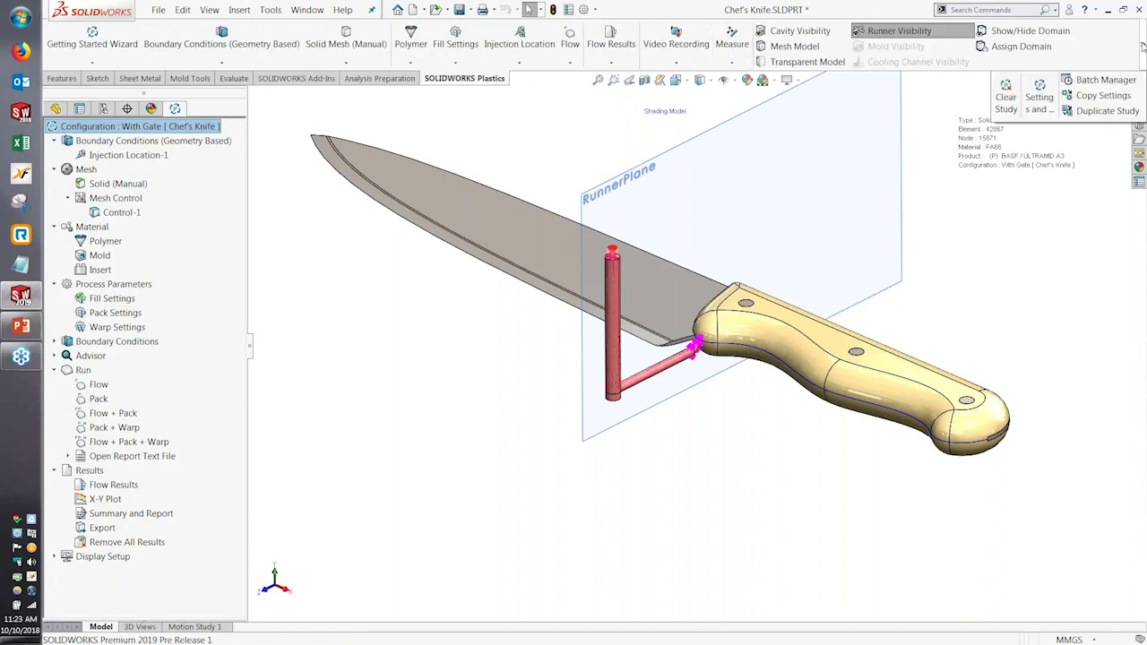
{"action": "left_click", "coordinate": [1107, 110]}
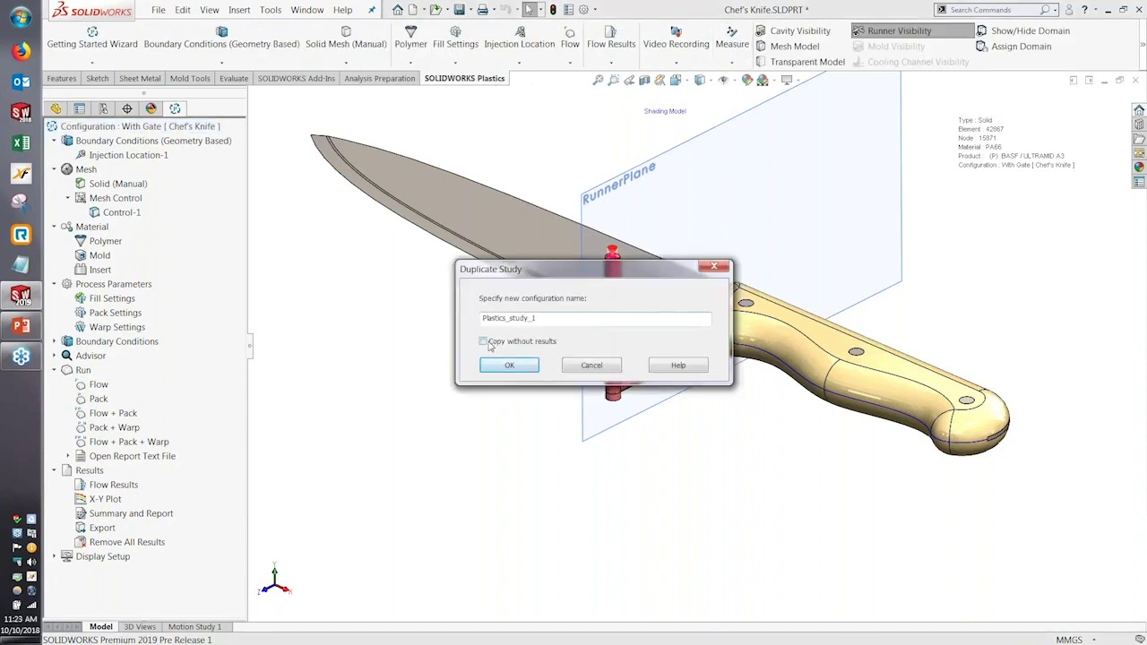
{"action": "double_click", "coordinate": [609, 318]}
{"action": "type", "text": "Gate C"}
{"action": "left_click", "coordinate": [521, 369]}
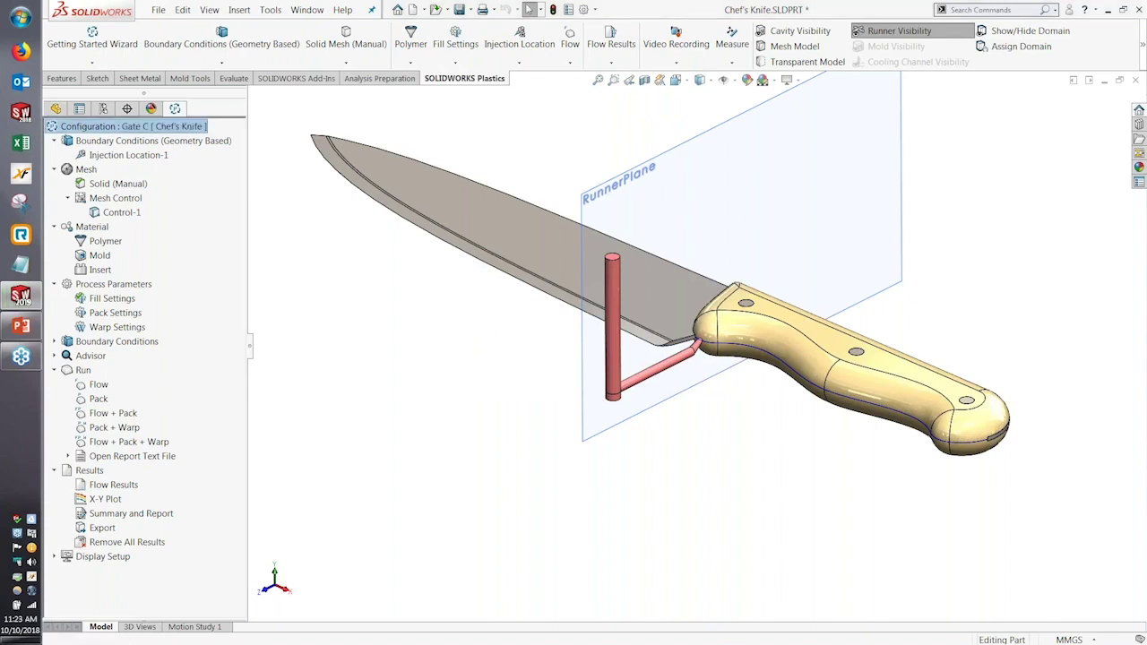
- Check the new configuration in the configuration list and the injection location in its copied plastics study
{"action": "left_click", "coordinate": [103, 108]}
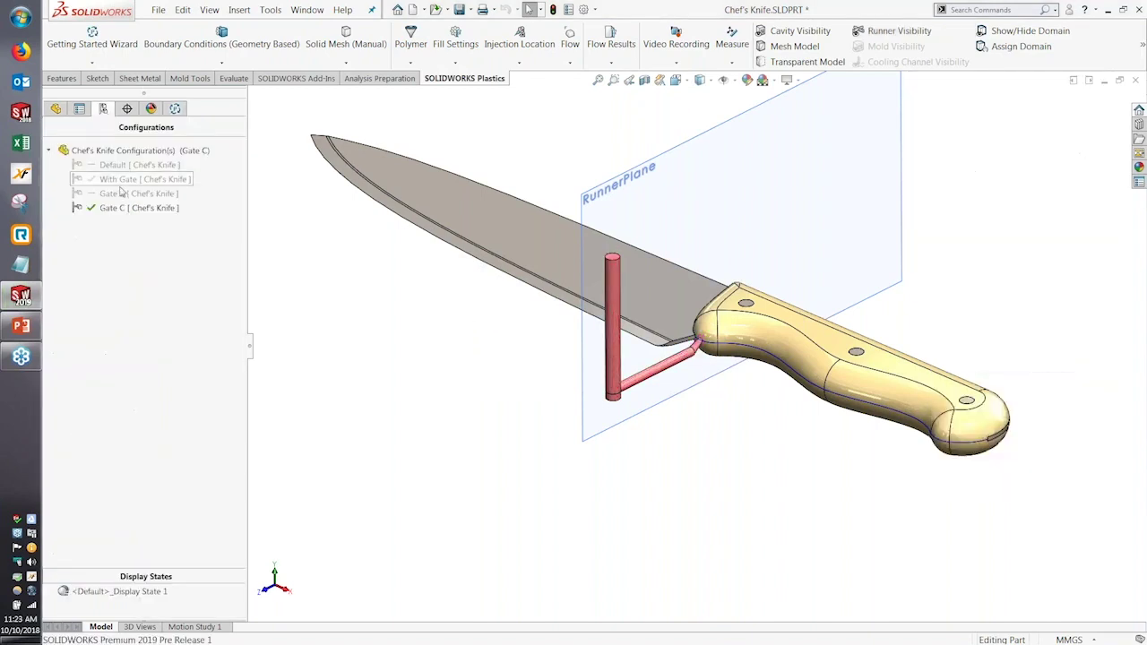
{"action": "left_click", "coordinate": [175, 108]}
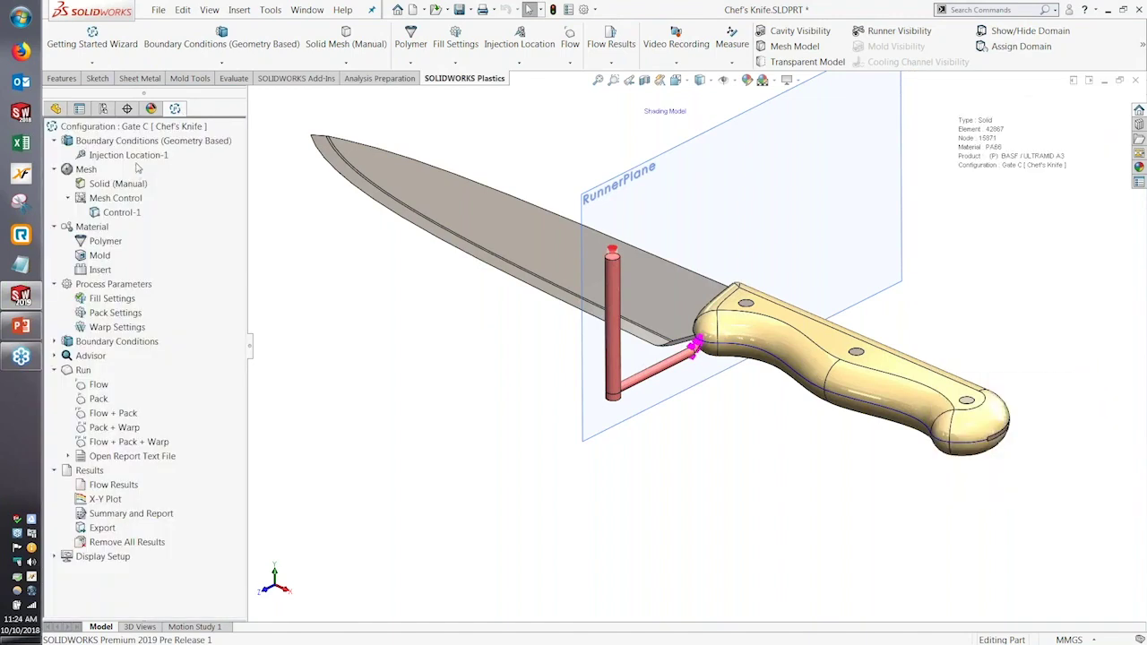
{"action": "left_click", "coordinate": [134, 156]}
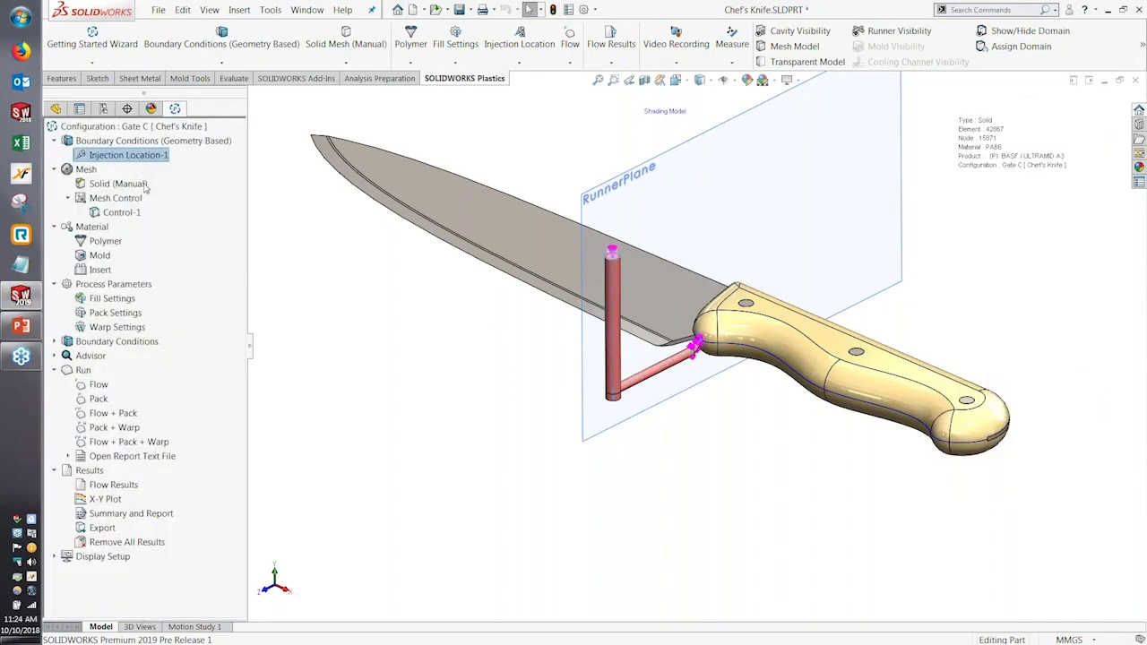
- Set the RunnerPlane offset distance to 575 mm to move the runner and gate along the knife handle
{"action": "left_click", "coordinate": [55, 109]}
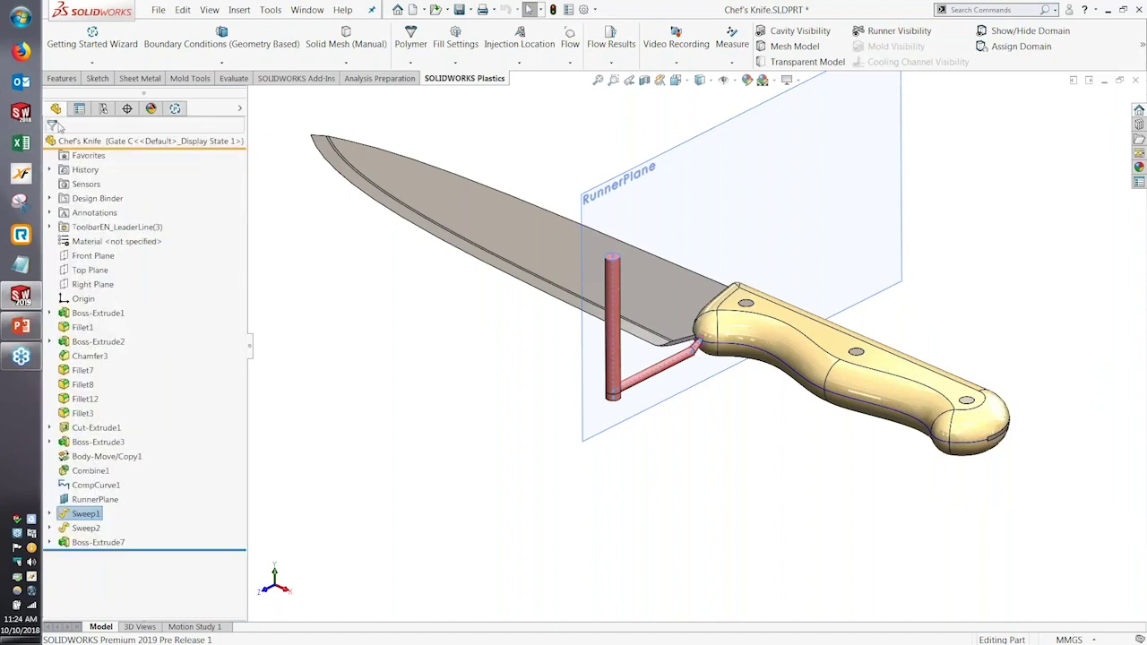
{"action": "left_click", "coordinate": [95, 499]}
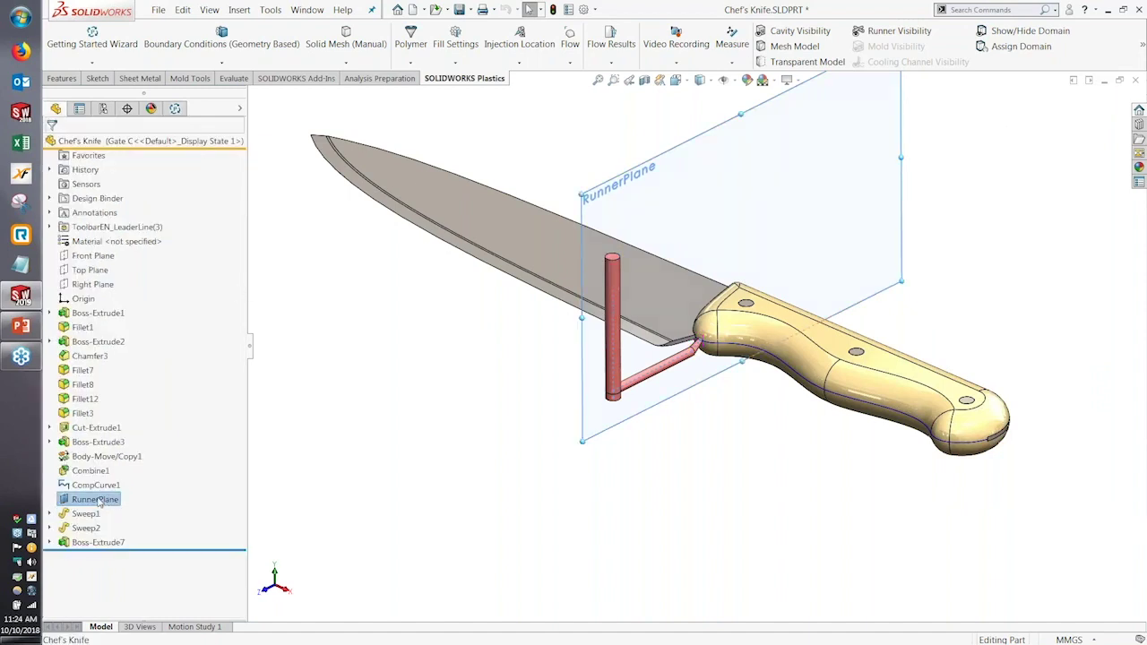
{"action": "scroll", "coordinate": [695, 347], "scroll_direction": "up", "scroll_amount": 5}
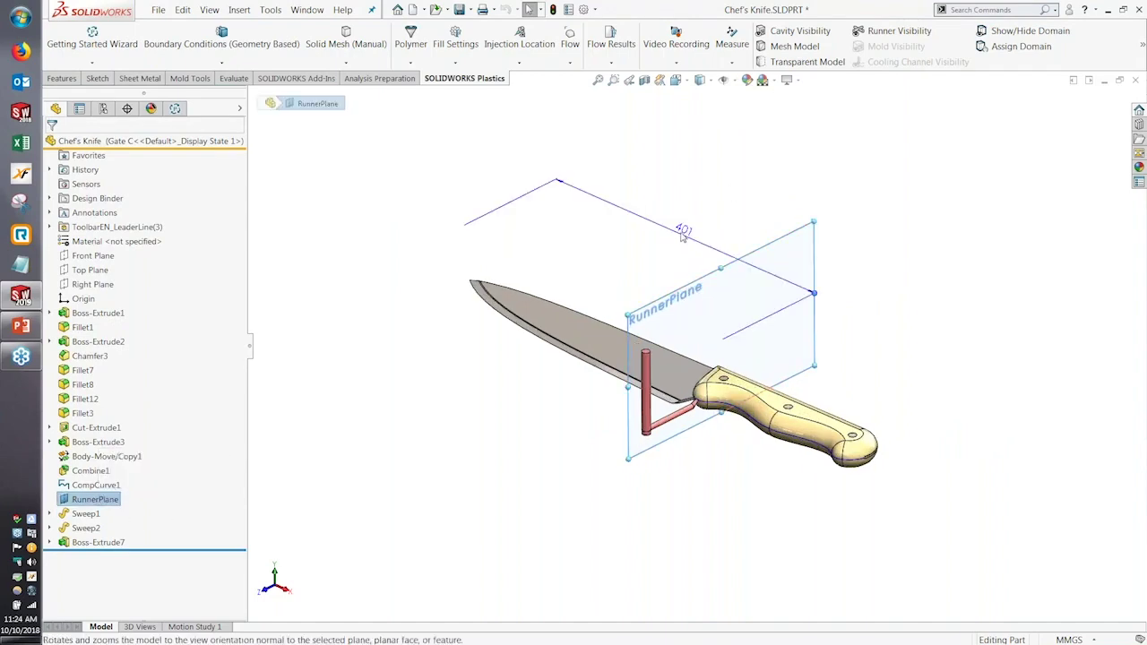
{"action": "double_click", "coordinate": [683, 231]}
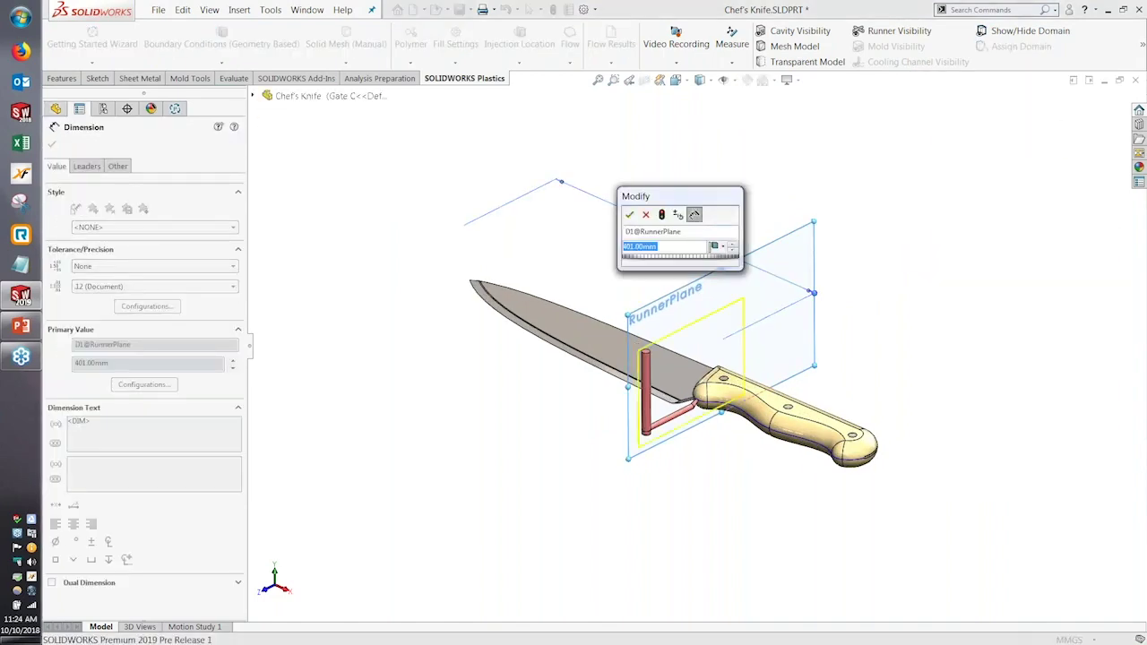
{"action": "type", "text": "575"}
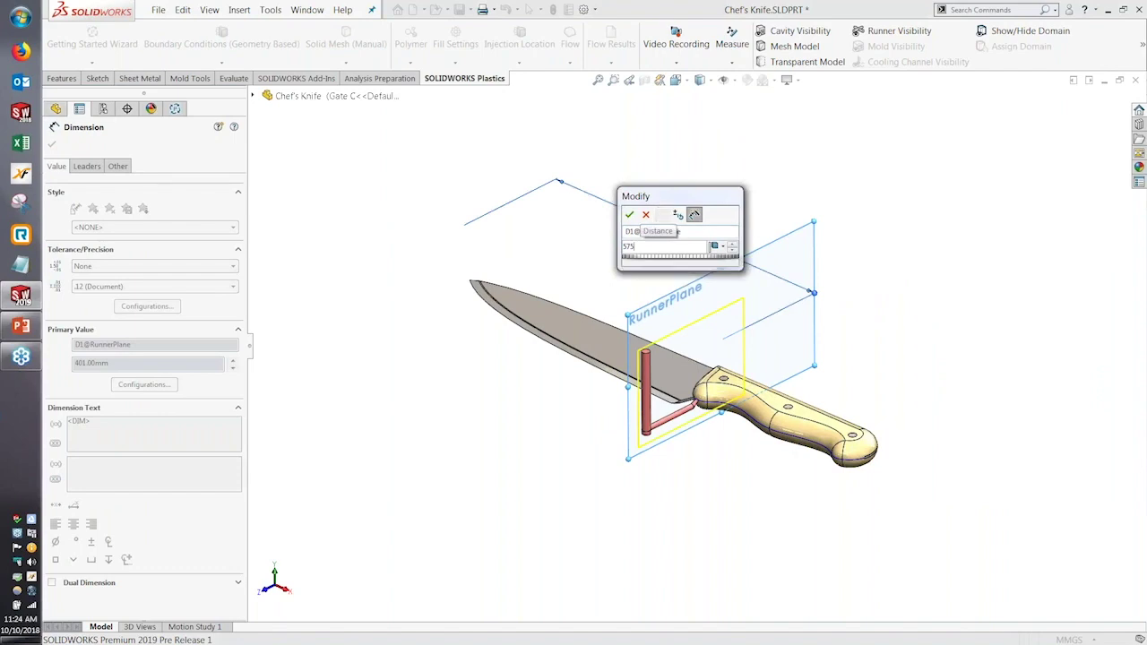
{"action": "left_click", "coordinate": [694, 214]}
{"action": "key", "text": "Return"}
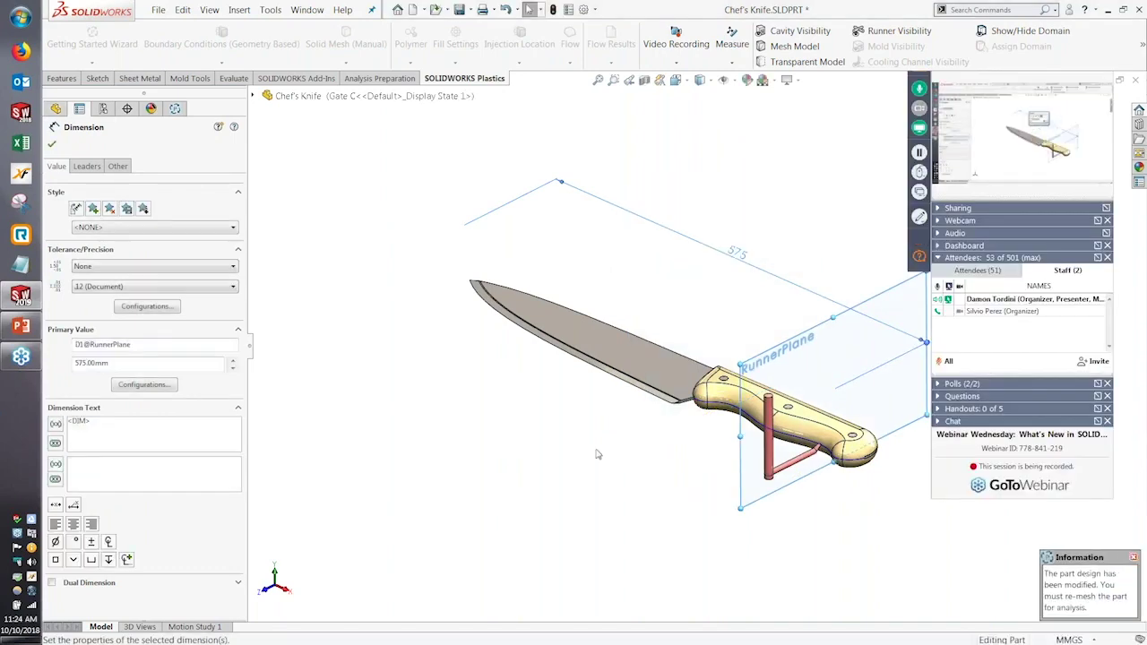
{"action": "left_click", "coordinate": [598, 454]}
{"action": "scroll", "coordinate": [597, 455], "scroll_direction": "down", "scroll_amount": 3}
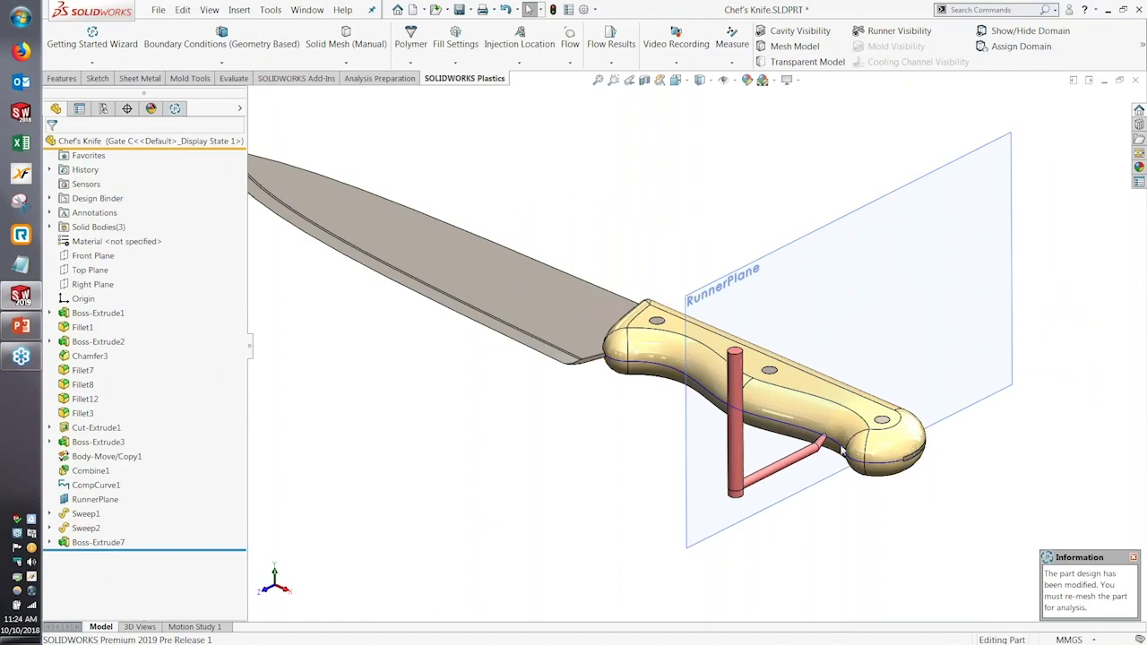
- Check the injection location on the moved runner in the Gate C plastics study and view its manual solid mesh settings
{"action": "left_click", "coordinate": [175, 108]}
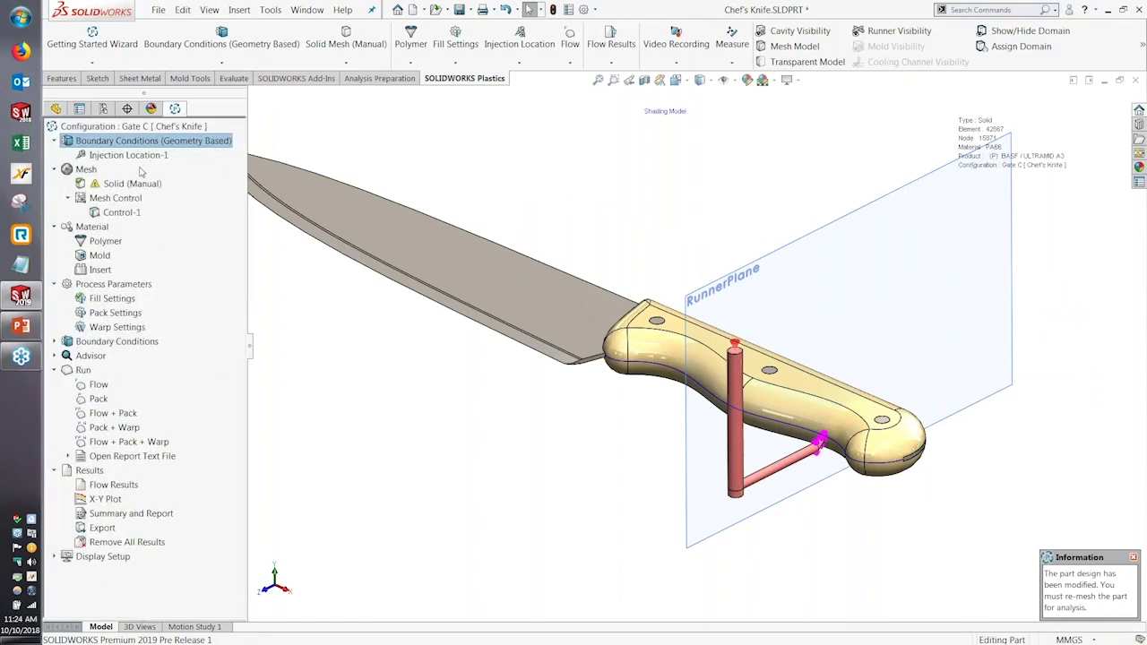
{"action": "left_click", "coordinate": [135, 158]}
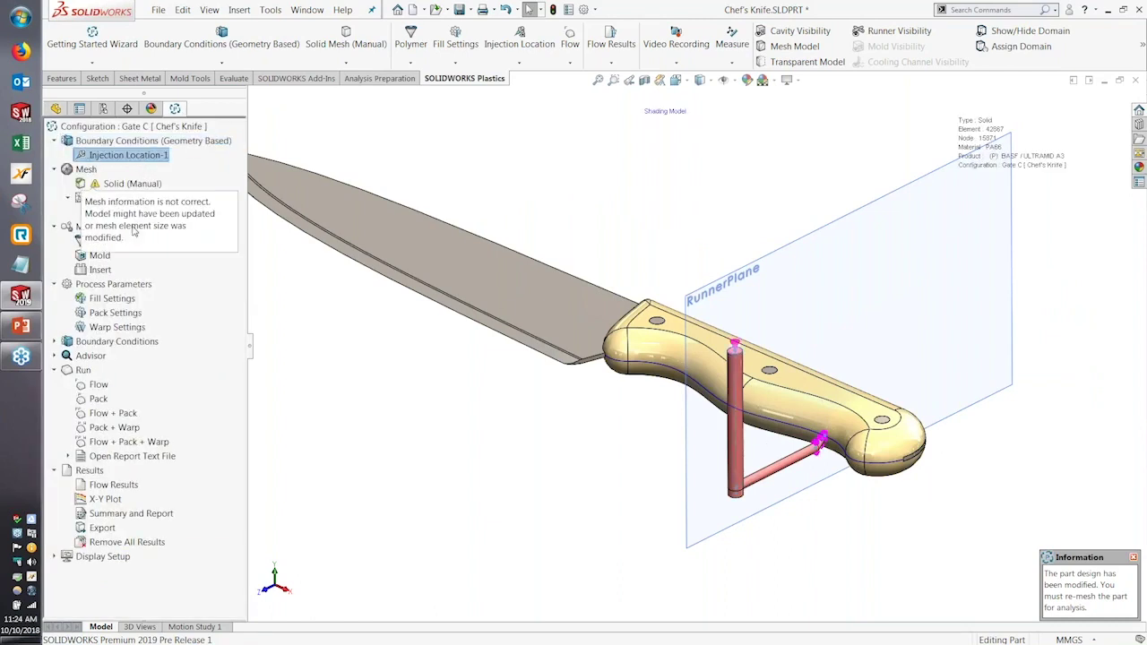
{"action": "right_click", "coordinate": [149, 184]}
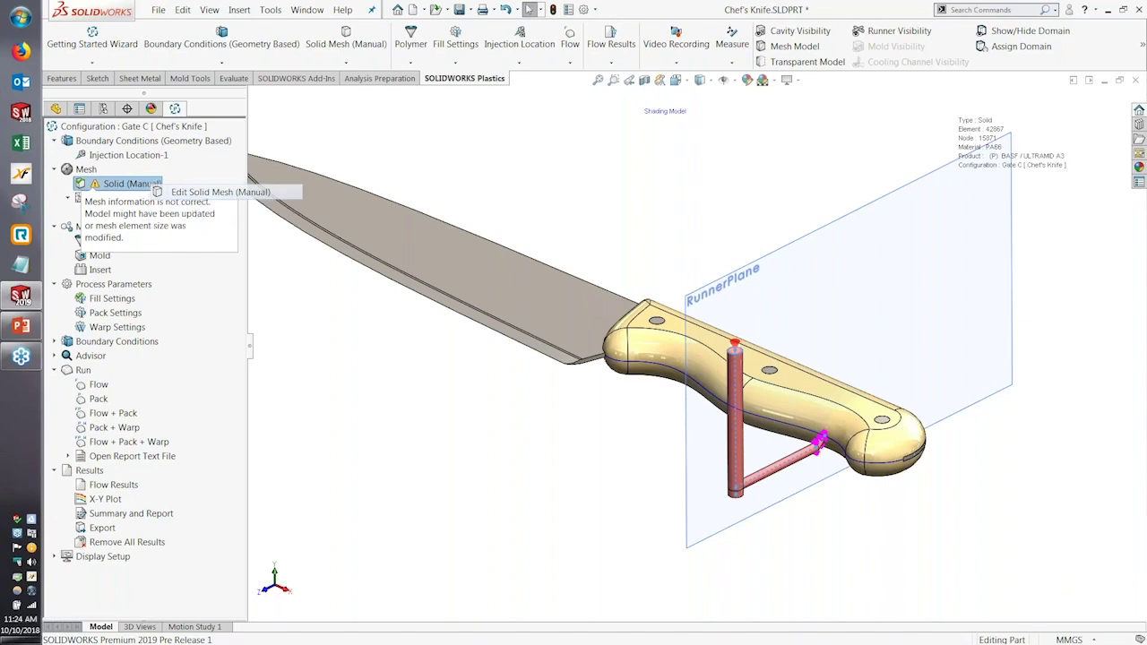
{"action": "left_click", "coordinate": [237, 193]}
{"action": "left_click", "coordinate": [238, 144]}
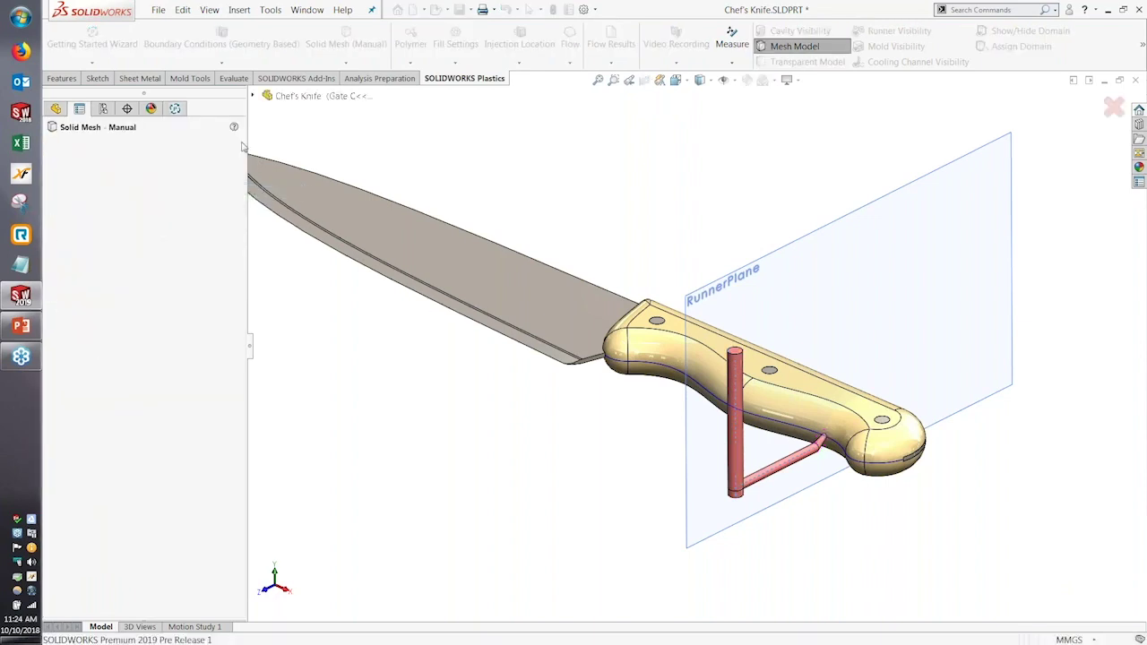
{"action": "left_click_drag", "start_coordinate": [585, 270], "coordinate": [459, 332]}
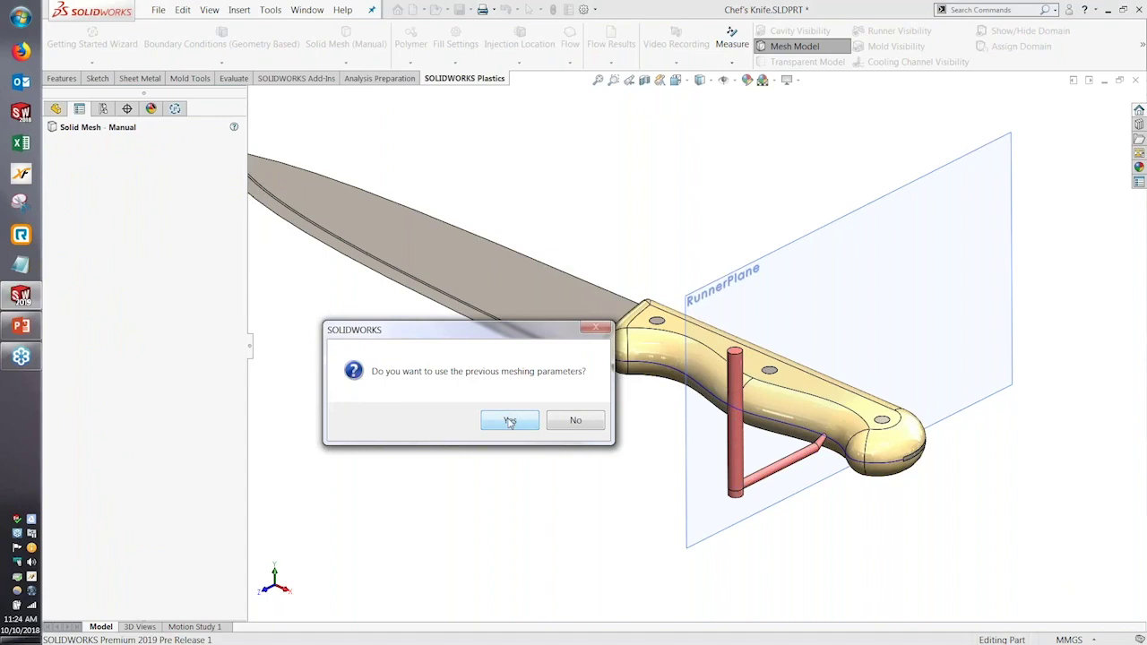
{"action": "left_click", "coordinate": [590, 427]}
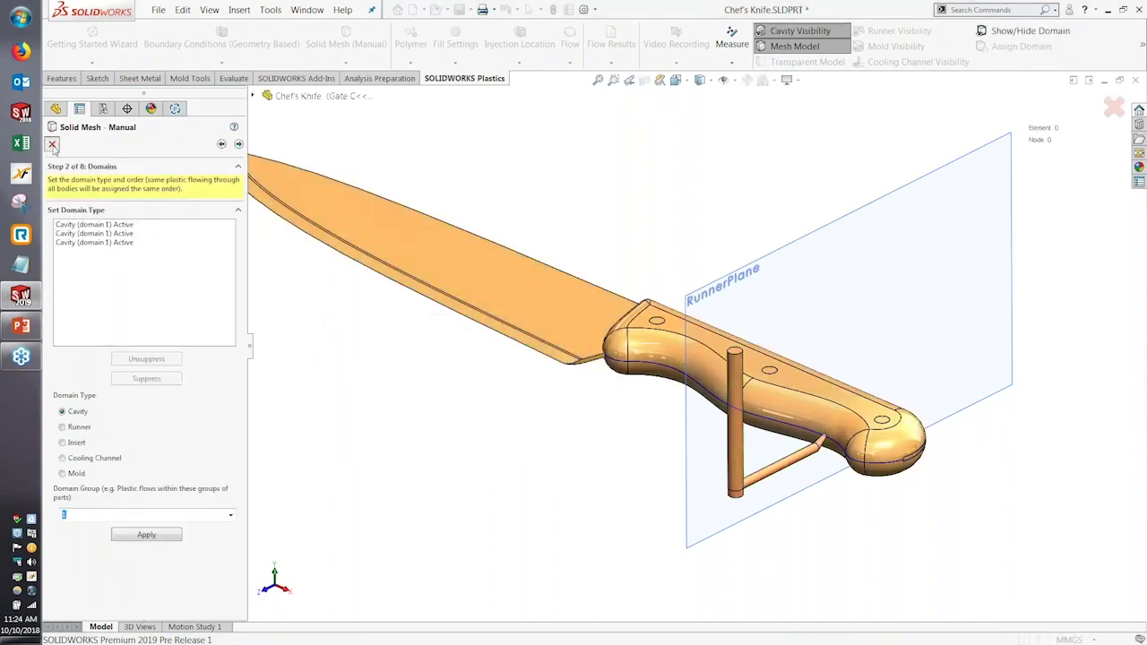
- Switch to the PowerPoint presentation and start the slide show from the SOLIDWORKS Plastics 2019 slide
{"action": "left_click", "coordinate": [20, 326]}
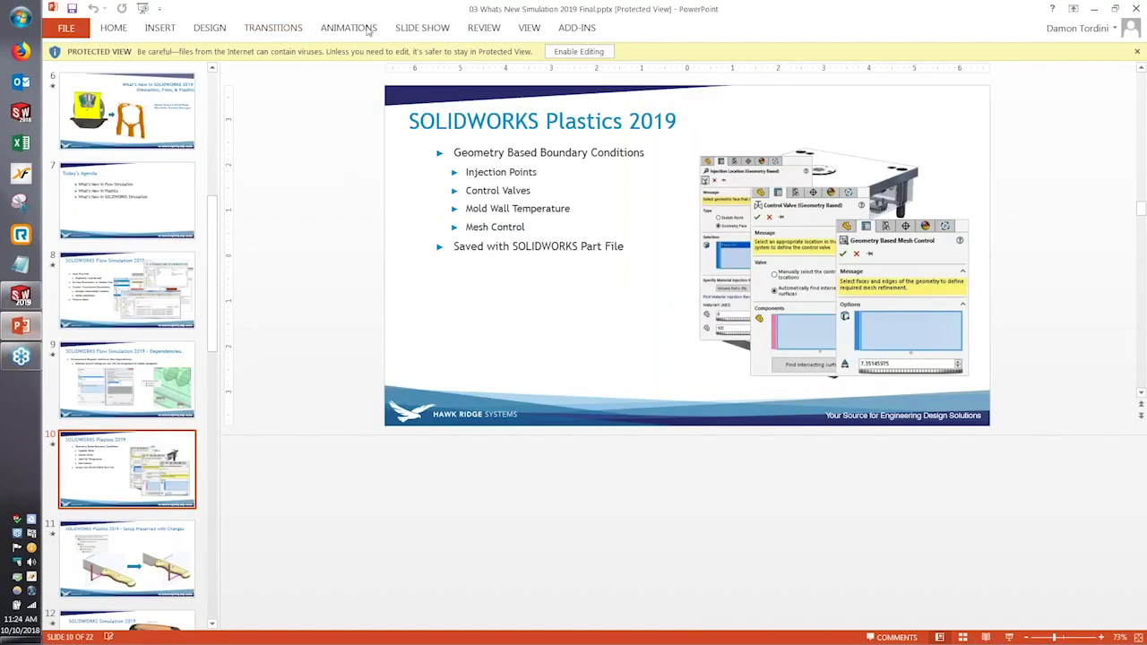
{"action": "left_click", "coordinate": [422, 28]}
{"action": "left_click", "coordinate": [124, 65]}
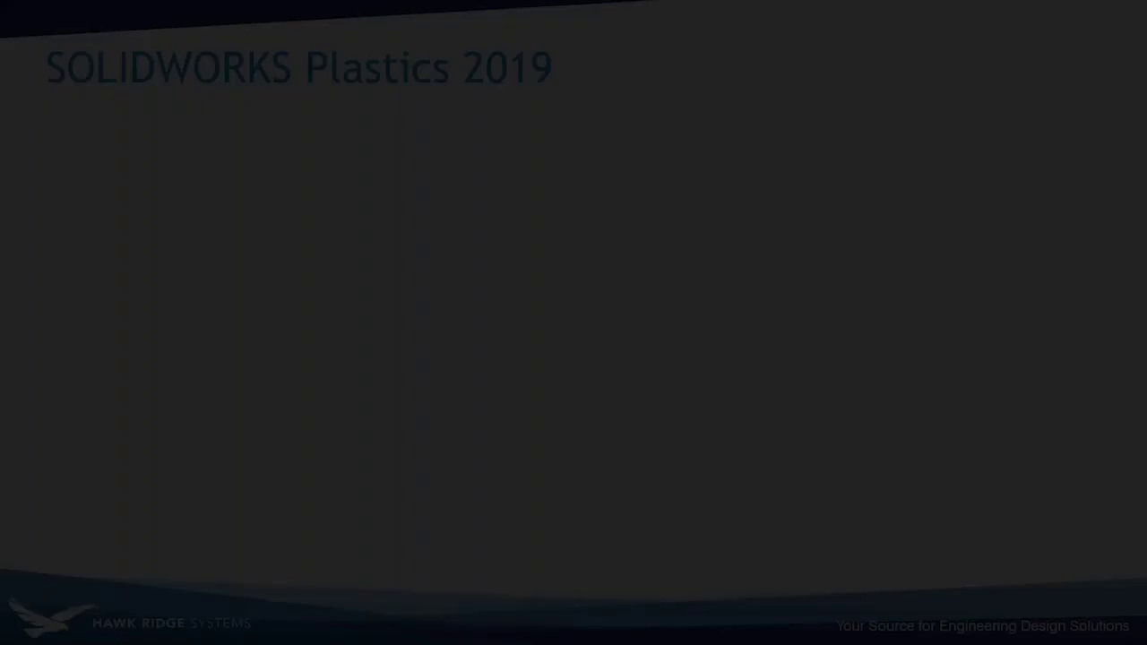
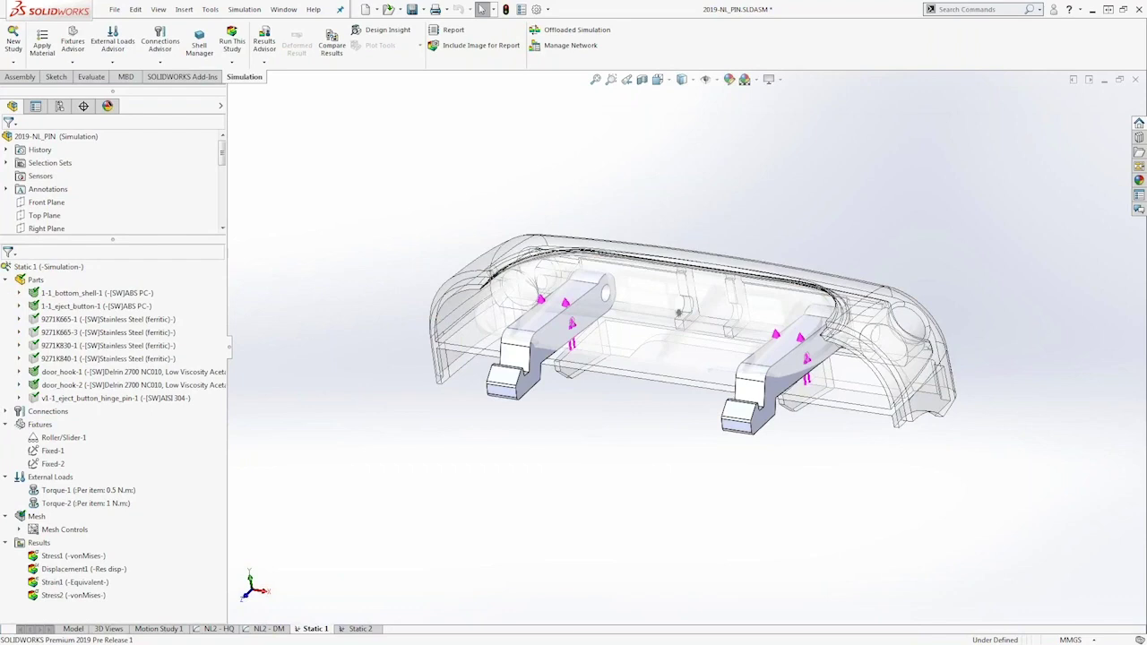
- Turn off the transparency of the 1-1_eject_button component in the 2019-NL_PIN assembly
{"action": "middle_click_drag", "start_coordinate": [573, 468], "coordinate": [484, 285]}
{"action": "left_click", "coordinate": [90, 293]}
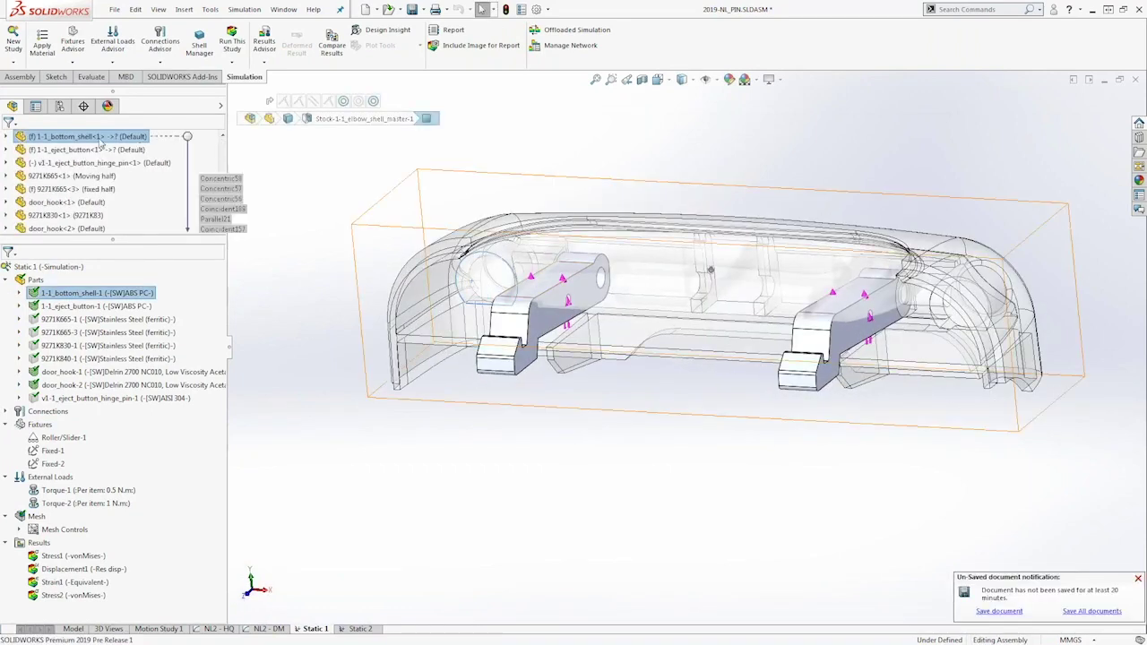
{"action": "left_click", "coordinate": [56, 150]}
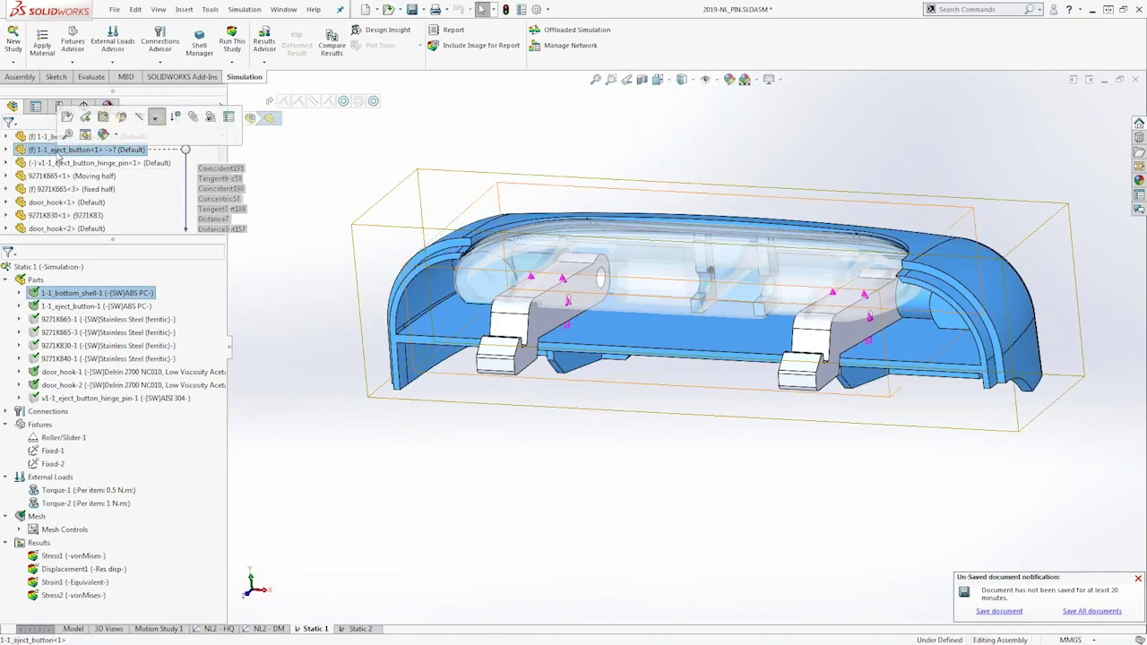
{"action": "right_click", "coordinate": [56, 152]}
{"action": "left_click", "coordinate": [183, 121]}
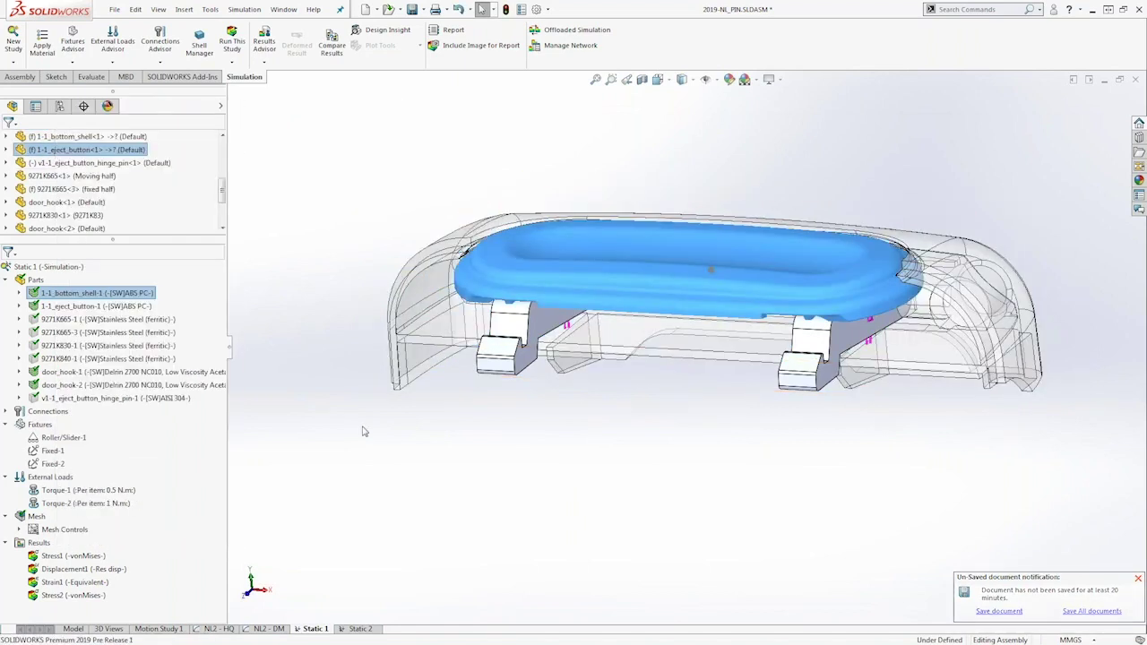
- Examine how the hinge holes of the eject button, door hooks and bottom shell line up
{"action": "middle_click_drag", "start_coordinate": [610, 448], "coordinate": [764, 256]}
{"action": "scroll", "coordinate": [650, 454], "scroll_direction": "down", "scroll_amount": 5}
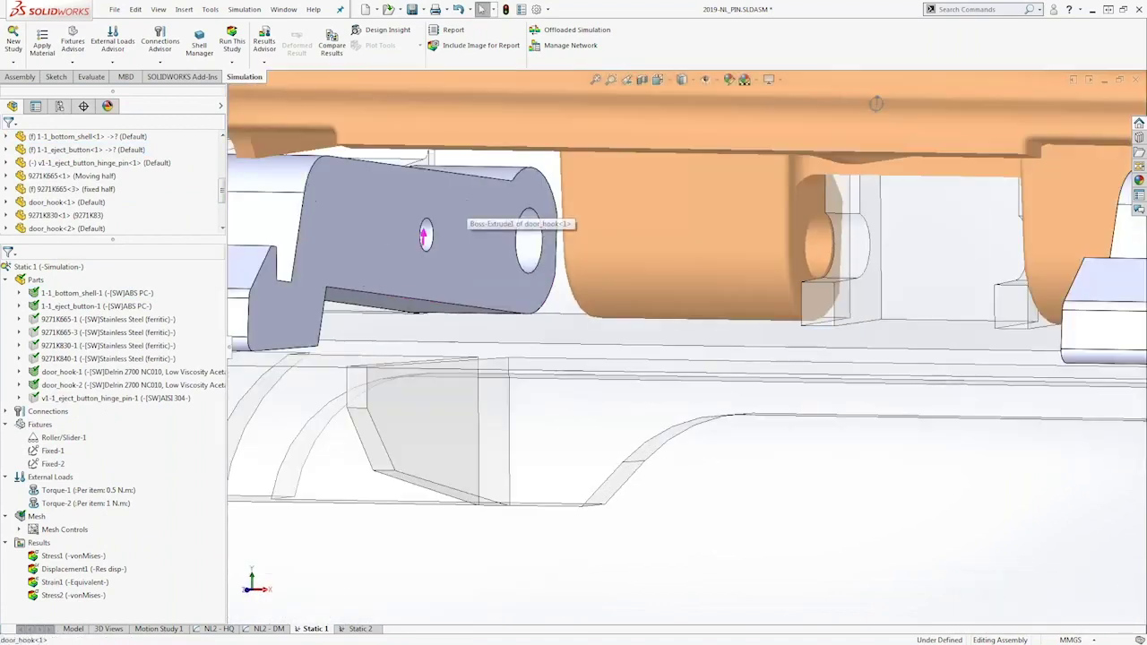
{"action": "scroll", "coordinate": [829, 264], "scroll_direction": "up", "scroll_amount": 6}
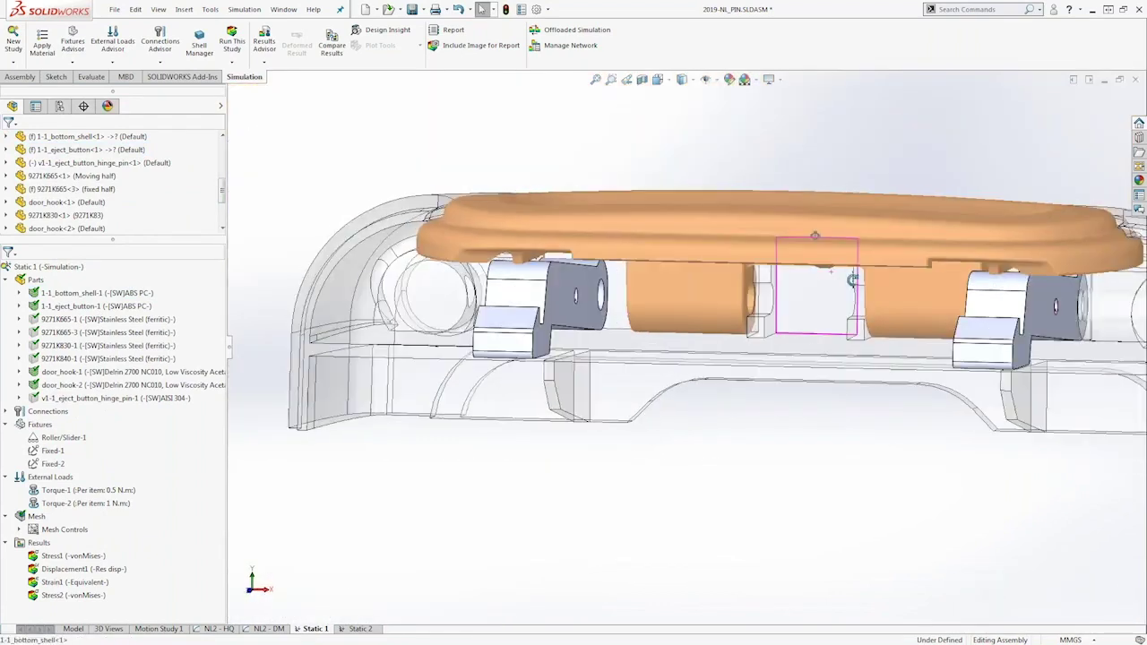
{"action": "middle_click_drag", "start_coordinate": [854, 280], "coordinate": [779, 269]}
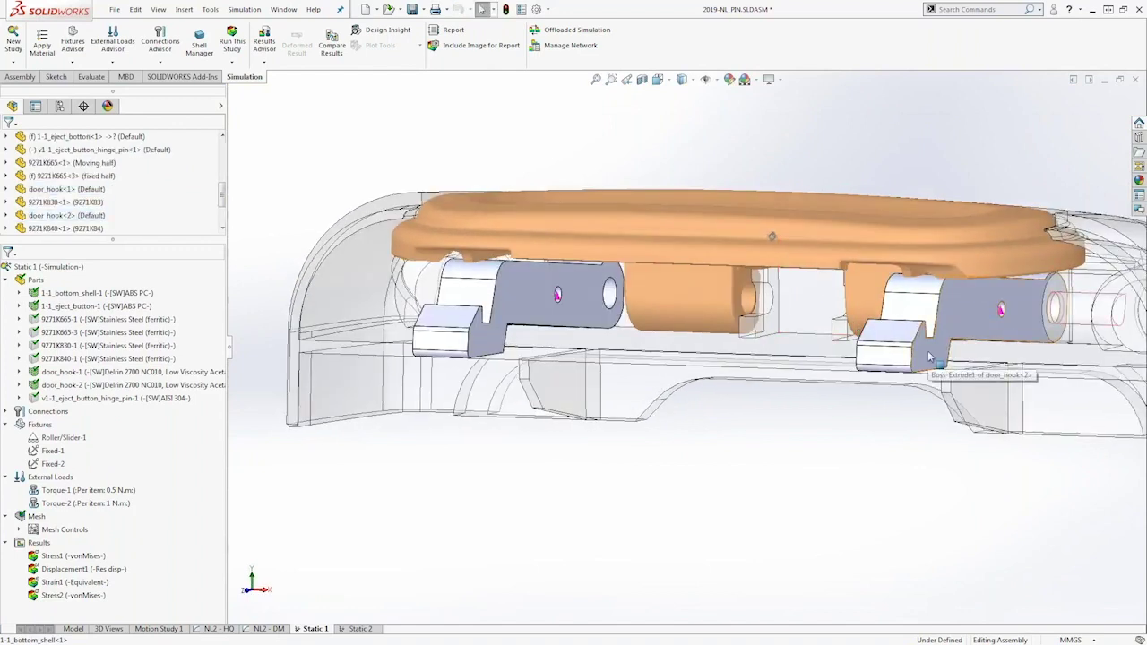
{"action": "scroll", "coordinate": [708, 351], "scroll_direction": "up", "scroll_amount": 3}
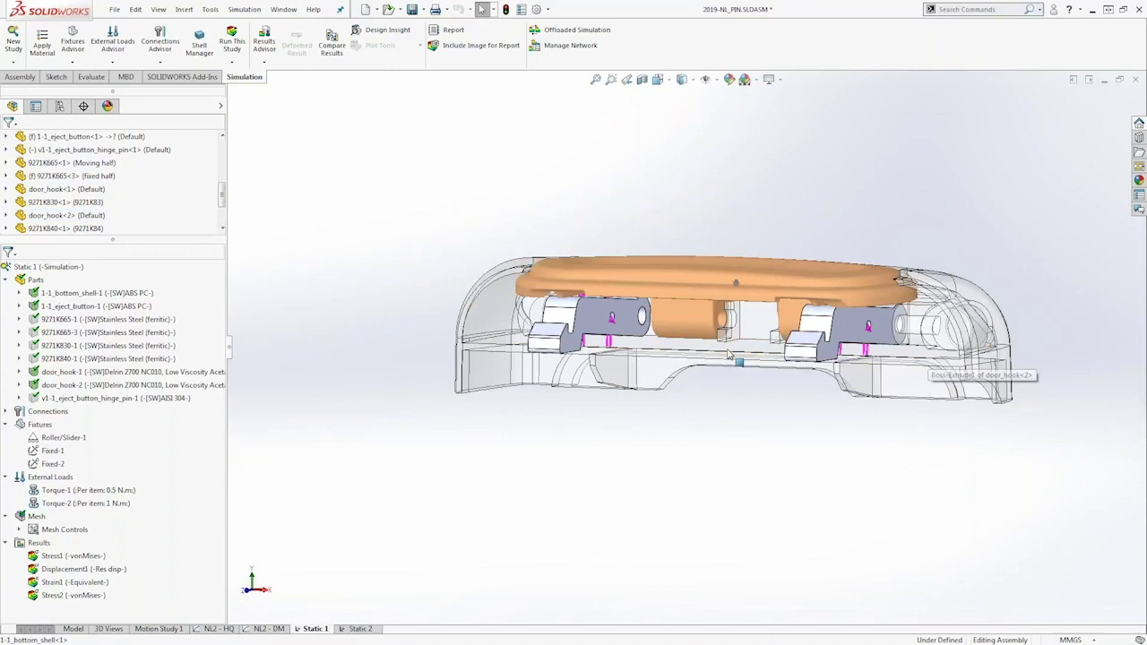
{"action": "middle_click_drag", "start_coordinate": [565, 453], "coordinate": [555, 457]}
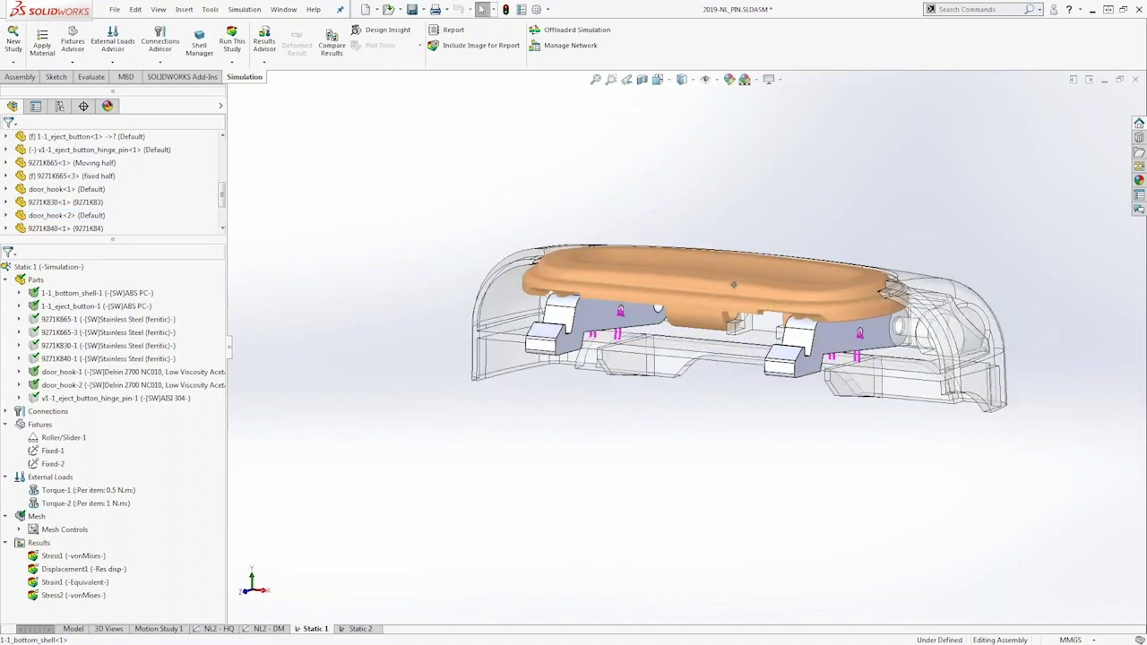
- Review the cylindrical faces and settings defined for Pin Connector-1 in the Static 1 study, leaving its definition without edits
{"action": "left_click", "coordinate": [6, 411]}
{"action": "left_click", "coordinate": [20, 424]}
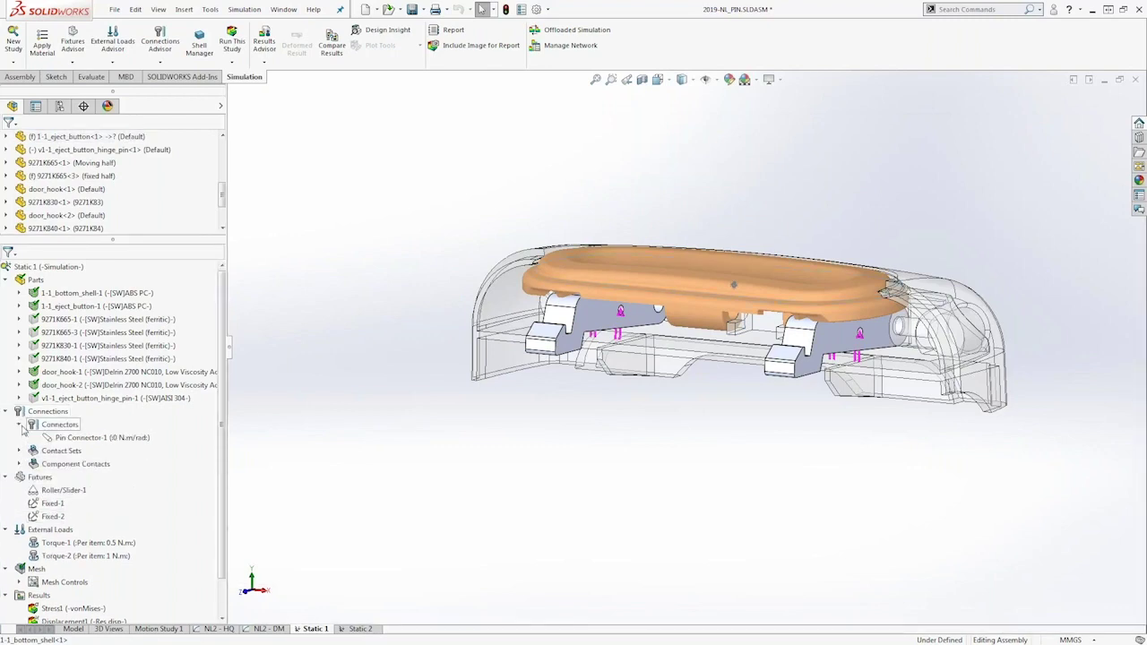
{"action": "left_click", "coordinate": [81, 438]}
{"action": "right_click", "coordinate": [74, 439]}
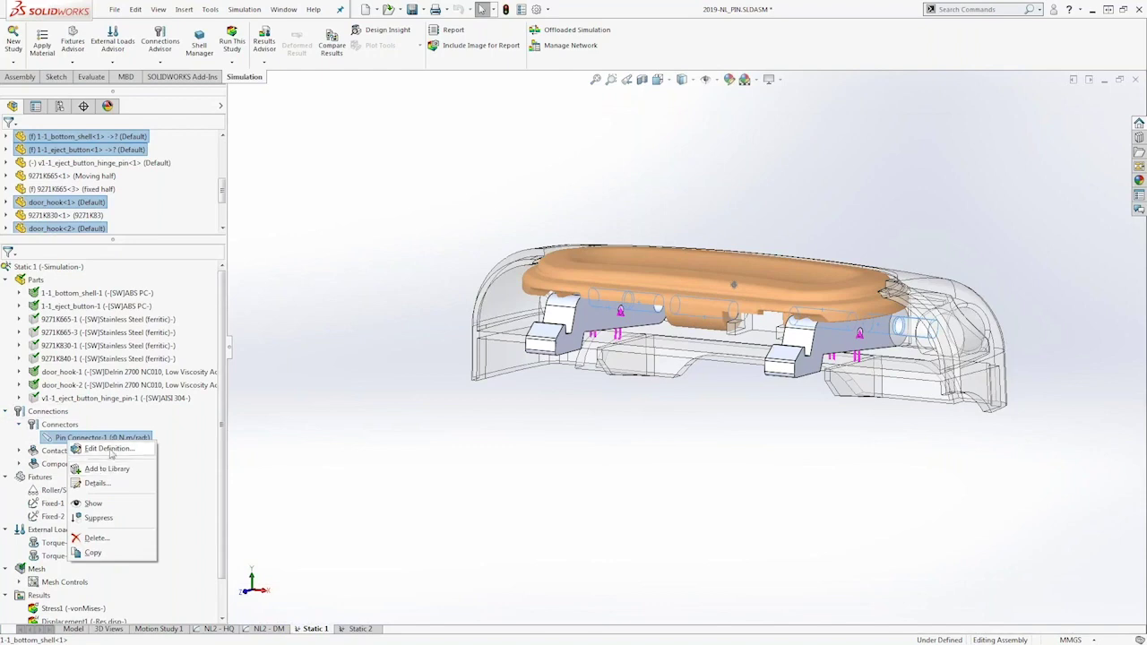
{"action": "left_click", "coordinate": [109, 449]}
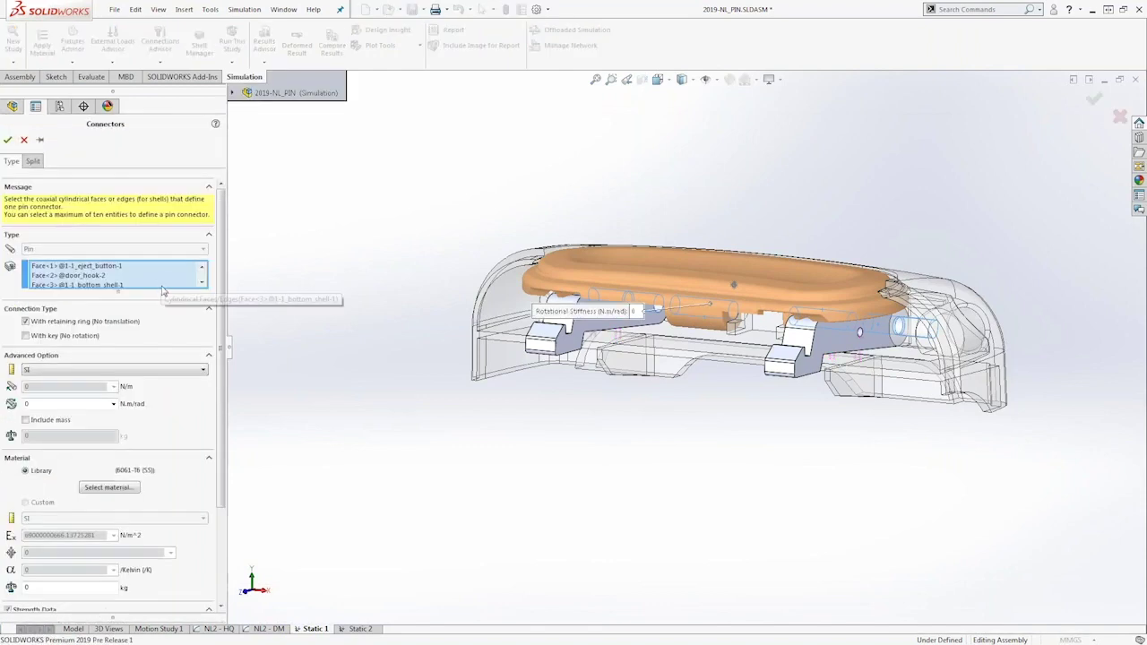
{"action": "mouse_move", "coordinate": [162, 290]}
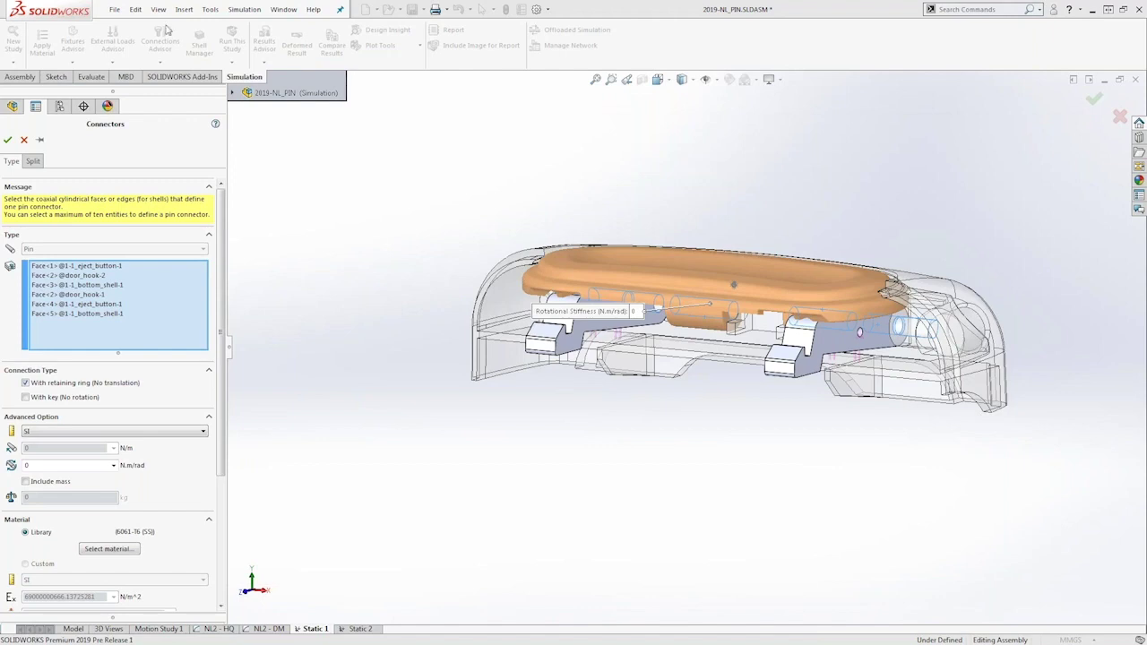
{"action": "left_click_drag", "start_coordinate": [592, 318], "coordinate": [589, 150]}
{"action": "scroll", "coordinate": [589, 151], "scroll_direction": "down", "scroll_amount": 3}
{"action": "scroll", "coordinate": [588, 150], "scroll_direction": "up", "scroll_amount": 1}
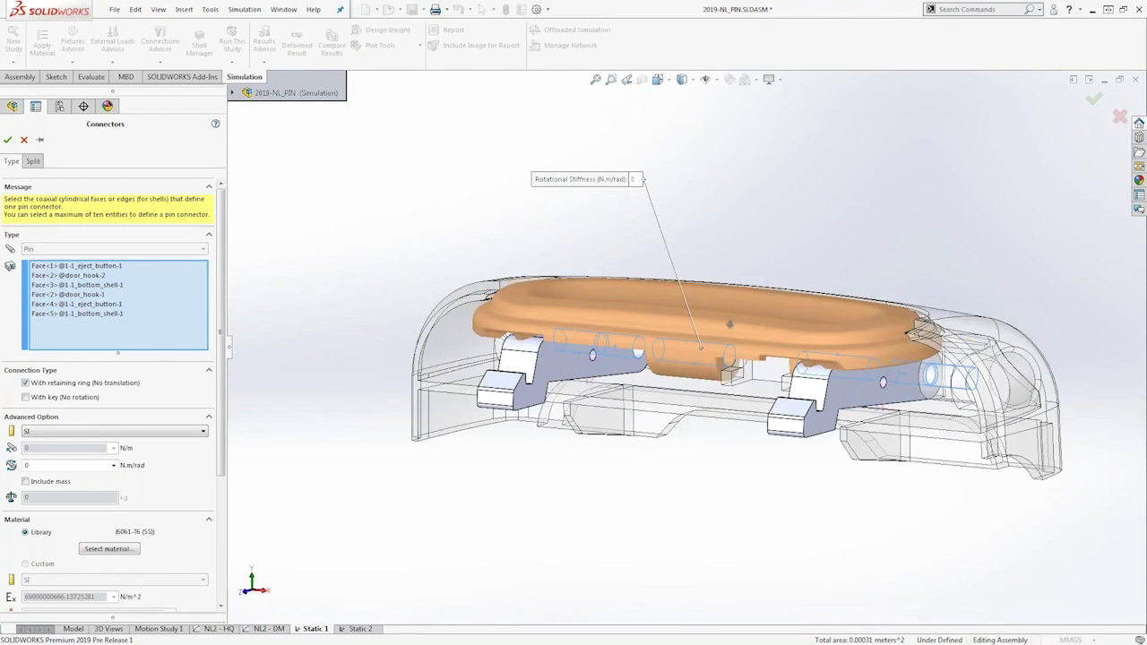
{"action": "left_click", "coordinate": [24, 140]}
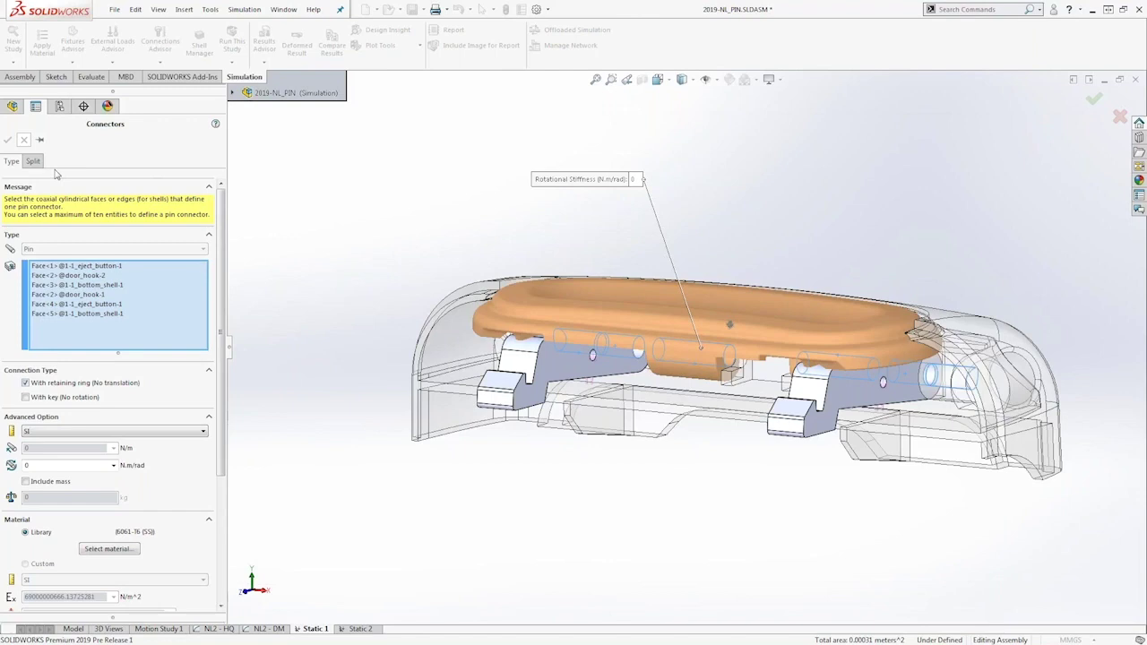
- View the Copy Study options for converting the Static 1 study to a nonlinear target study
{"action": "right_click", "coordinate": [314, 631]}
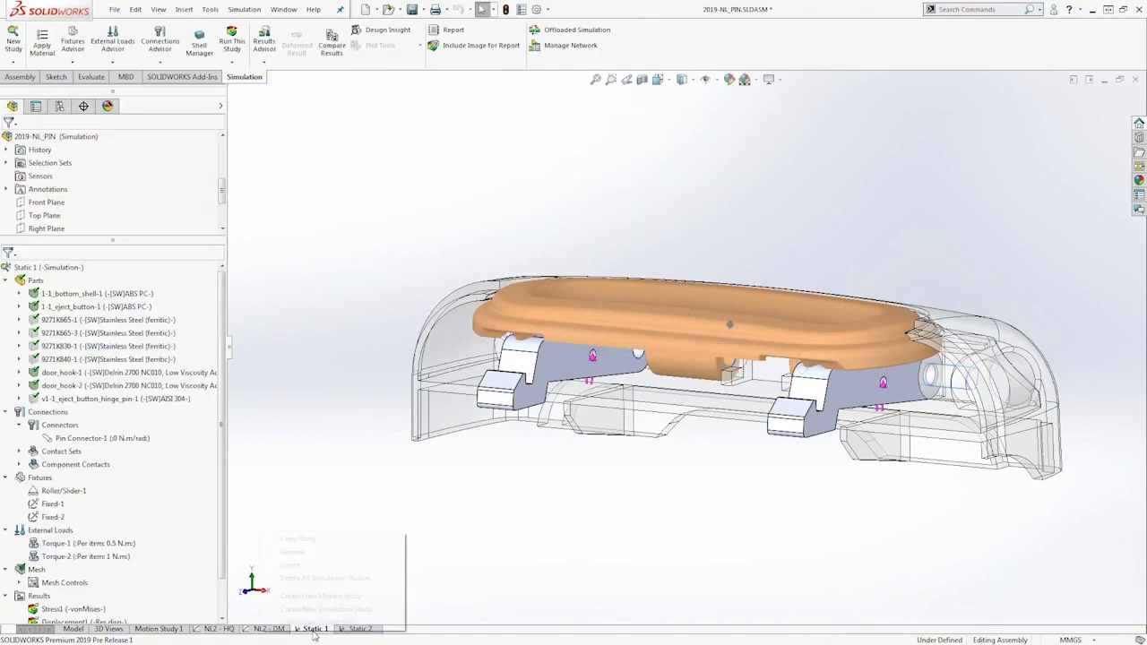
{"action": "left_click", "coordinate": [301, 539]}
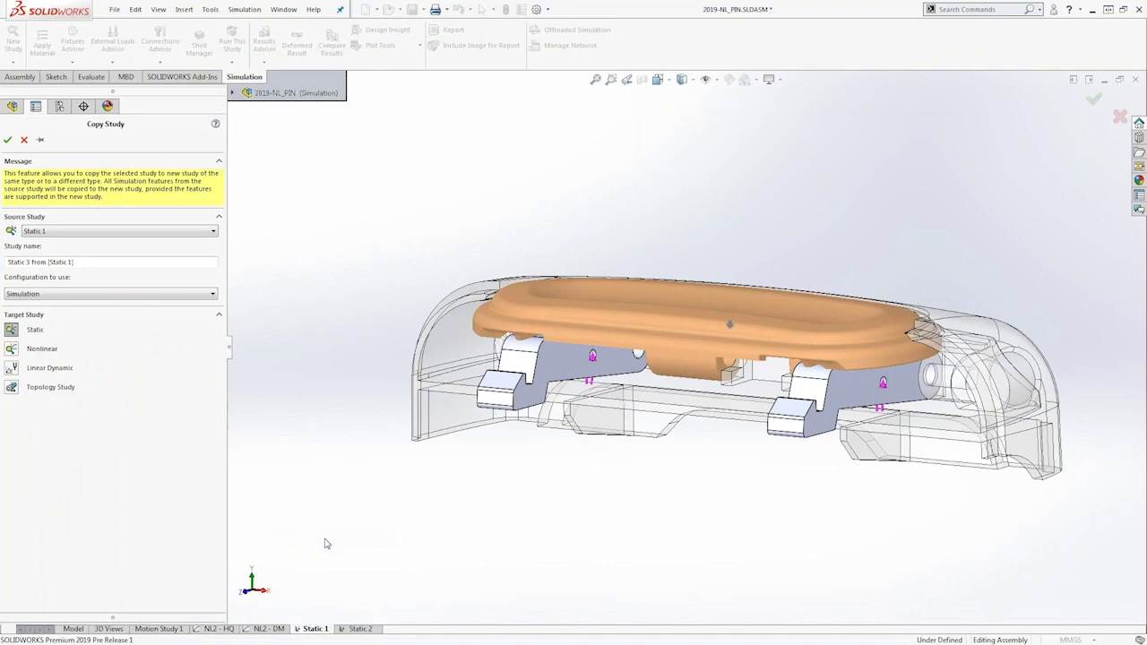
{"action": "left_click", "coordinate": [12, 350]}
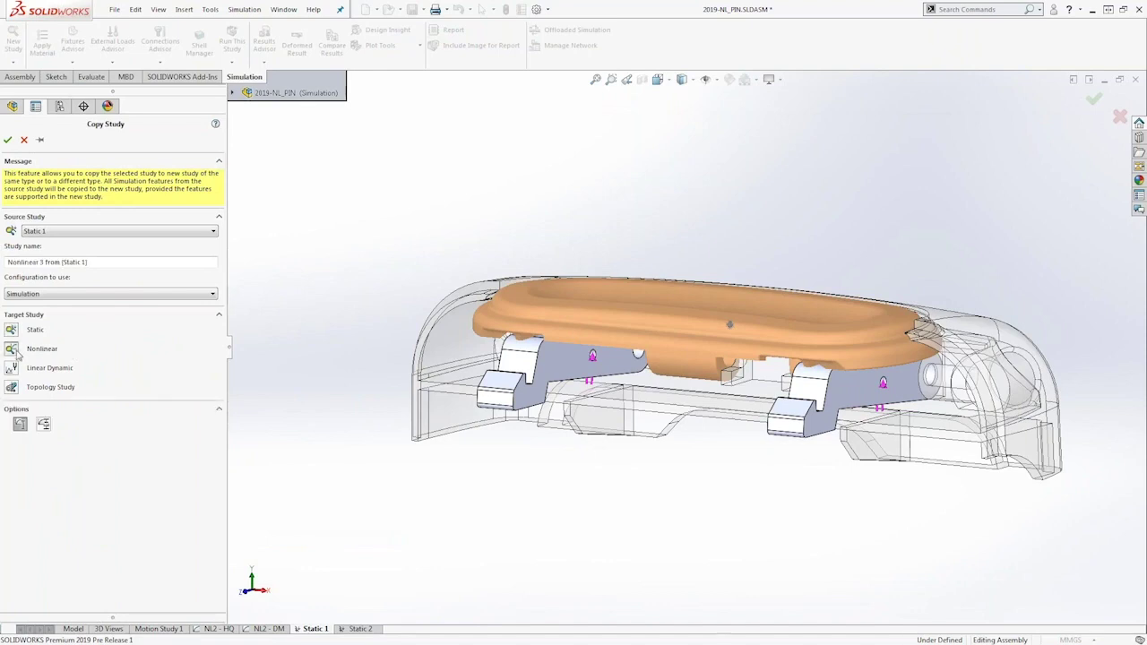
{"action": "left_click", "coordinate": [24, 141]}
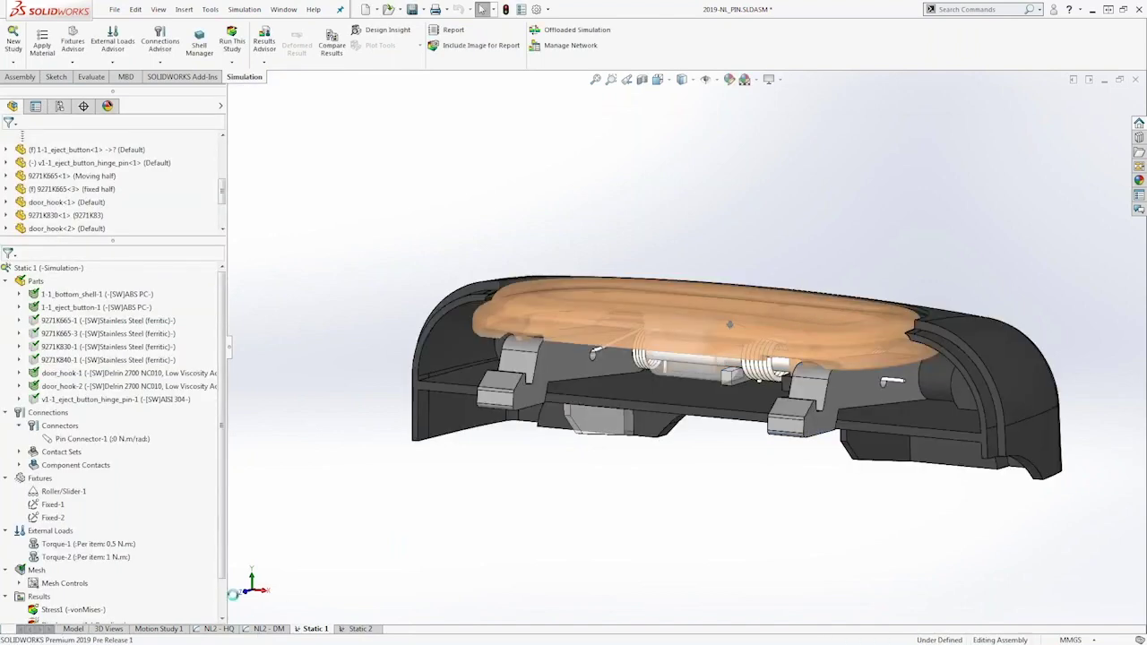
- Activate the existing NL2 - DM nonlinear study
{"action": "left_click", "coordinate": [263, 628]}
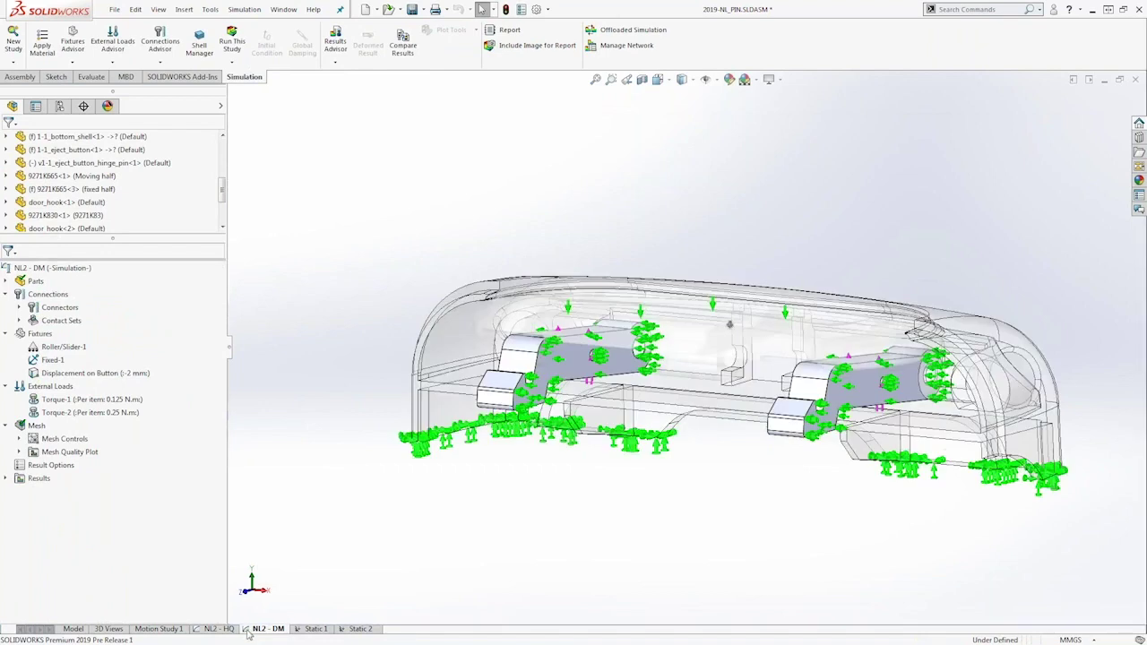
- Review the cylindrical faces and settings of Pin Connector-1 in the NL2 - DM study, closing its definition without edits
{"action": "left_click", "coordinate": [19, 308]}
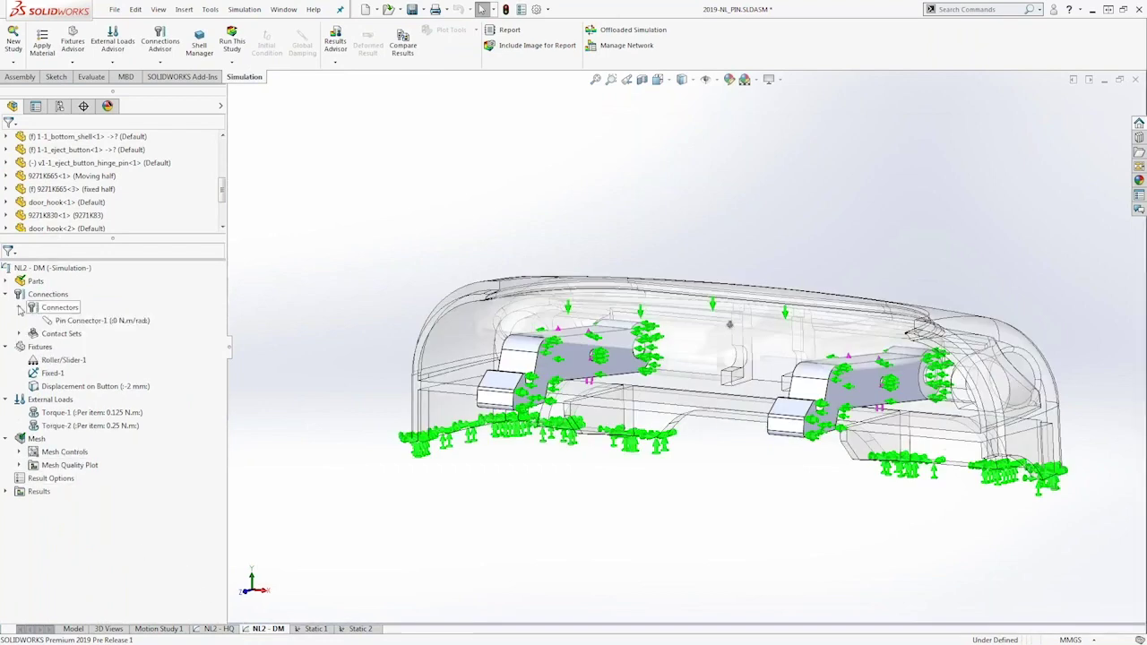
{"action": "left_click", "coordinate": [19, 333]}
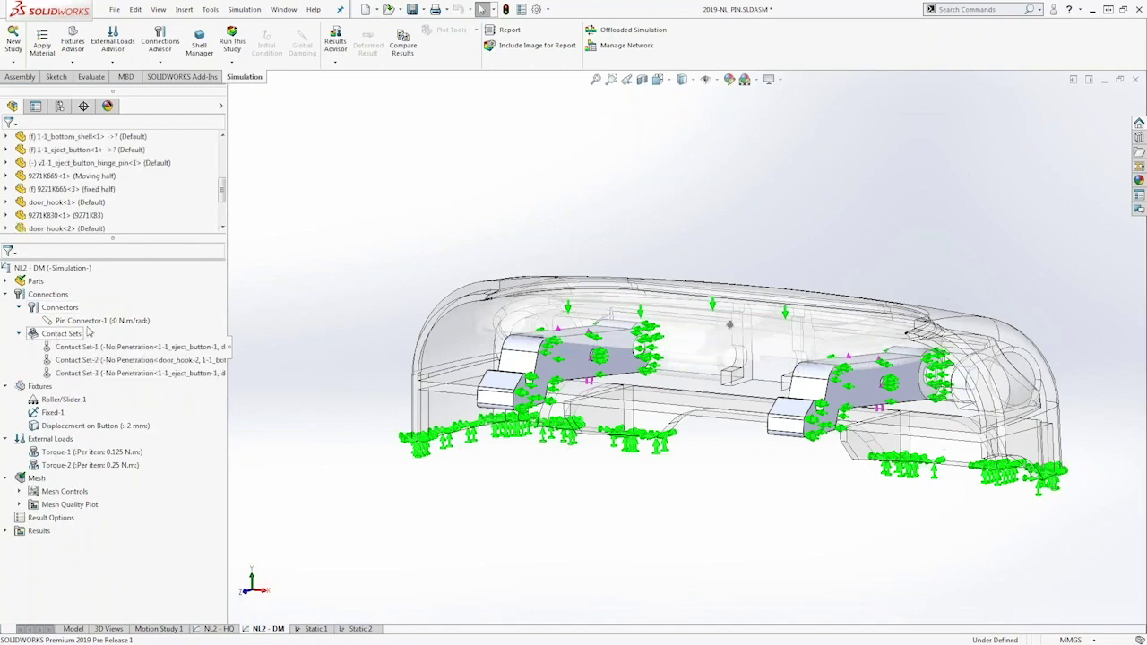
{"action": "left_click", "coordinate": [97, 321]}
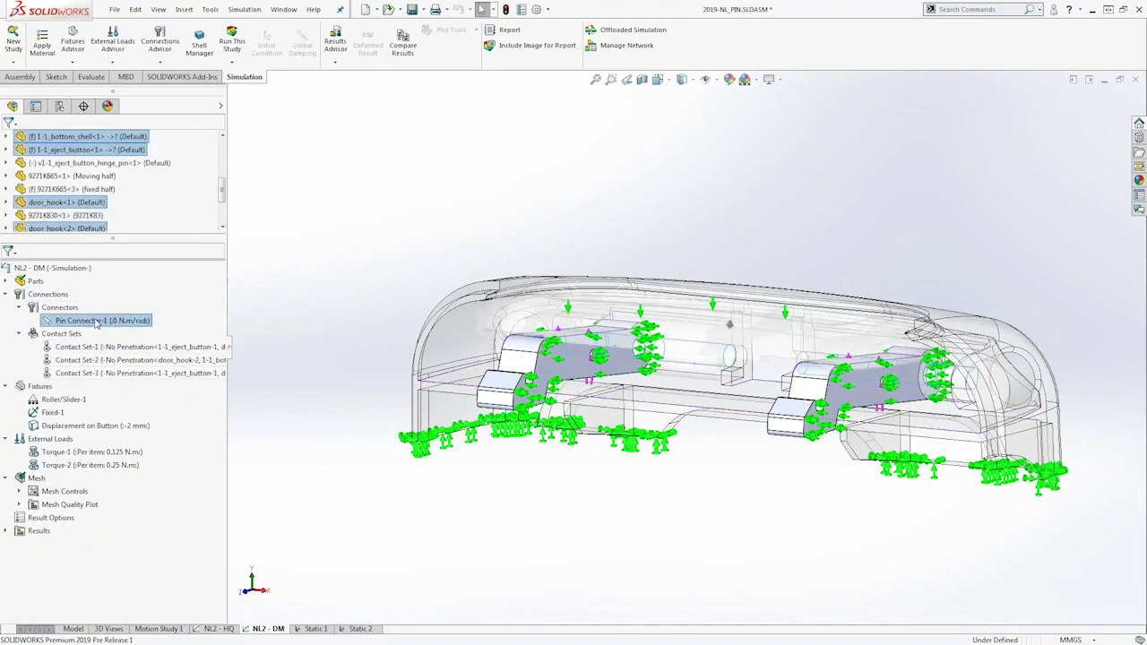
{"action": "right_click", "coordinate": [96, 322]}
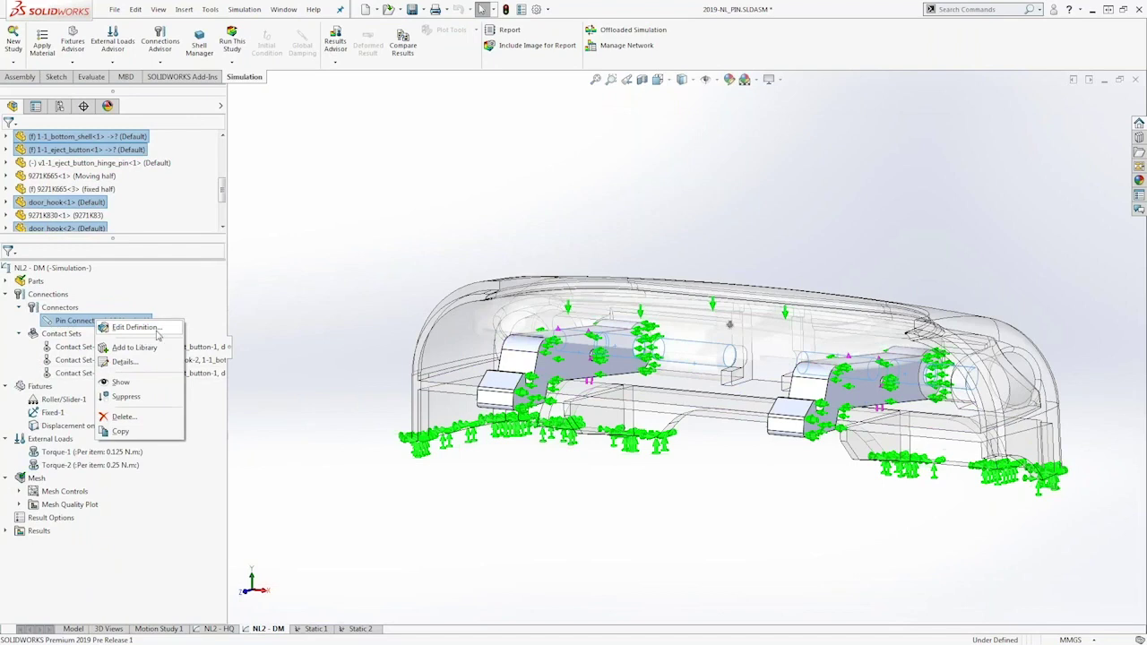
{"action": "left_click", "coordinate": [148, 328]}
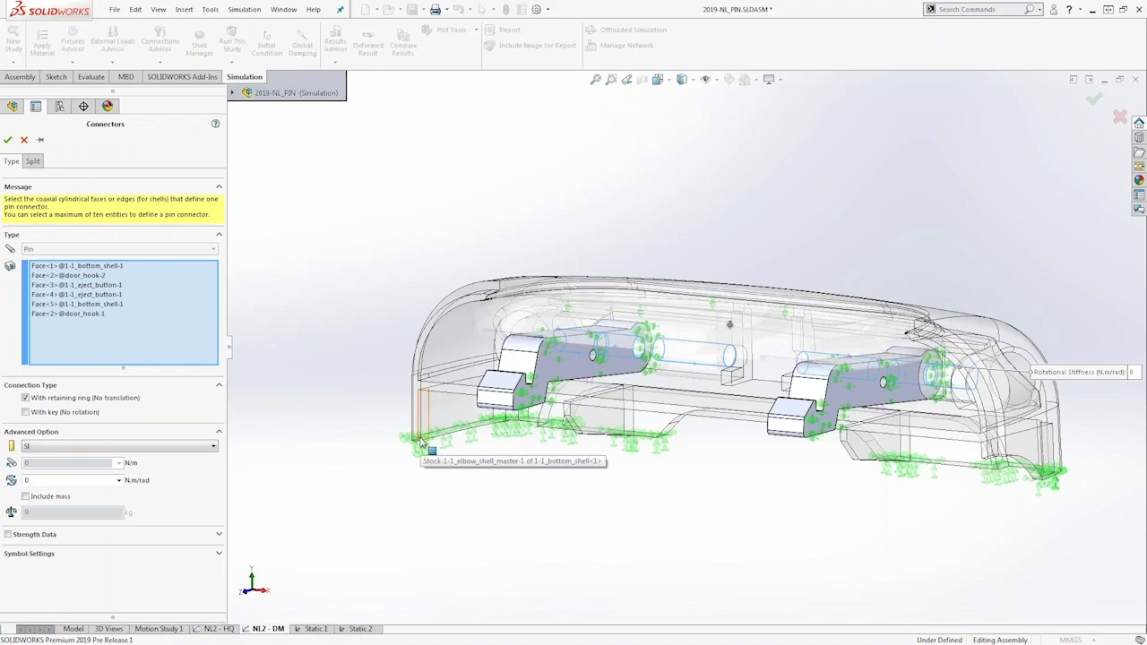
{"action": "middle_click_drag", "start_coordinate": [787, 459], "coordinate": [768, 414]}
{"action": "scroll", "coordinate": [769, 414], "scroll_direction": "down", "scroll_amount": 2}
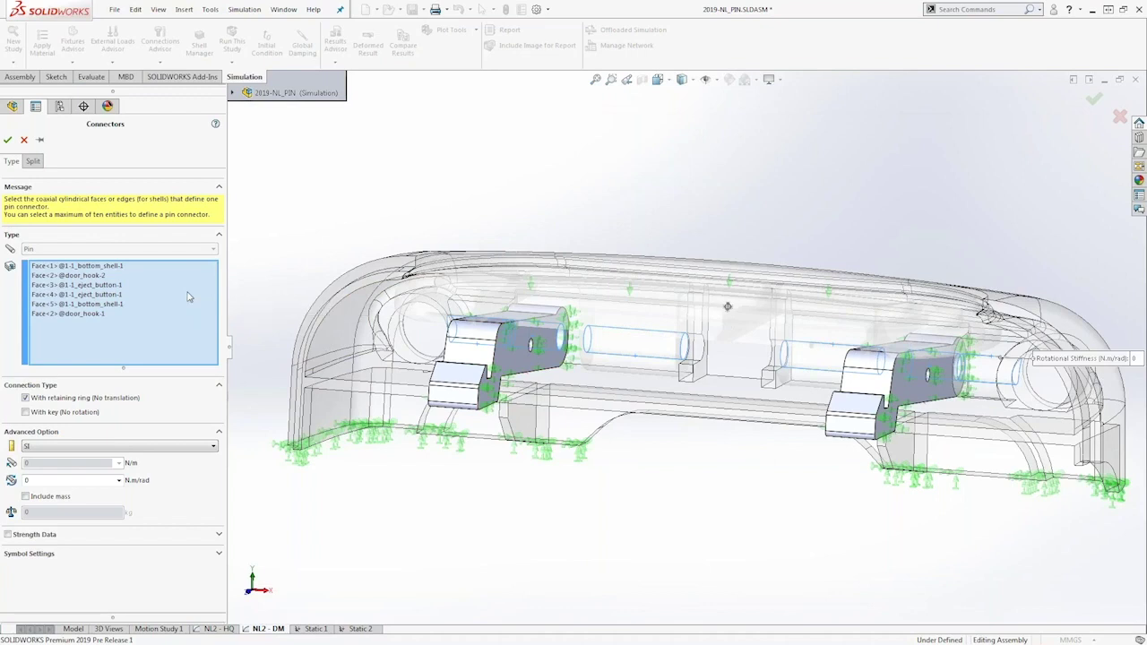
{"action": "left_click", "coordinate": [24, 140]}
- List the connector forces for all connectors from the NL2 - DM results and widen the results list
{"action": "double_click", "coordinate": [18, 531]}
{"action": "right_click", "coordinate": [36, 531]}
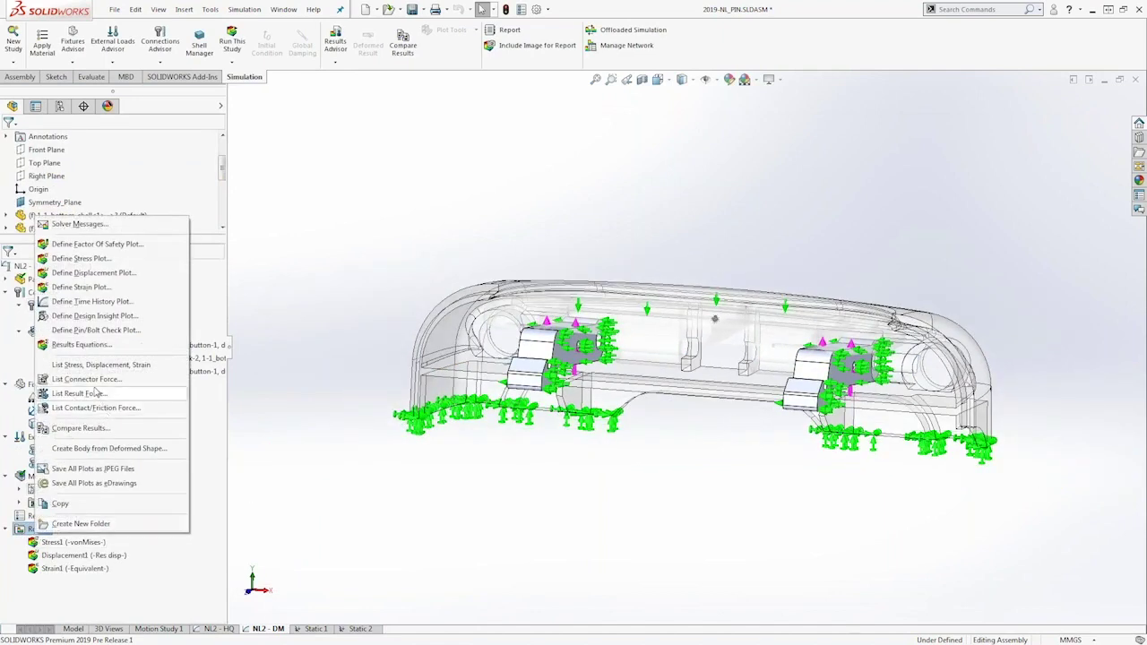
{"action": "left_click", "coordinate": [94, 381]}
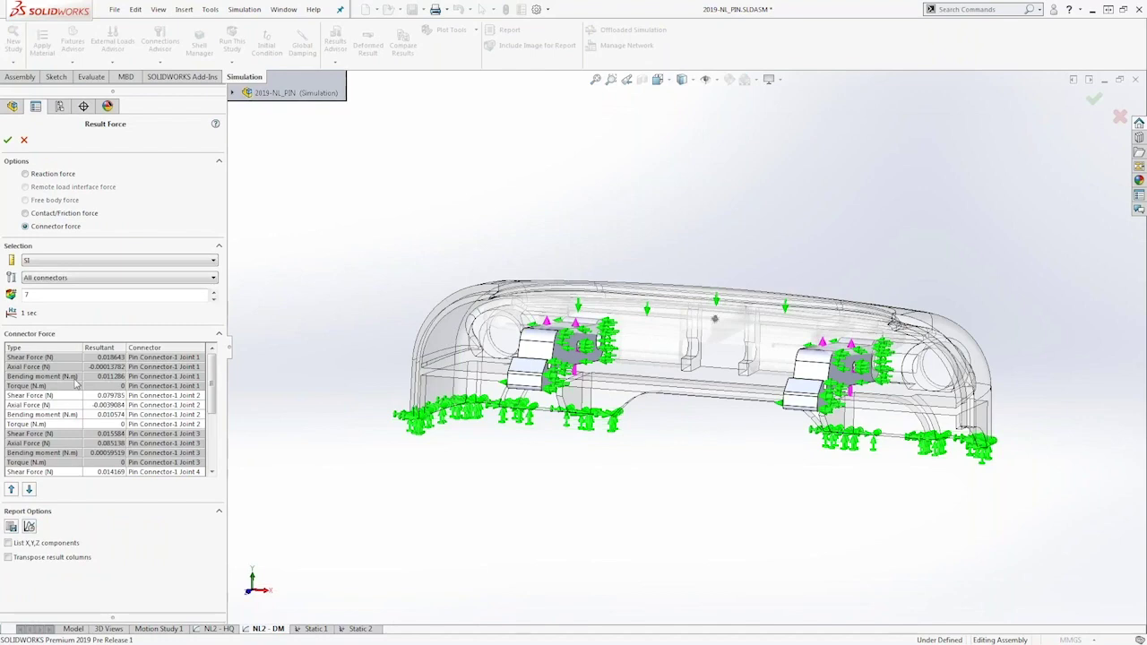
{"action": "left_click_drag", "start_coordinate": [76, 383], "coordinate": [319, 359]}
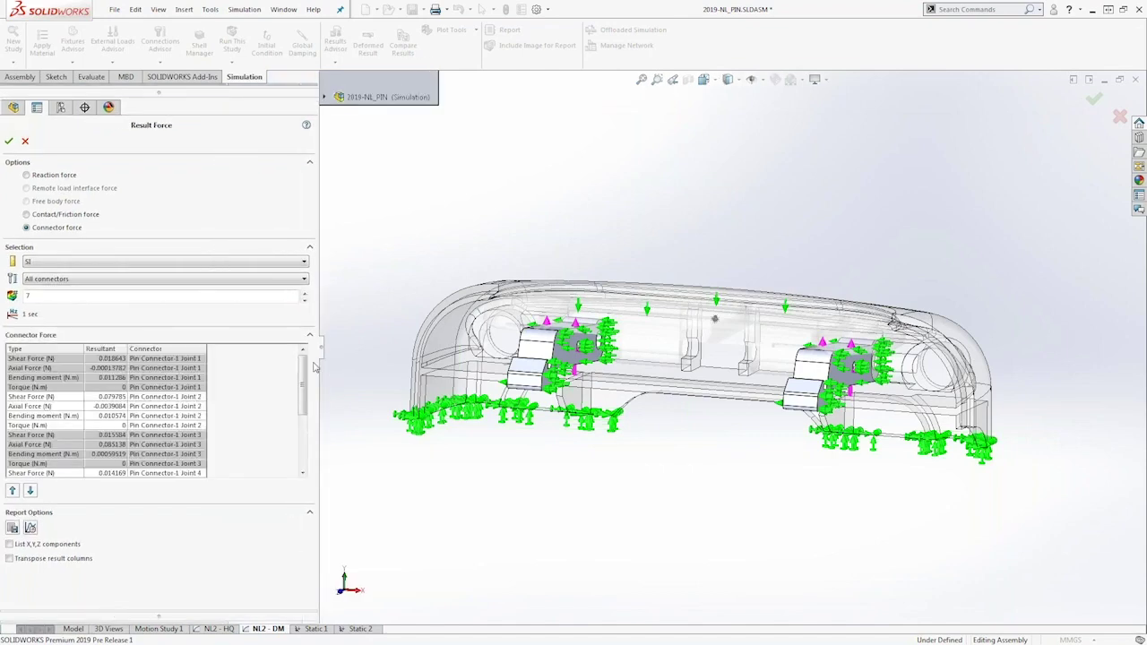
- Display the Pin Connector-1 Joint 1 forces on the model and examine where they act beside the door hook
{"action": "left_click", "coordinate": [163, 362]}
{"action": "left_click", "coordinate": [202, 388], "text": "shift"}
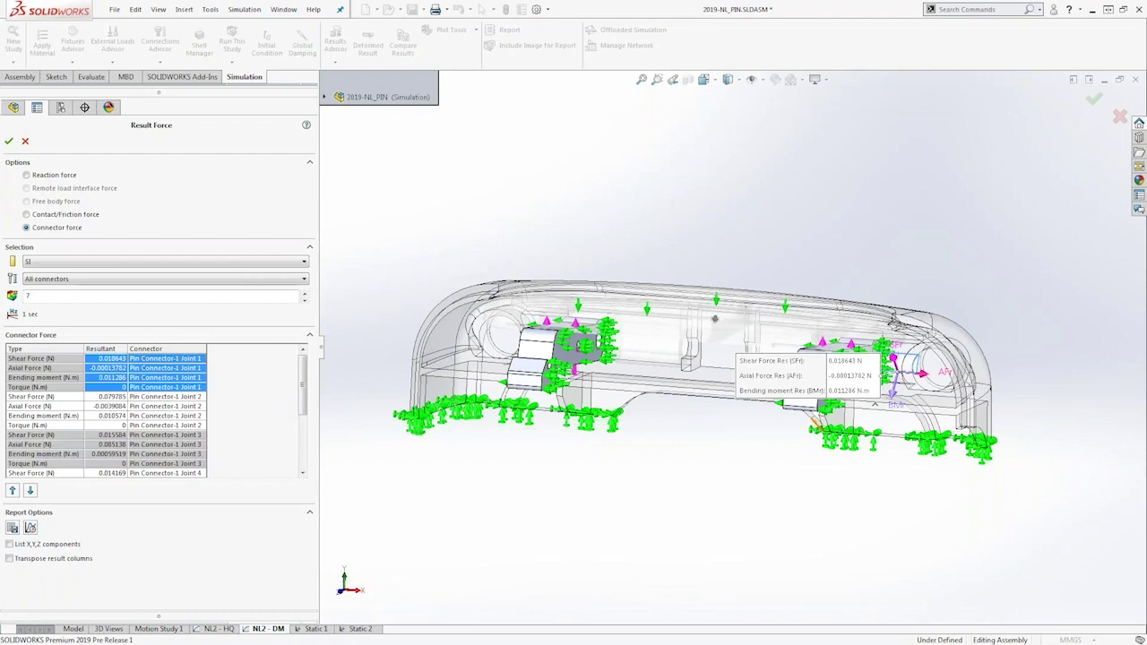
{"action": "left_click_drag", "start_coordinate": [800, 374], "coordinate": [745, 173]}
{"action": "scroll", "coordinate": [904, 364], "scroll_direction": "down", "scroll_amount": 5}
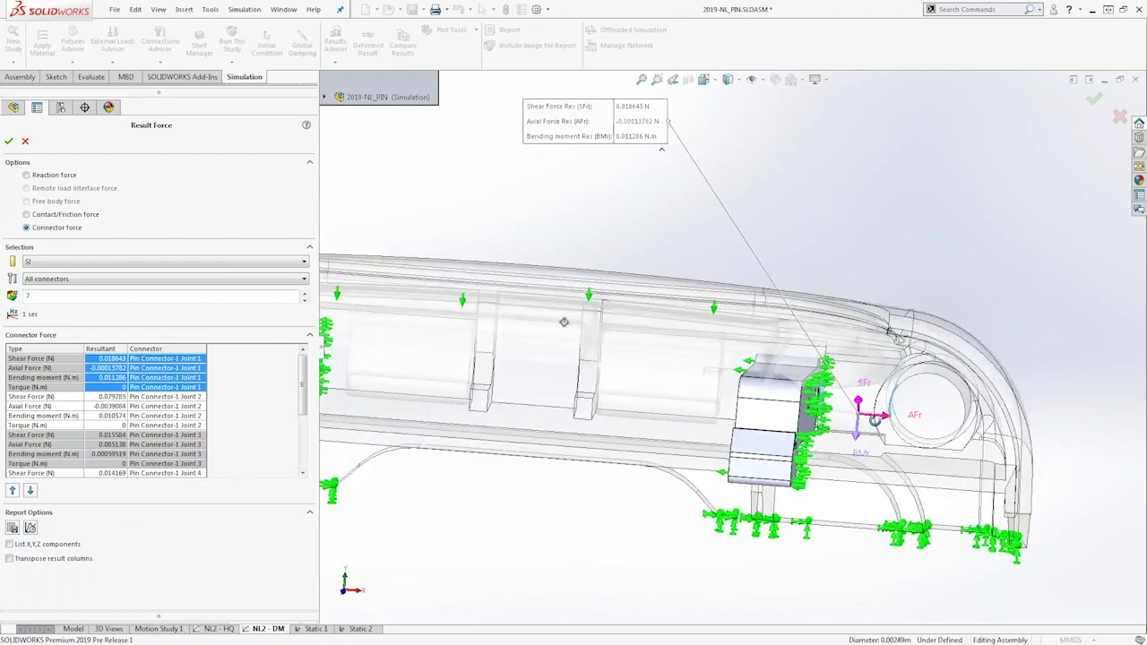
{"action": "scroll", "coordinate": [905, 459], "scroll_direction": "down", "scroll_amount": 5}
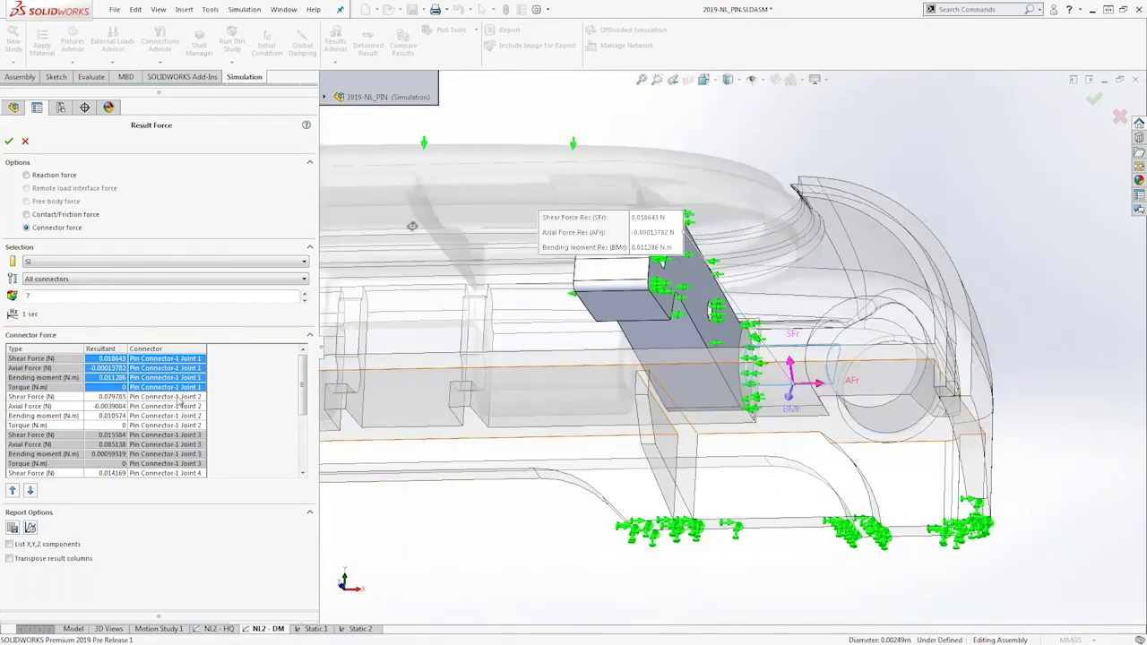
- Display the forces of Pin Connector-1 Joints 2, 3 and 4 on the model, then close the force listing
{"action": "left_click", "coordinate": [178, 397]}
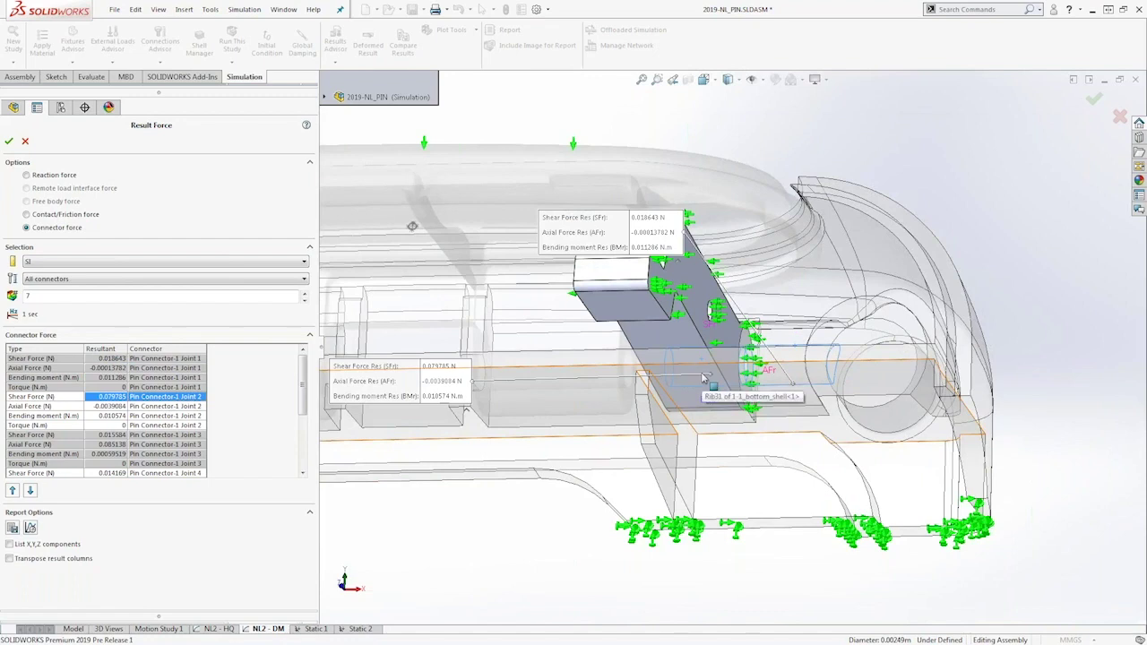
{"action": "left_click", "coordinate": [194, 445]}
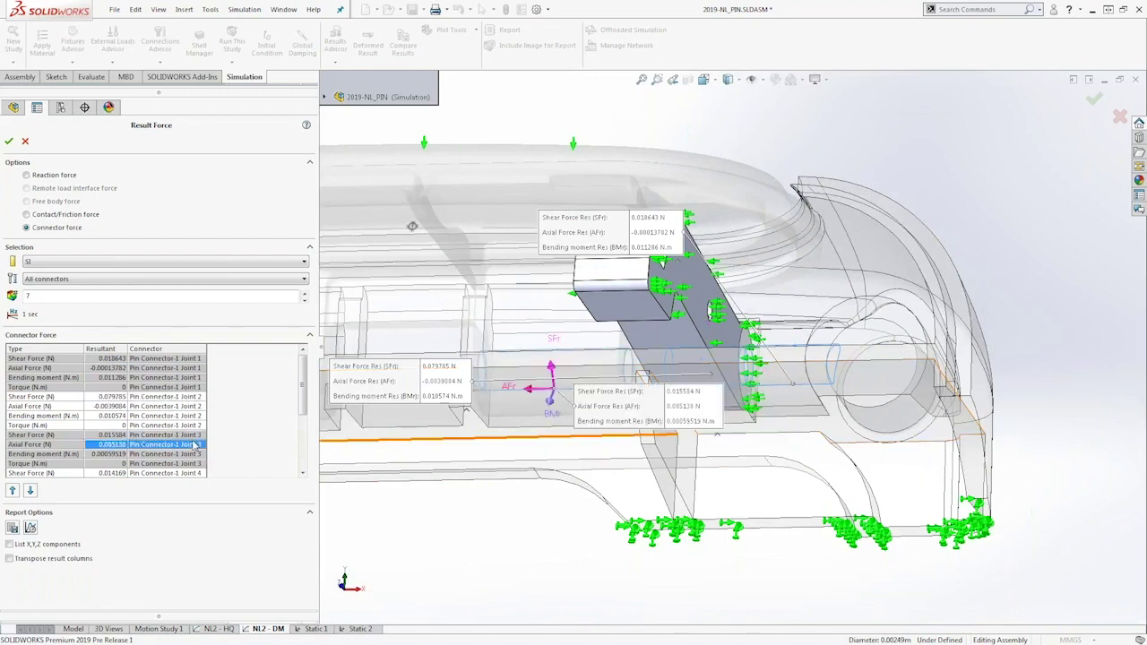
{"action": "left_click", "coordinate": [184, 473]}
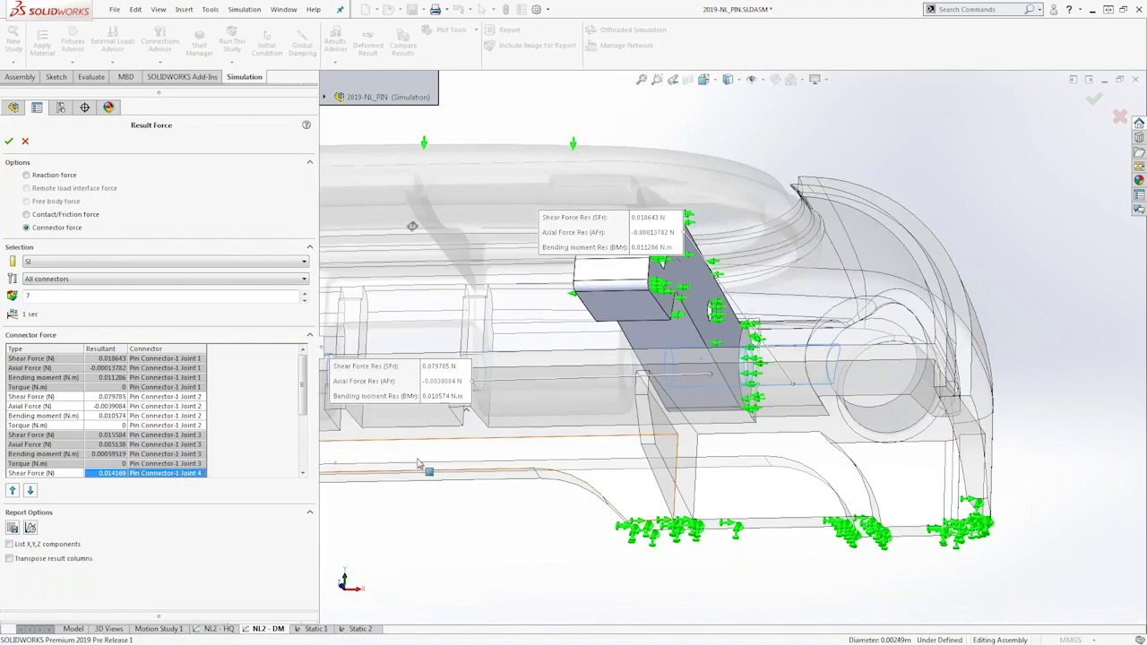
{"action": "scroll", "coordinate": [418, 465], "scroll_direction": "up", "scroll_amount": 3}
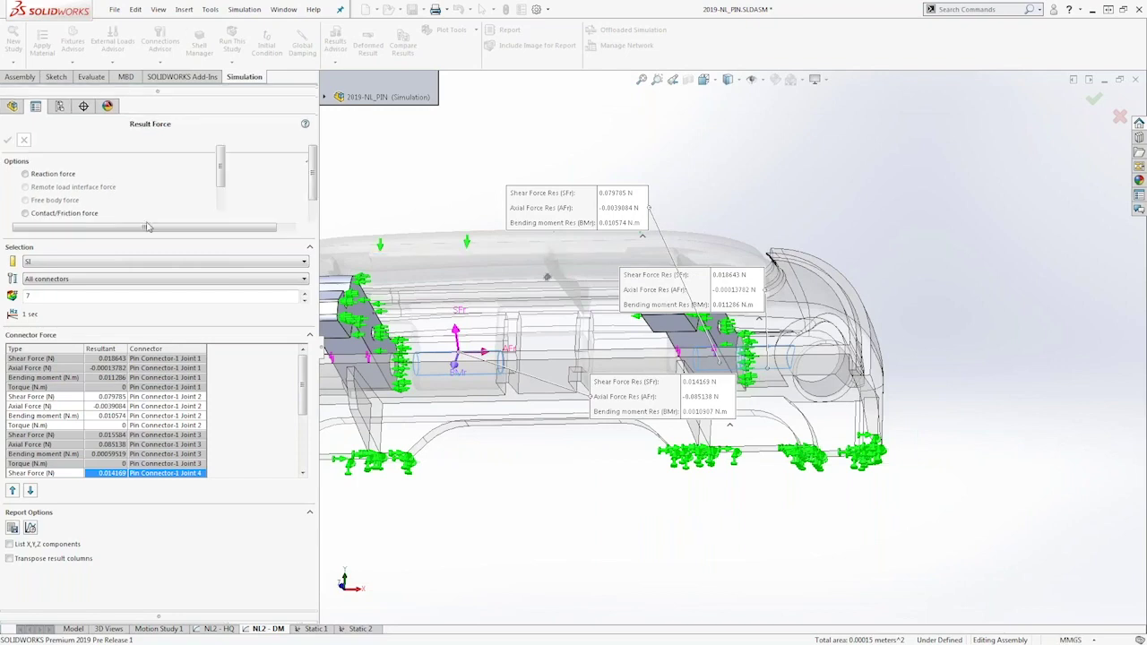
{"action": "left_click", "coordinate": [25, 143]}
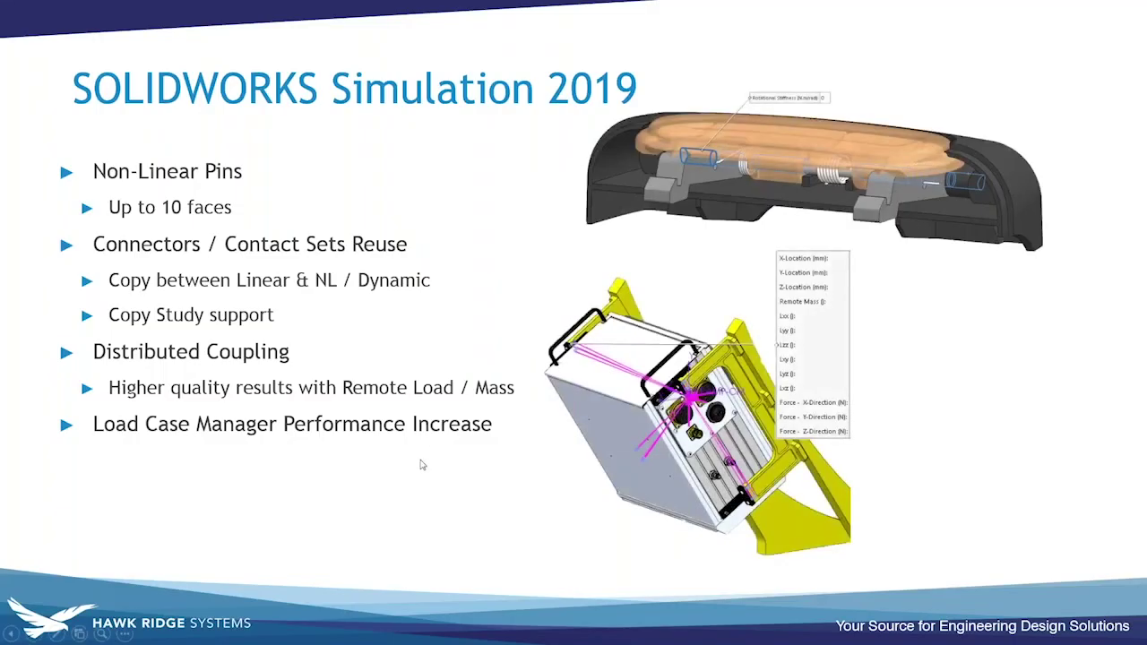
{"action": "key", "text": "Right"}
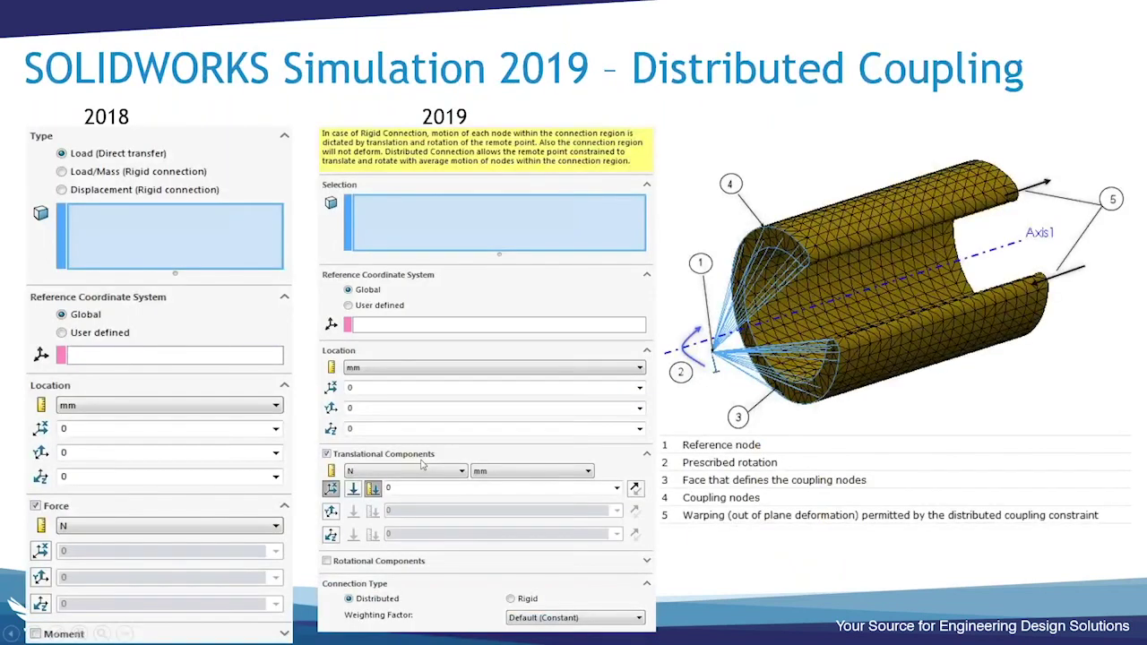
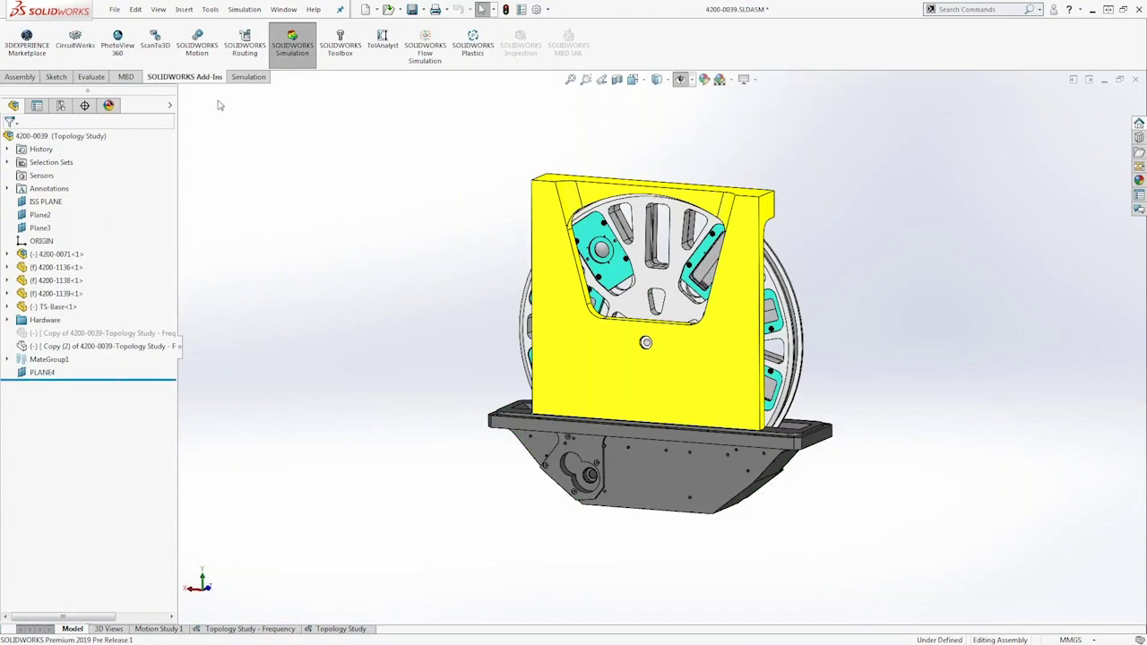
- View the Topology Study type among the new simulation study options, without creating a study
{"action": "left_click", "coordinate": [249, 77]}
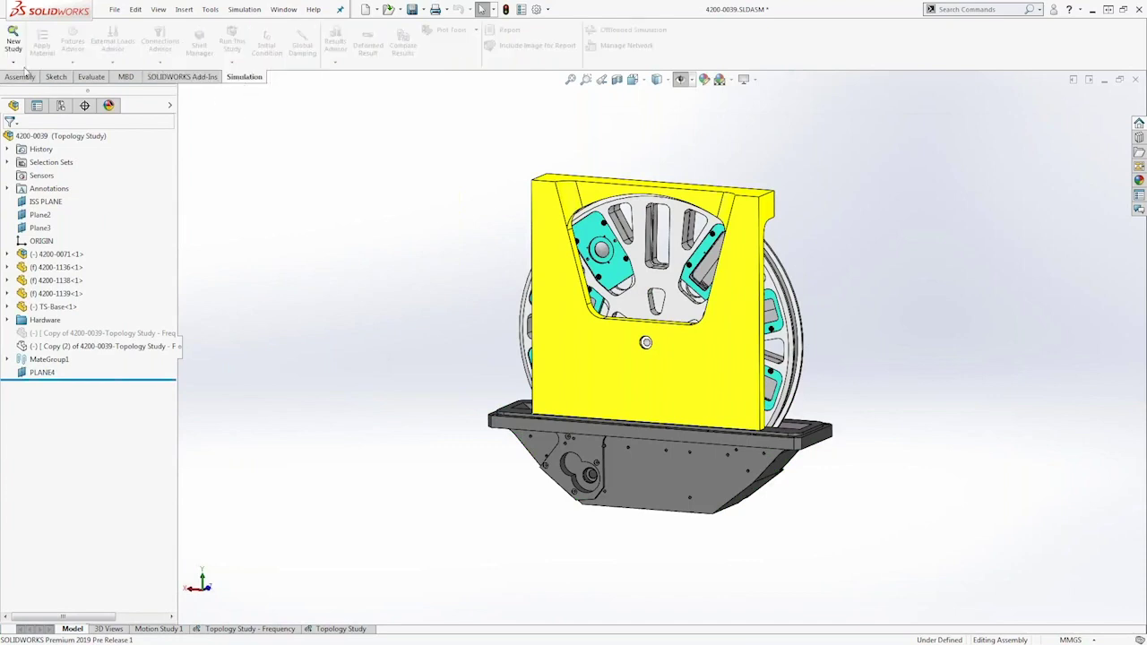
{"action": "left_click", "coordinate": [13, 41]}
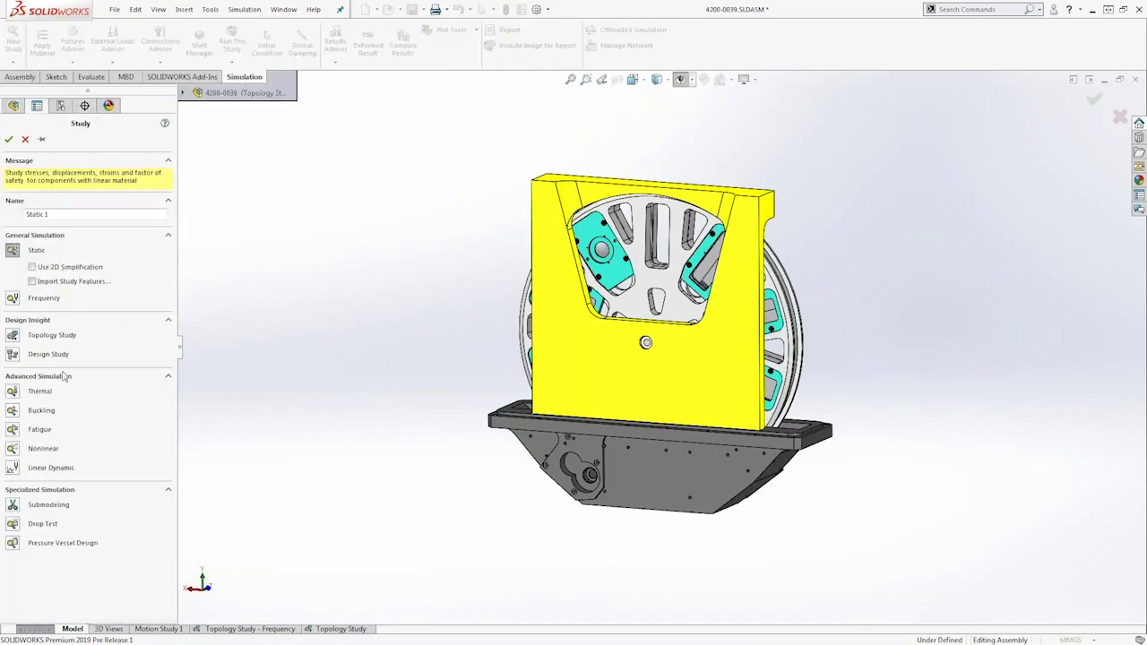
{"action": "left_click", "coordinate": [35, 339]}
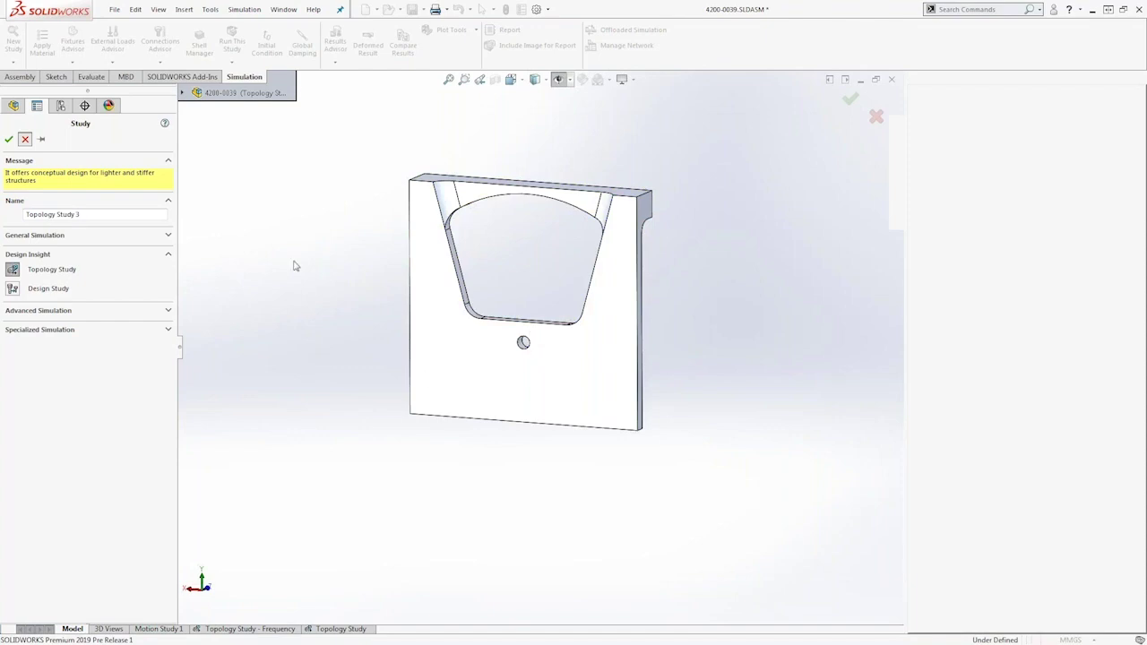
{"action": "left_click", "coordinate": [25, 139]}
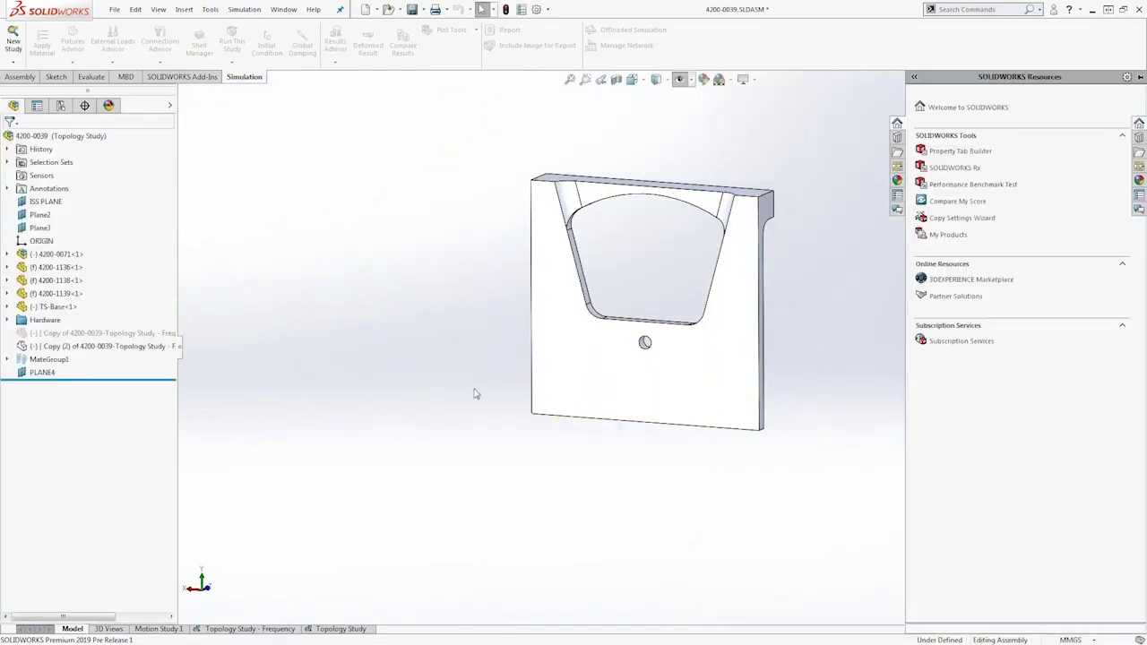
- Review the goal and mass constraint settings defined in the existing Topology Study, leaving them without edits
{"action": "left_click", "coordinate": [595, 372]}
{"action": "middle_click_drag", "start_coordinate": [678, 384], "coordinate": [615, 402]}
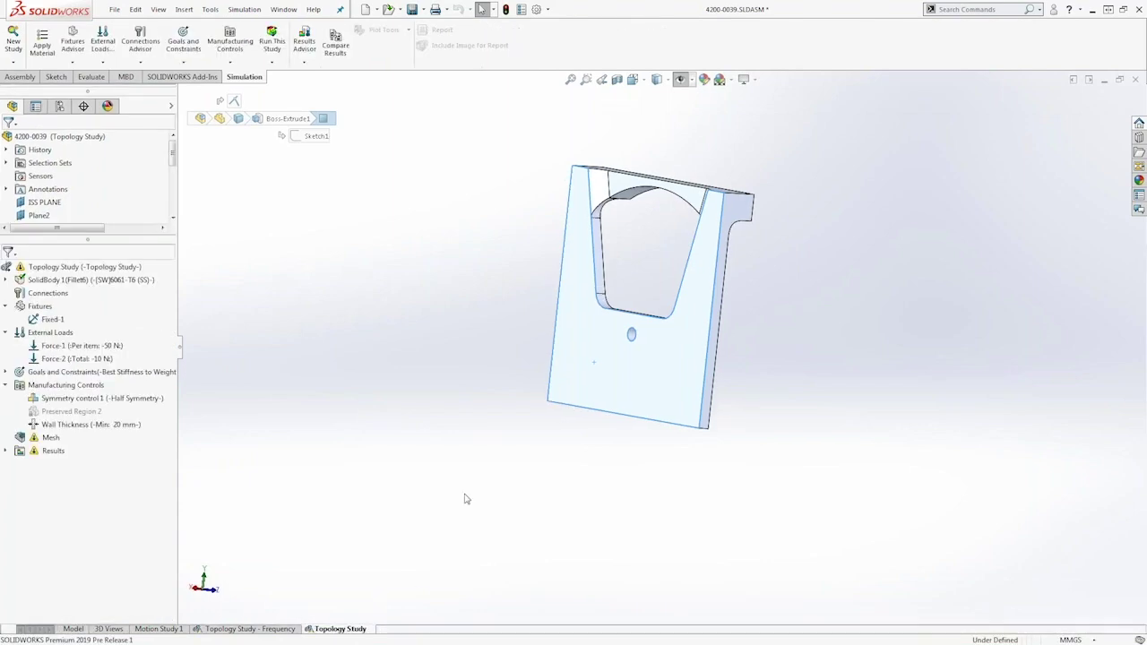
{"action": "left_click", "coordinate": [5, 372]}
{"action": "right_click", "coordinate": [120, 384]}
{"action": "left_click", "coordinate": [131, 389]}
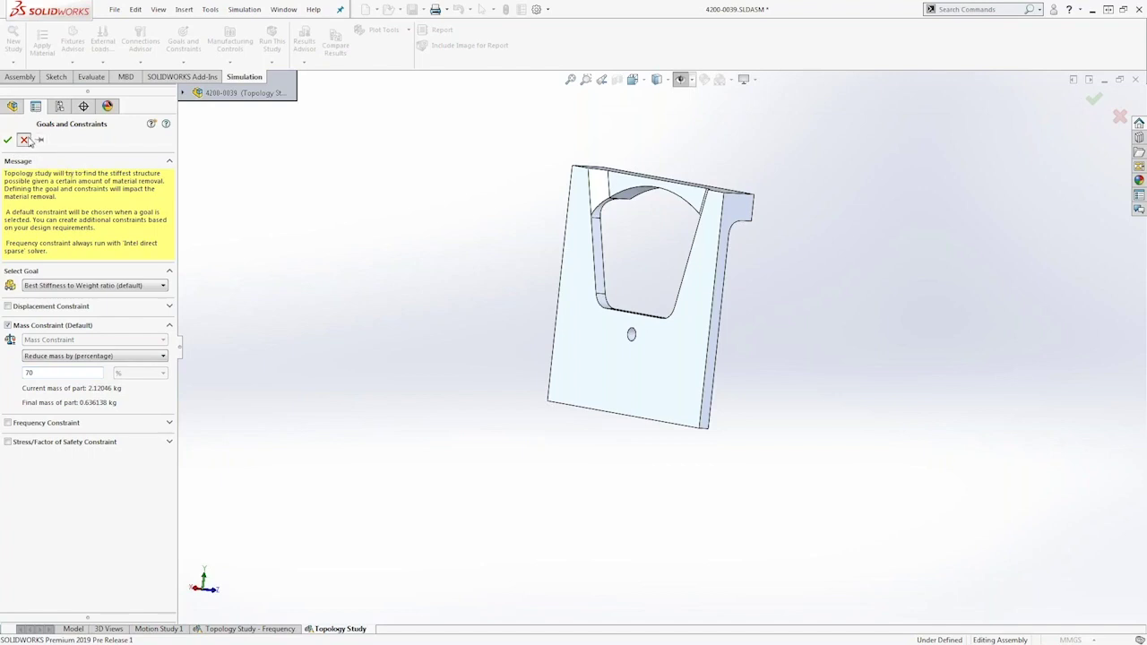
{"action": "key", "text": "Return"}
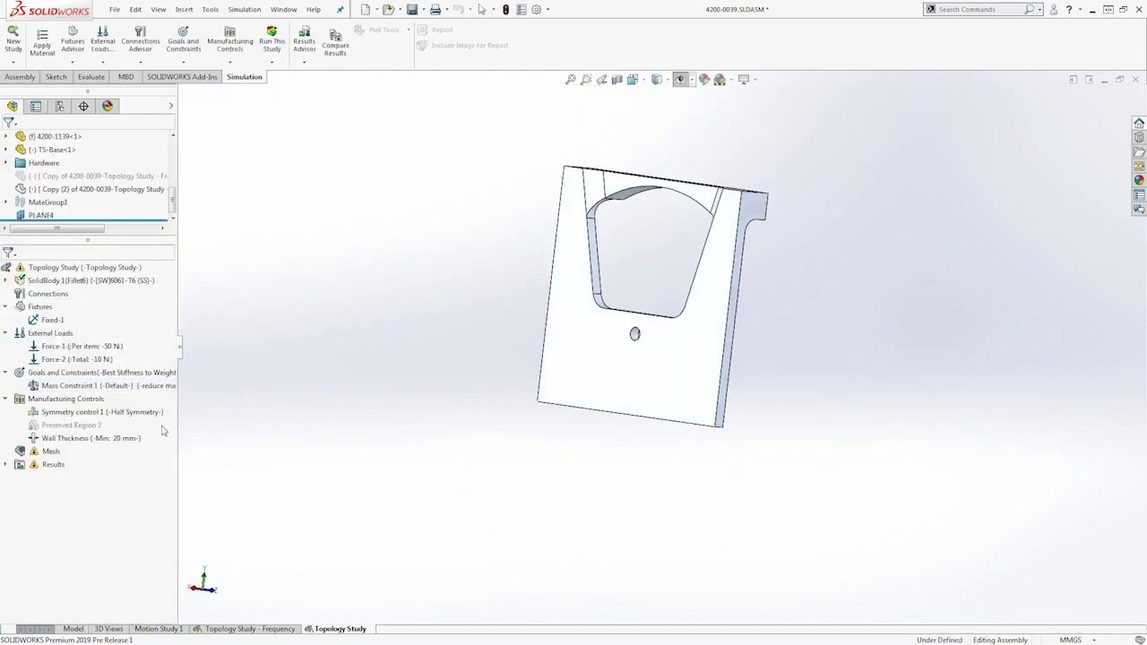
- Review the minimum member thickness settings of the Wall Thickness manufacturing control, closing them without edits
{"action": "left_click", "coordinate": [127, 439]}
{"action": "middle_click_drag", "start_coordinate": [378, 422], "coordinate": [159, 422]}
{"action": "right_click", "coordinate": [102, 441]}
{"action": "left_click", "coordinate": [149, 449]}
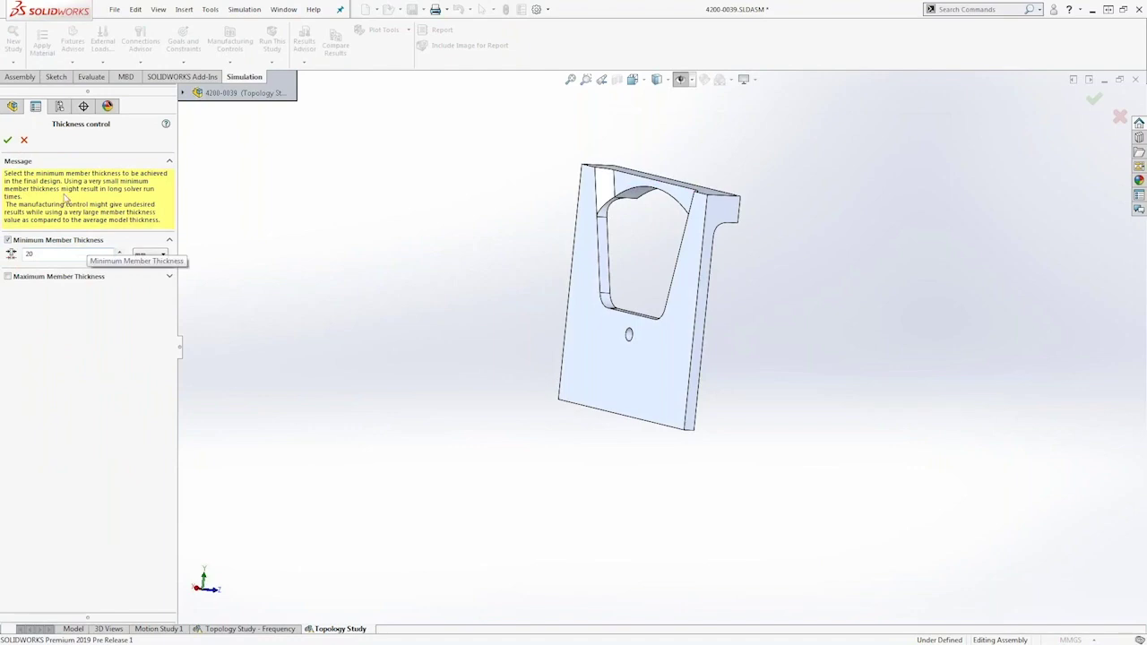
{"action": "left_click", "coordinate": [24, 139]}
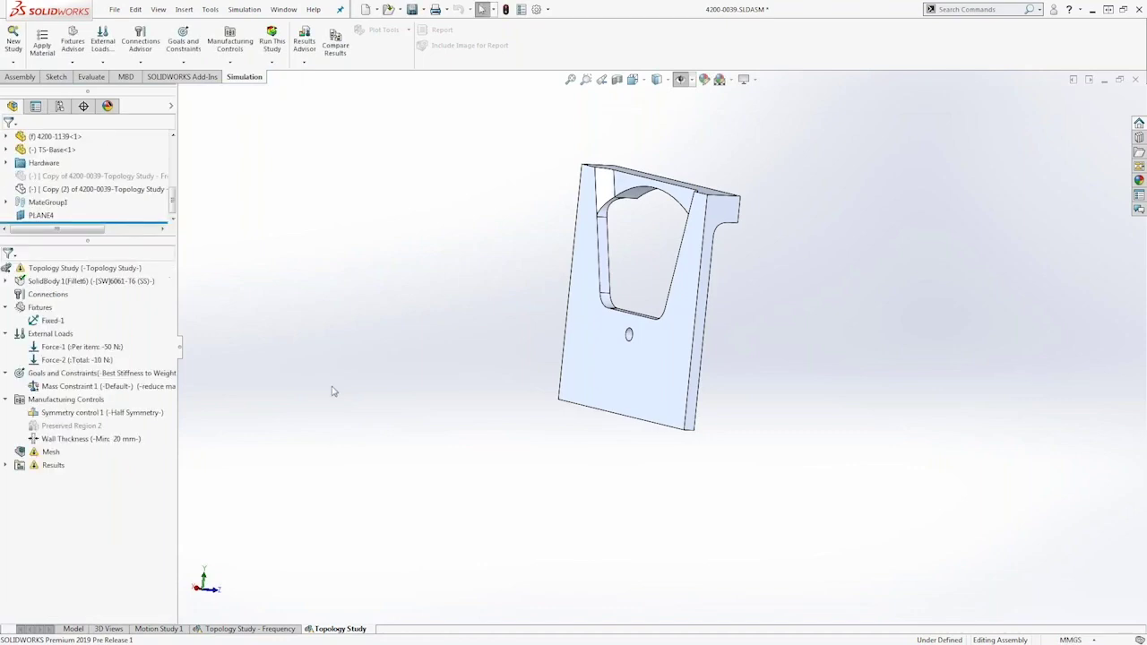
- Show the Material Mass1 result plot and examine the optimized bracket shape from the front and back
{"action": "left_click", "coordinate": [7, 465]}
{"action": "double_click", "coordinate": [63, 478]}
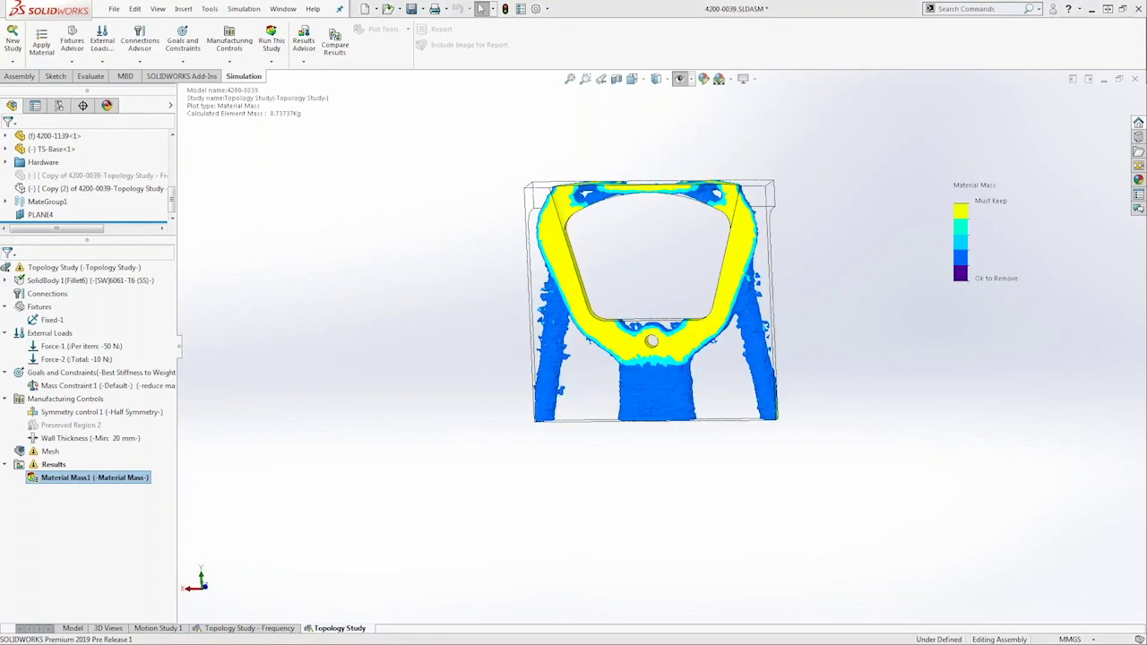
{"action": "middle_click_drag", "start_coordinate": [511, 216], "coordinate": [555, 229]}
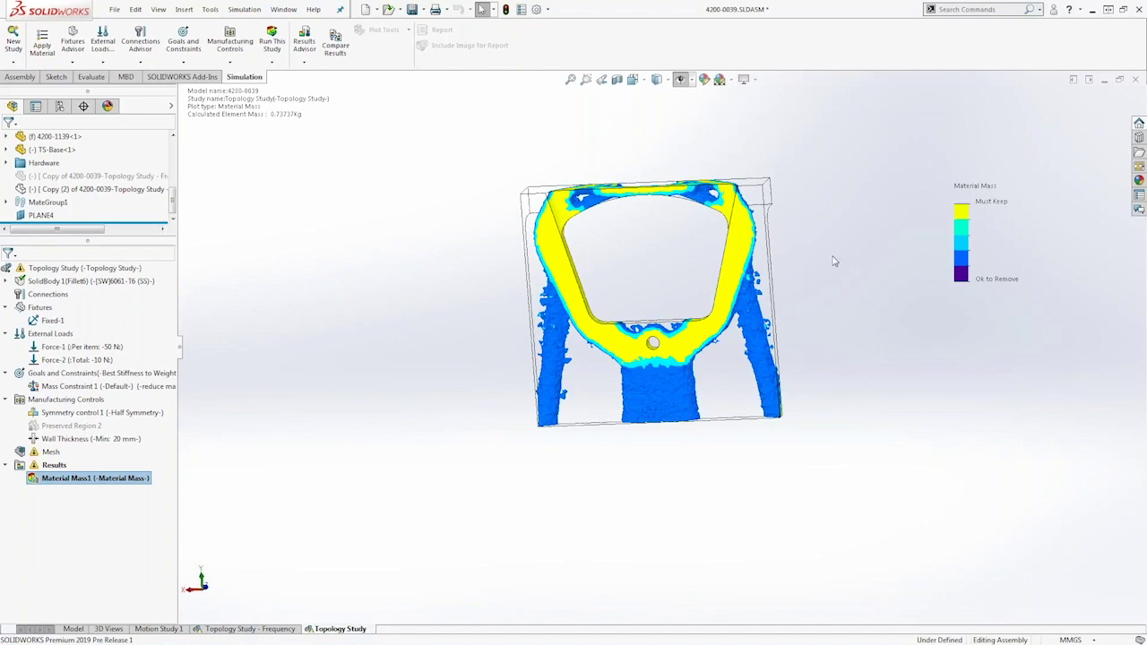
{"action": "middle_click_drag", "start_coordinate": [776, 315], "coordinate": [724, 248]}
{"action": "middle_click_drag", "start_coordinate": [719, 306], "coordinate": [479, 315]}
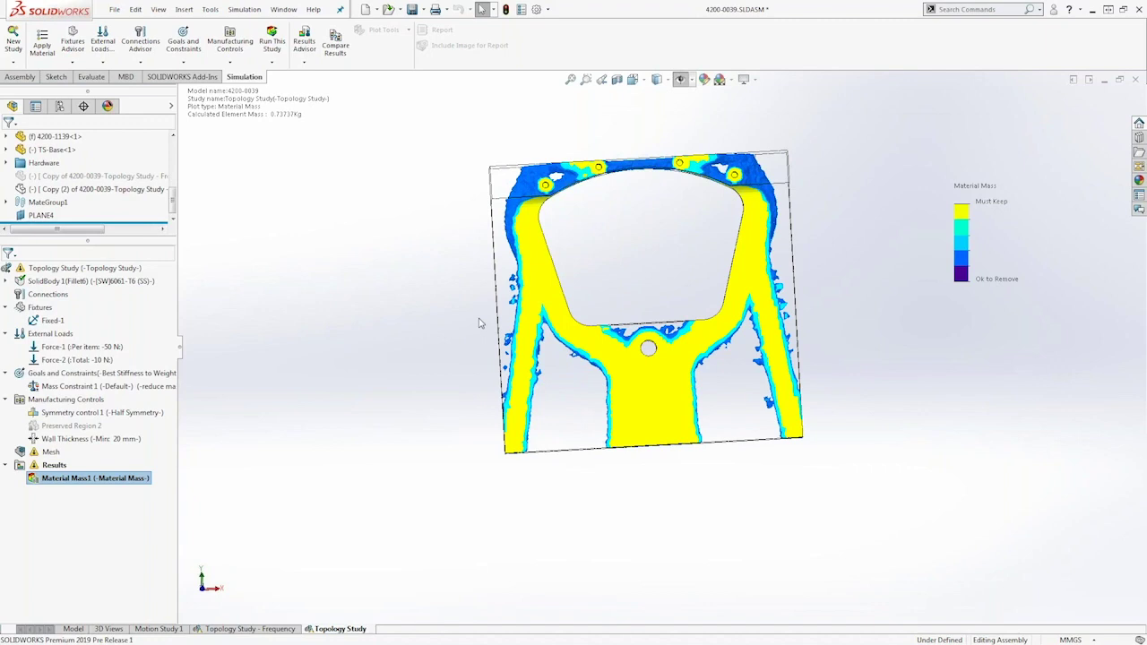
- Inspect the Force-1 and Force-2 loads of the Topology Study against the material mass plot
{"action": "left_click", "coordinate": [68, 348]}
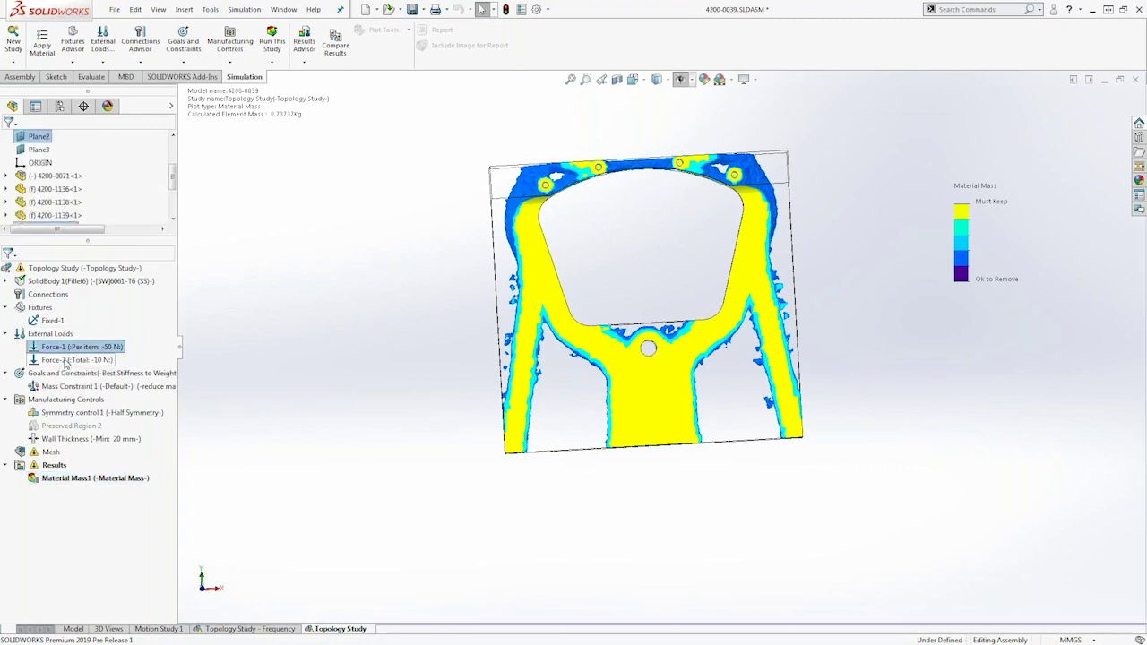
{"action": "left_click", "coordinate": [66, 361]}
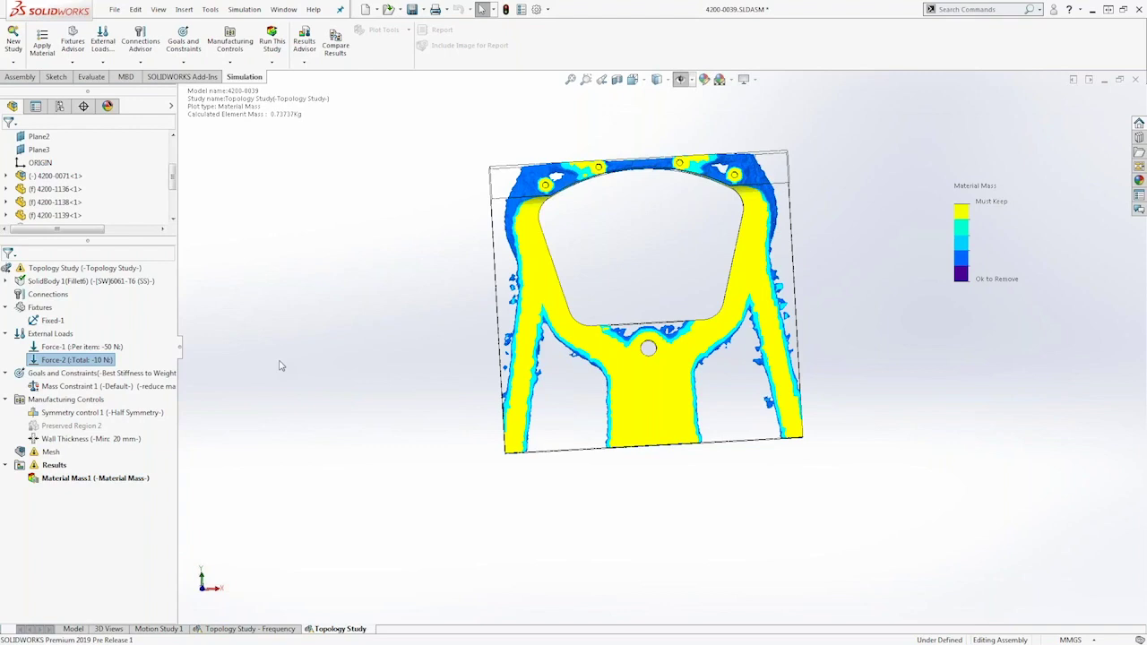
{"action": "middle_click_drag", "start_coordinate": [392, 268], "coordinate": [509, 267]}
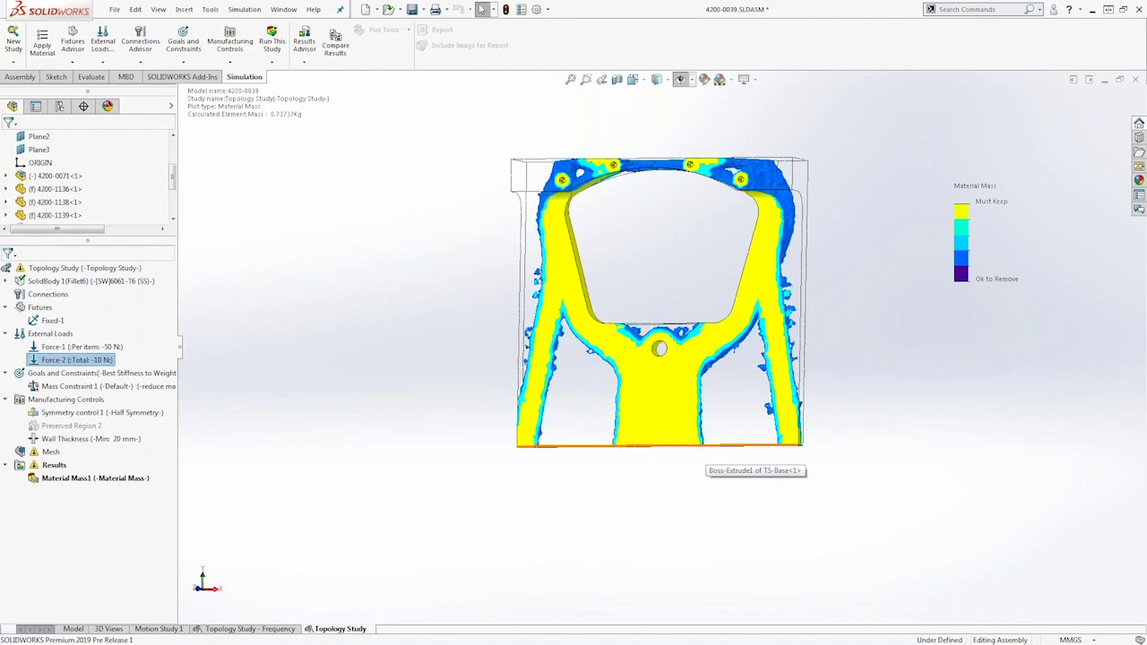
- Activate the Topology Study - Frequency study
{"action": "left_click", "coordinate": [246, 631]}
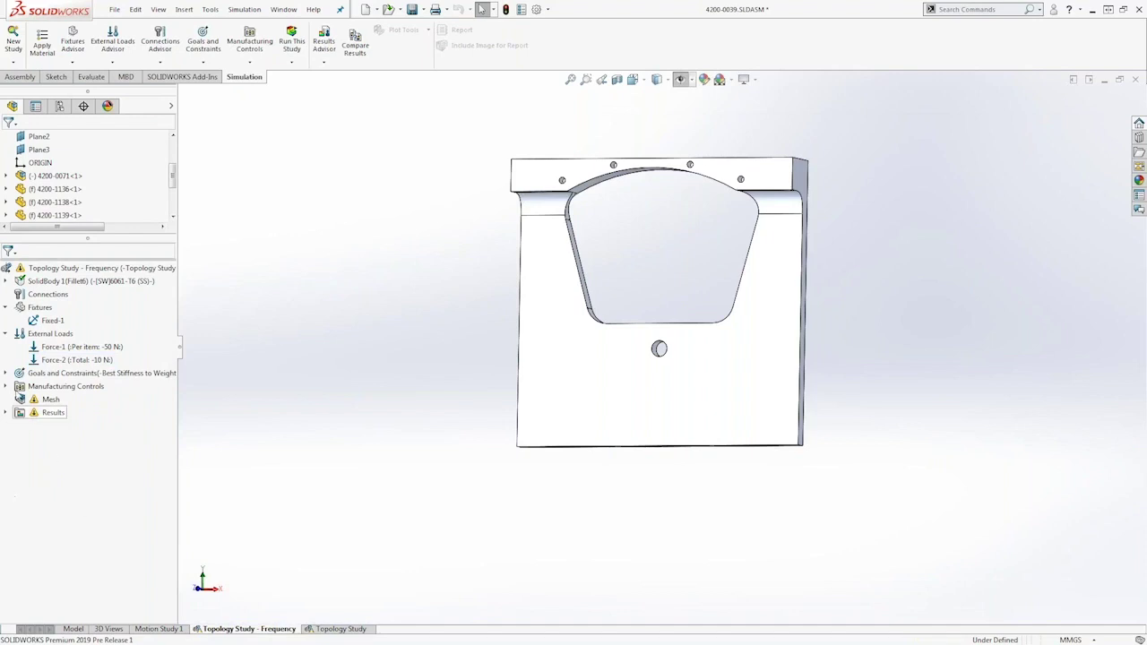
- Review the Goals and Constraints of the frequency topology study, including its mass and frequency constraints, and close them without edits
{"action": "double_click", "coordinate": [40, 373]}
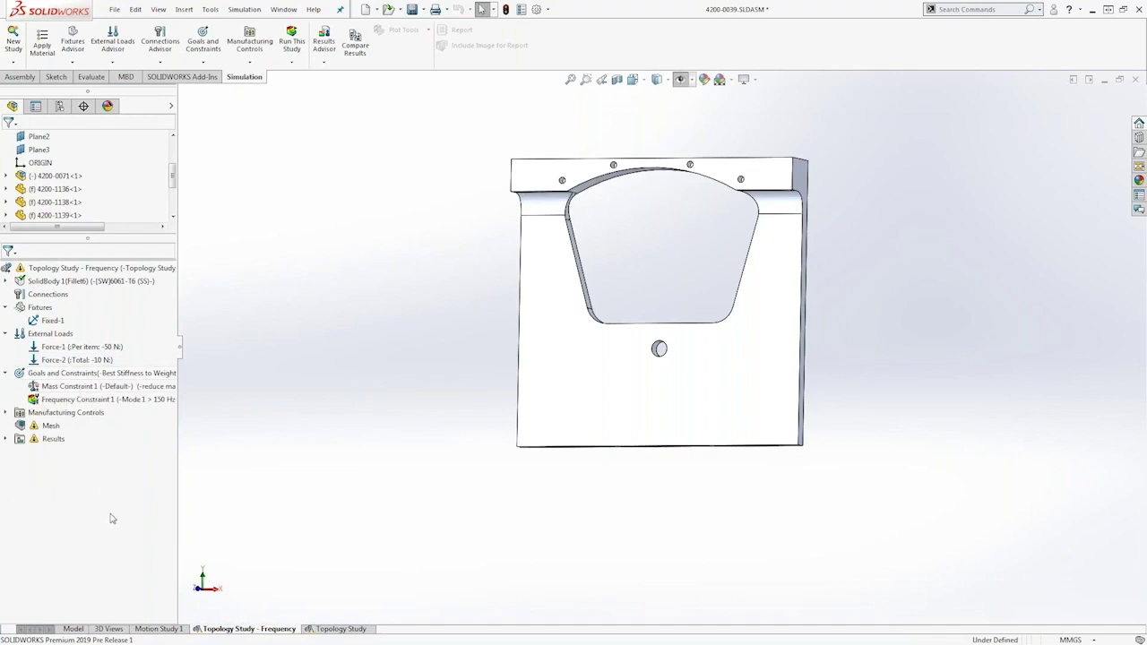
{"action": "left_click_drag", "start_coordinate": [89, 373], "coordinate": [224, 354]}
{"action": "right_click", "coordinate": [153, 385]}
{"action": "left_click", "coordinate": [194, 390]}
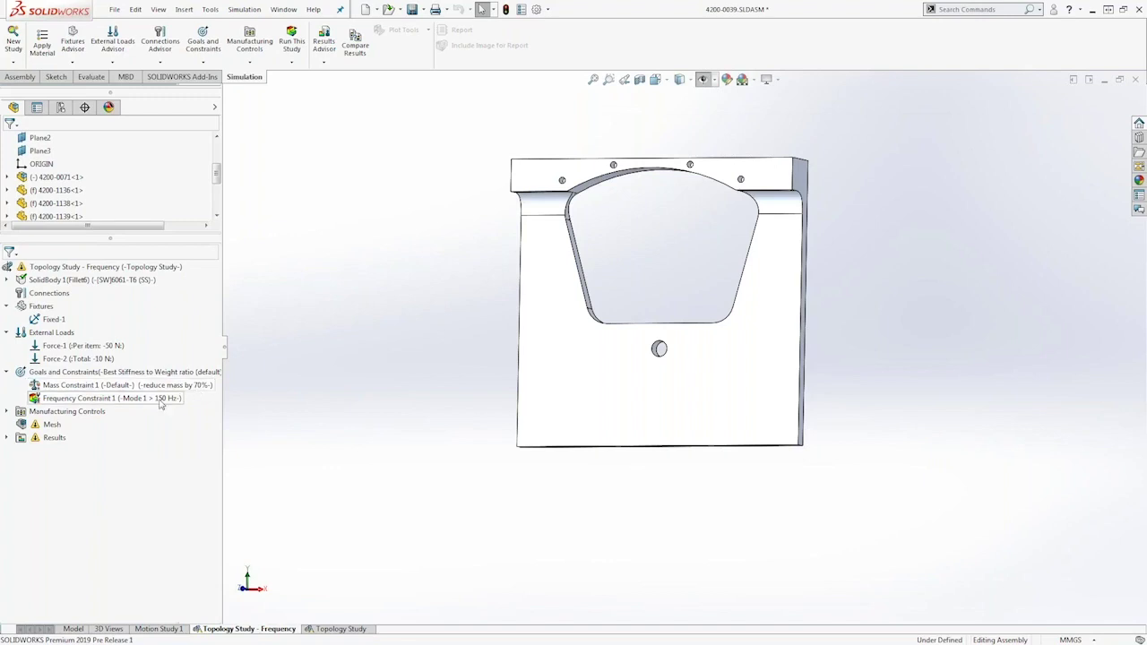
{"action": "right_click", "coordinate": [181, 398]}
{"action": "left_click", "coordinate": [187, 406]}
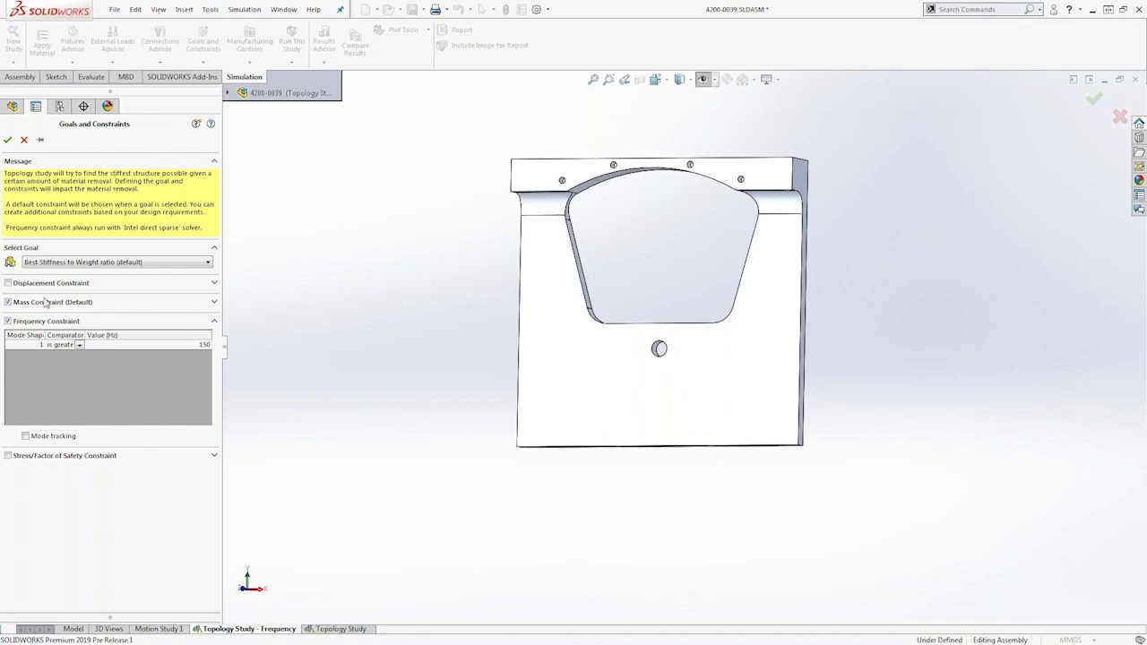
{"action": "left_click", "coordinate": [24, 141]}
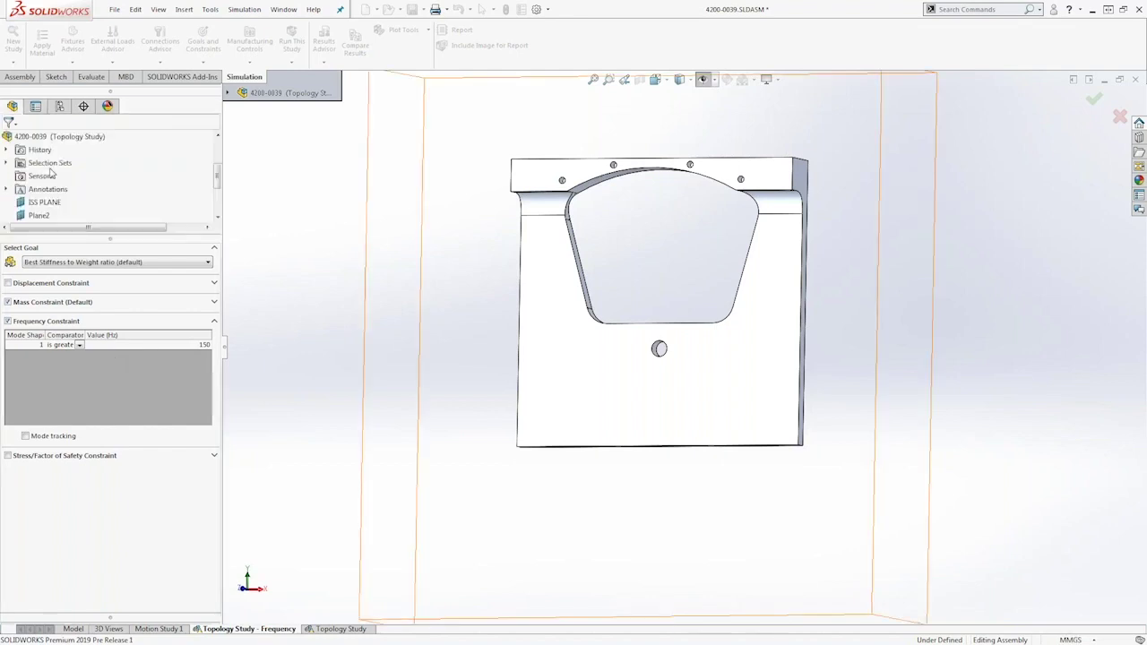
- Show the Material Mass1 result plot and review its Export Smoothed Mesh options, including the advanced export settings, without exporting
{"action": "left_click", "coordinate": [6, 436]}
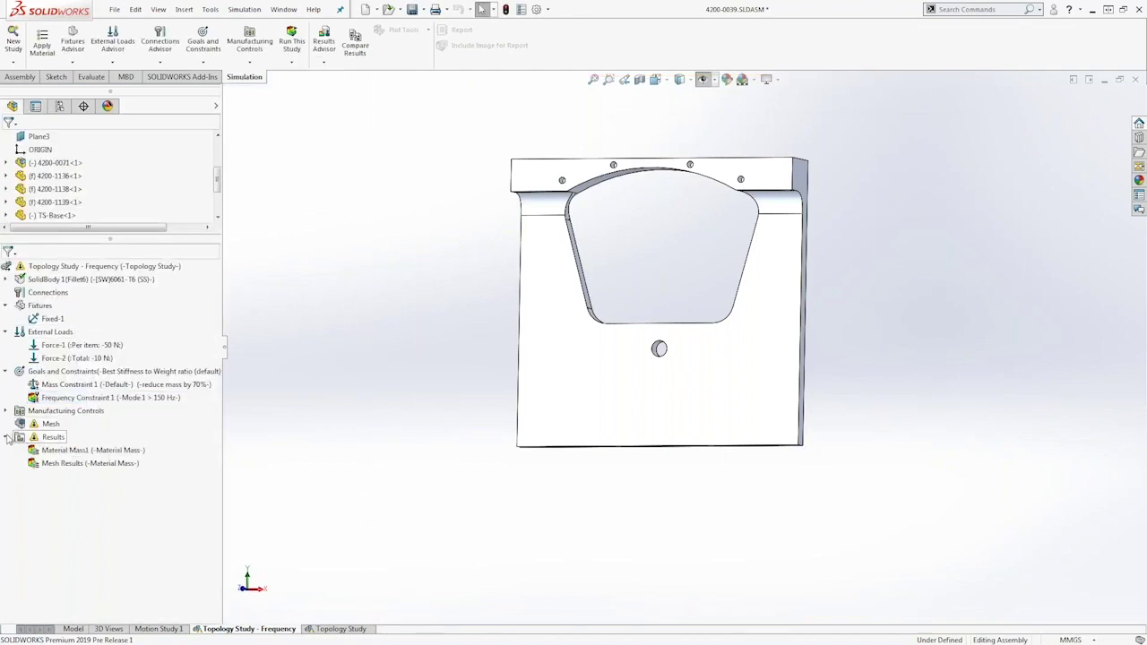
{"action": "double_click", "coordinate": [73, 450]}
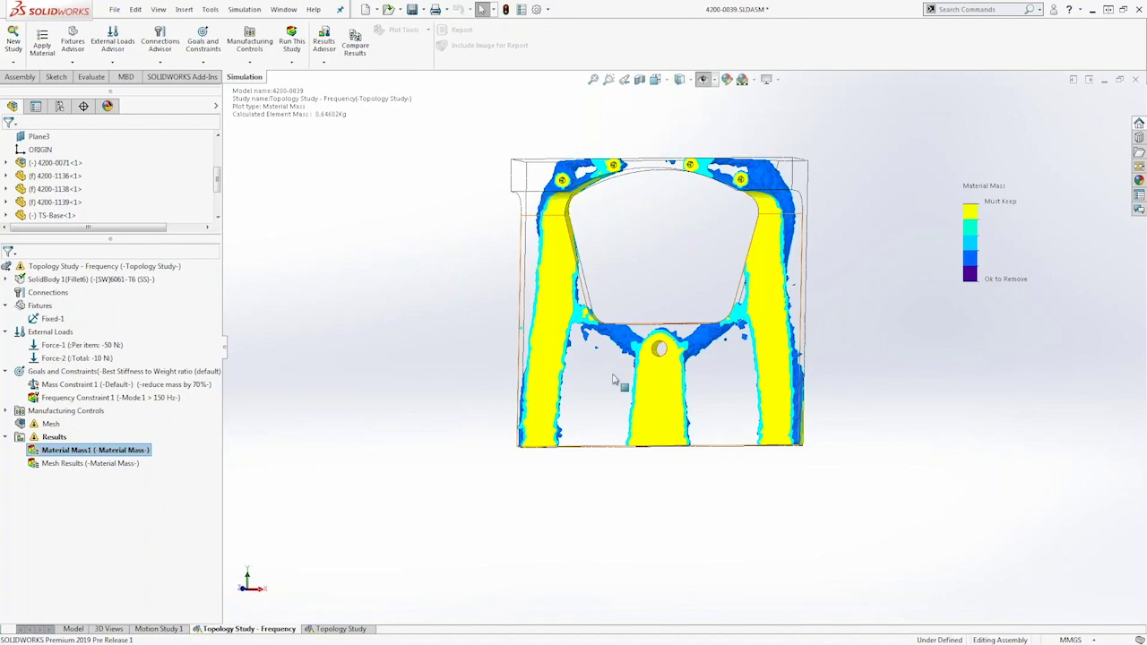
{"action": "right_click", "coordinate": [123, 457]}
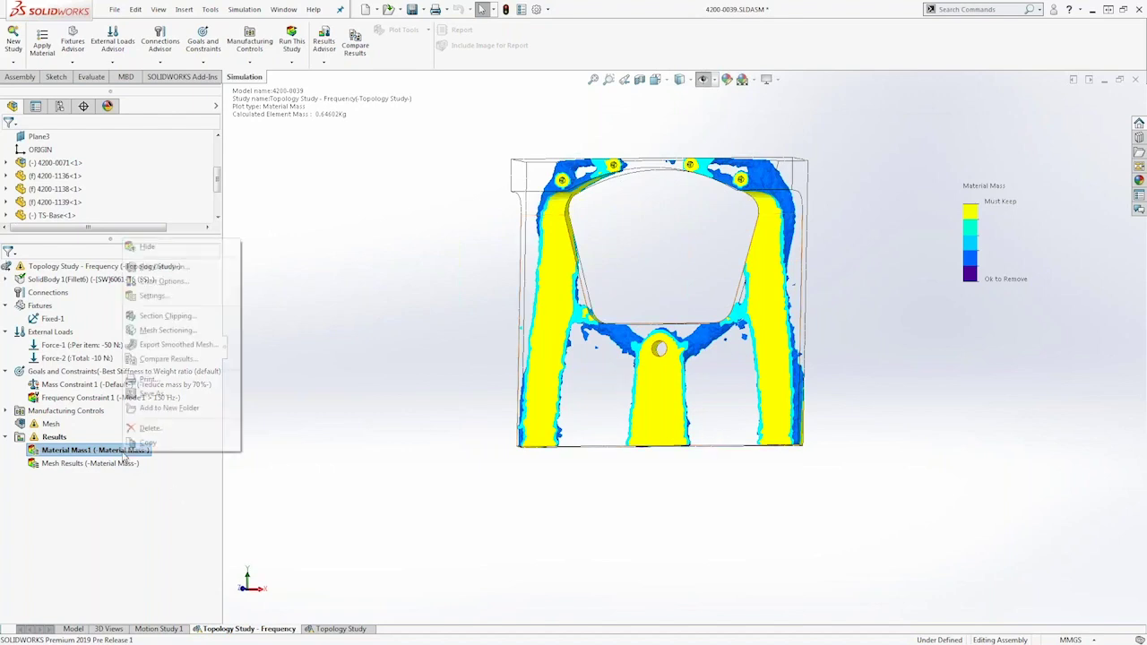
{"action": "left_click", "coordinate": [185, 345]}
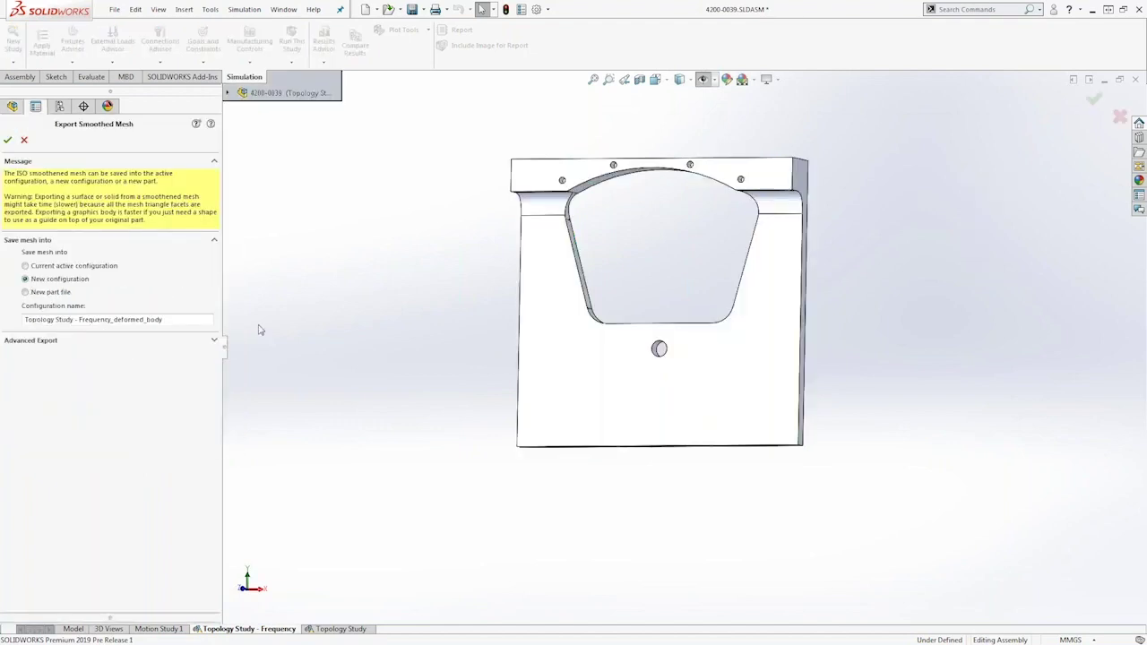
{"action": "left_click", "coordinate": [146, 345]}
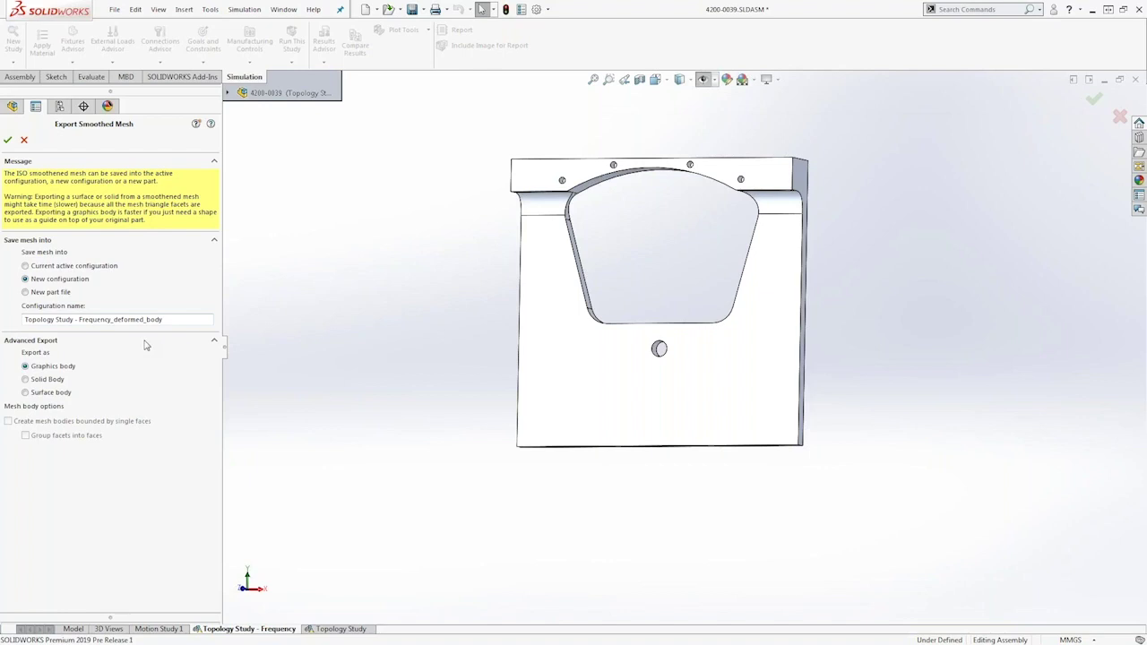
{"action": "left_click", "coordinate": [24, 140]}
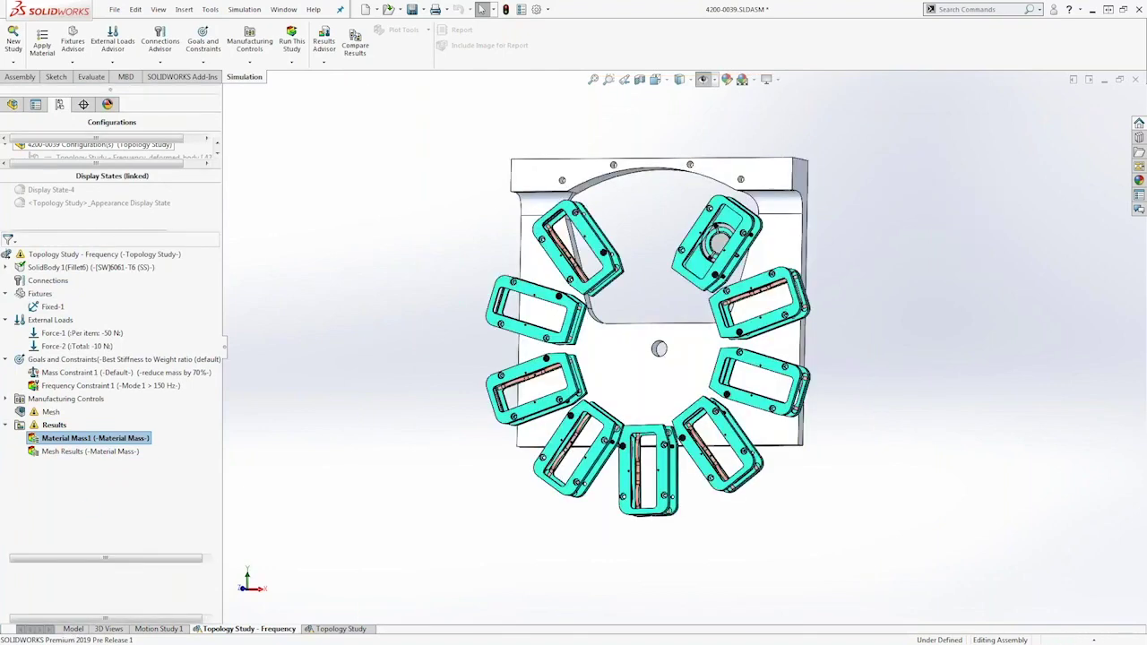
- Activate the Topology Study - Frequency_deformed_body 2 configuration and examine the exported mesh body of the bracket
{"action": "left_click", "coordinate": [76, 170]}
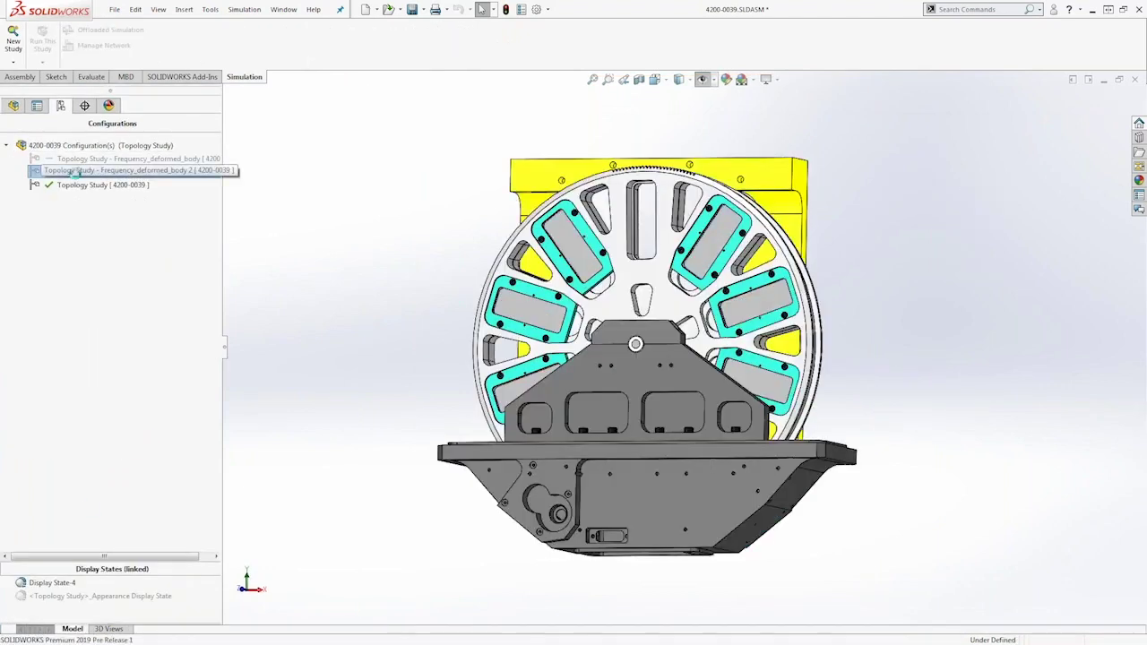
{"action": "double_click", "coordinate": [76, 172]}
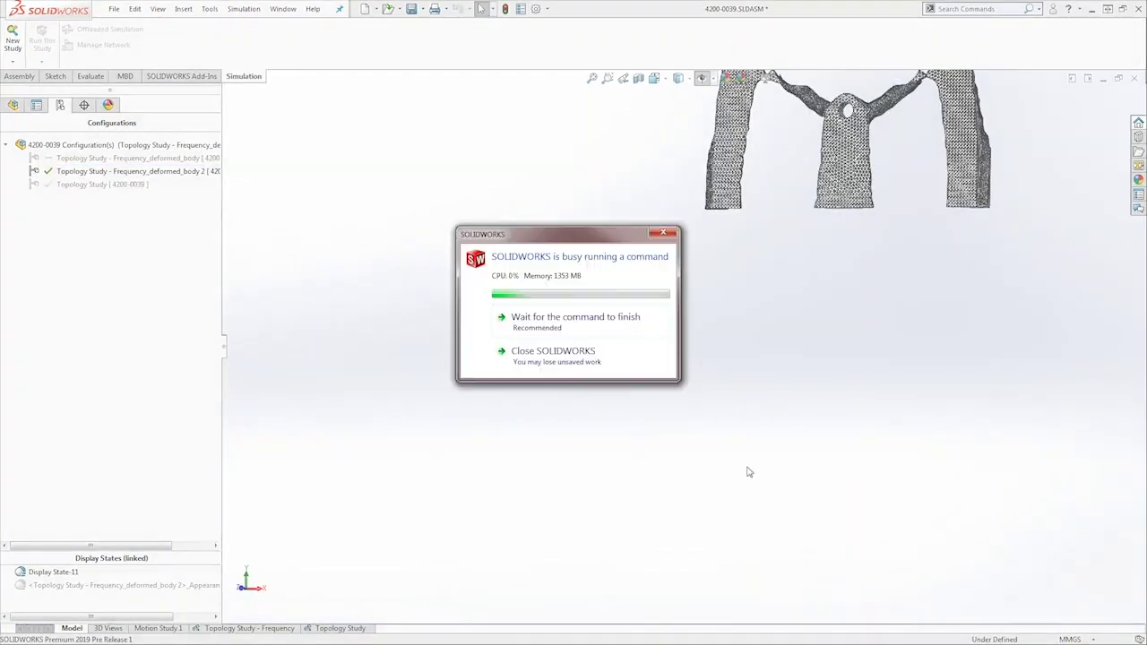
{"action": "scroll", "coordinate": [758, 376], "scroll_direction": "up", "scroll_amount": 3}
{"action": "scroll", "coordinate": [758, 211], "scroll_direction": "down", "scroll_amount": 5}
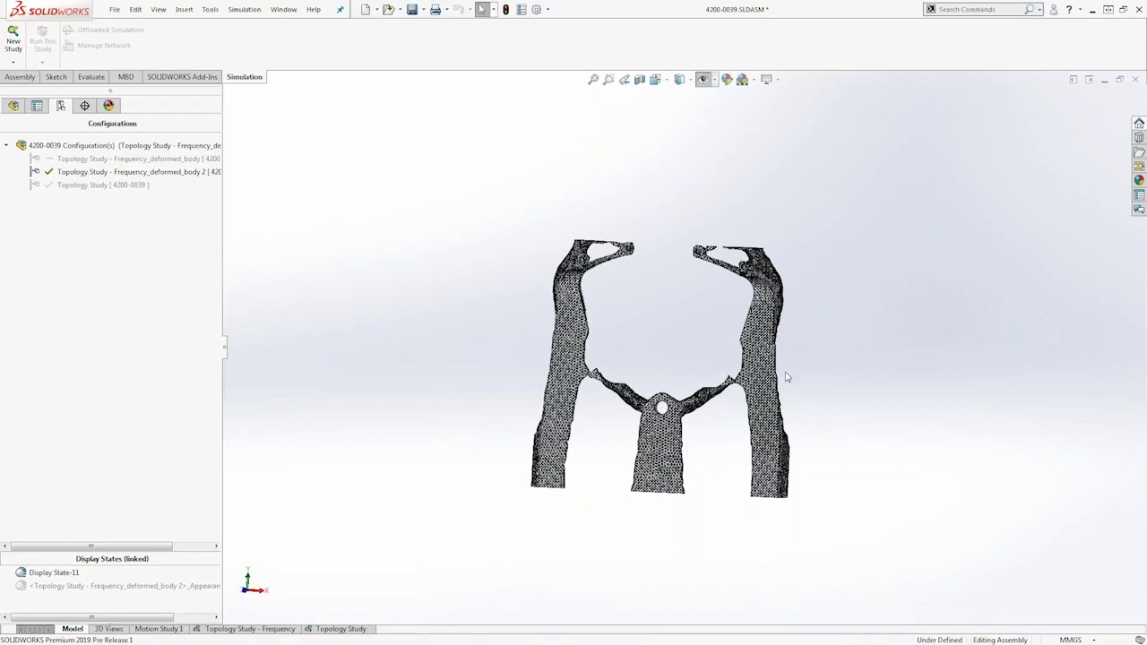
{"action": "mouse_move", "coordinate": [719, 386]}
{"action": "middle_mouse_down"}
{"action": "mouse_move", "coordinate": [676, 366]}
{"action": "mouse_move", "coordinate": [717, 381]}
{"action": "middle_mouse_up"}
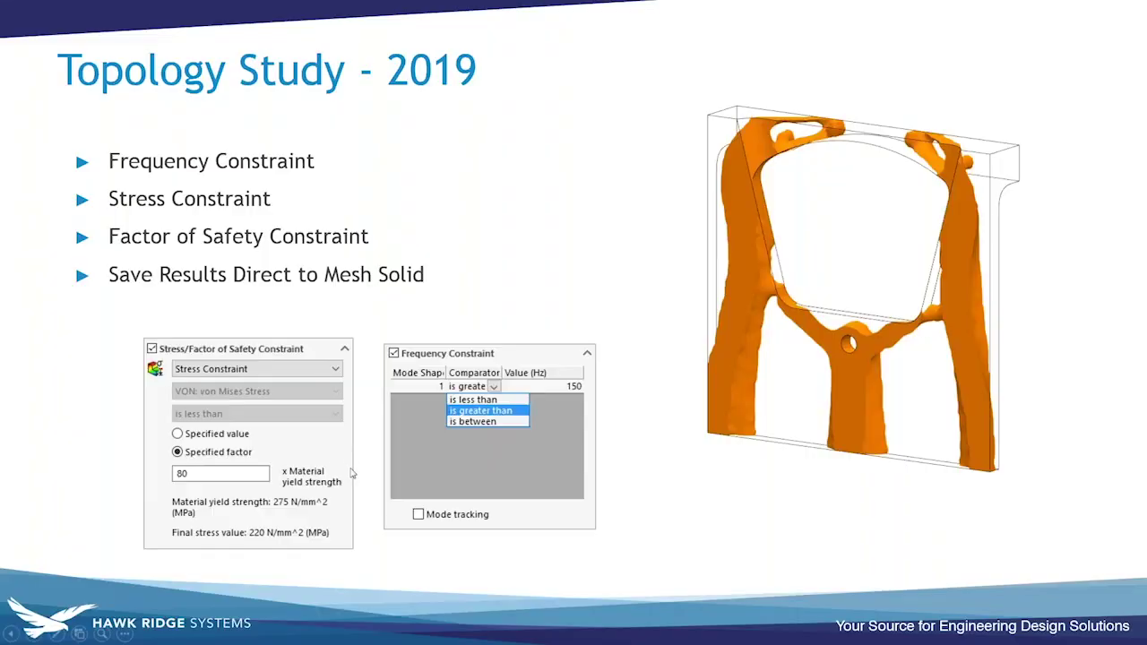
{"action": "left_click", "coordinate": [352, 480]}
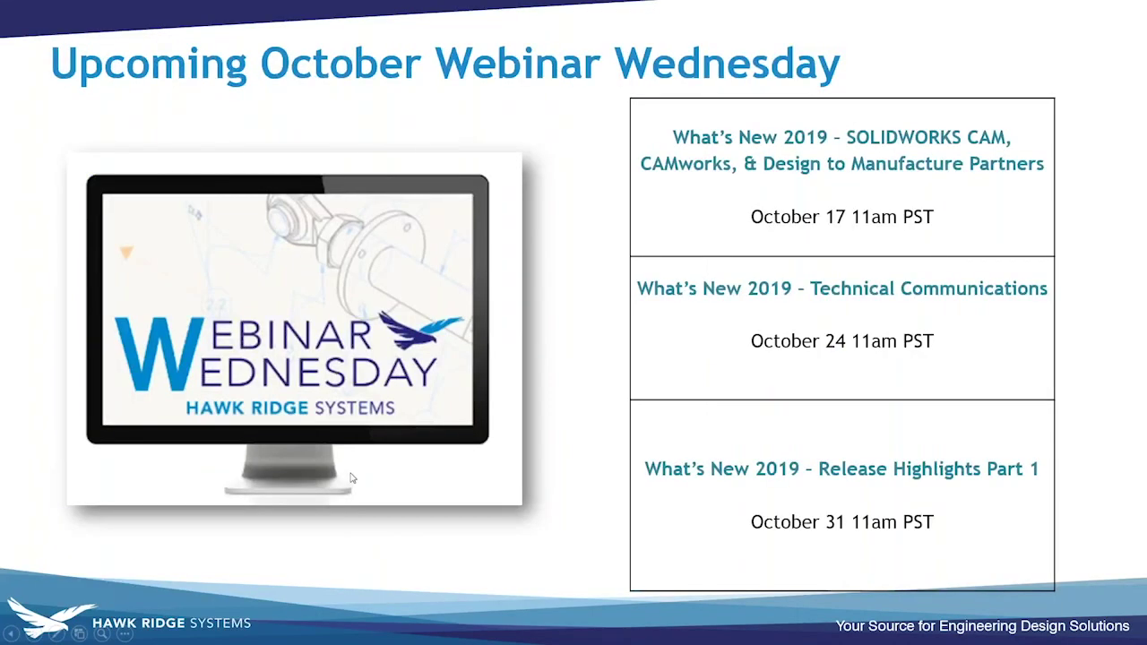